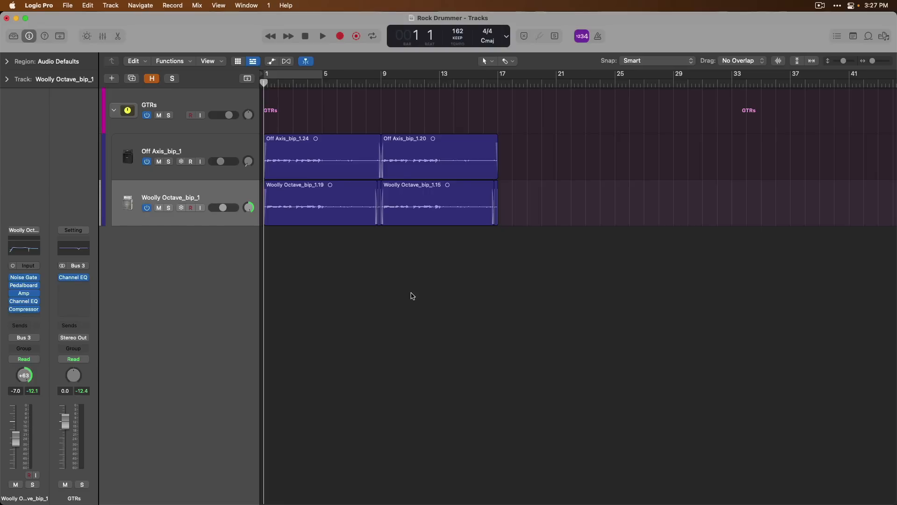
Play the two guitar tracks from bar 1 to hear the riff, stopping around bar 9
key(space)
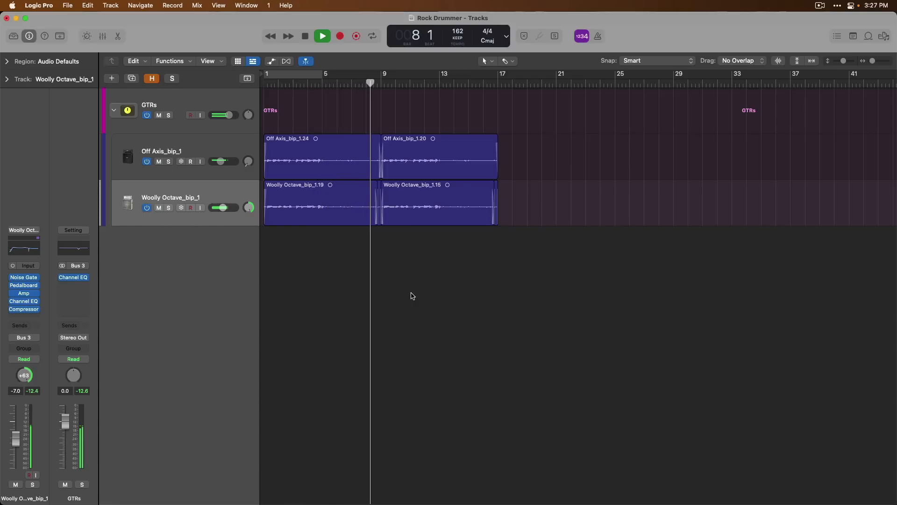
key(space)
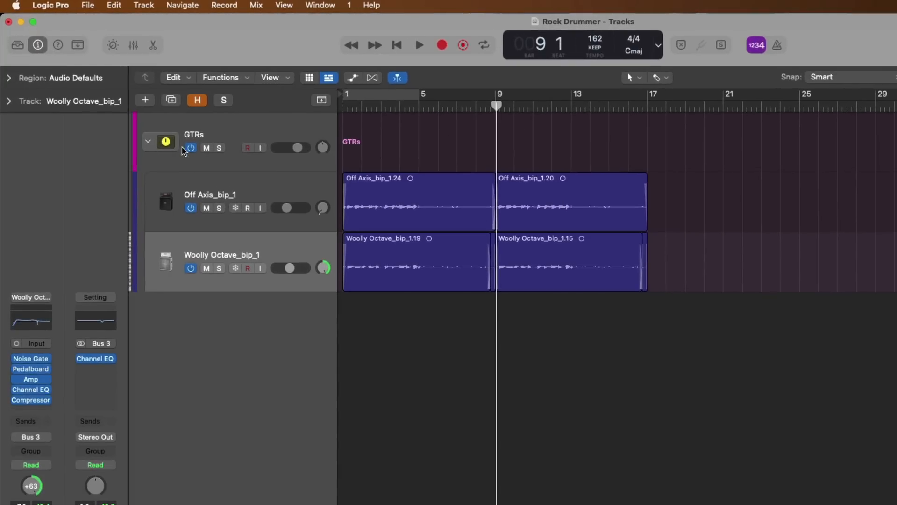
Create a new Drummer track in the Rock genre with audio output 1 + 2 and the Library set to open
click(145, 100)
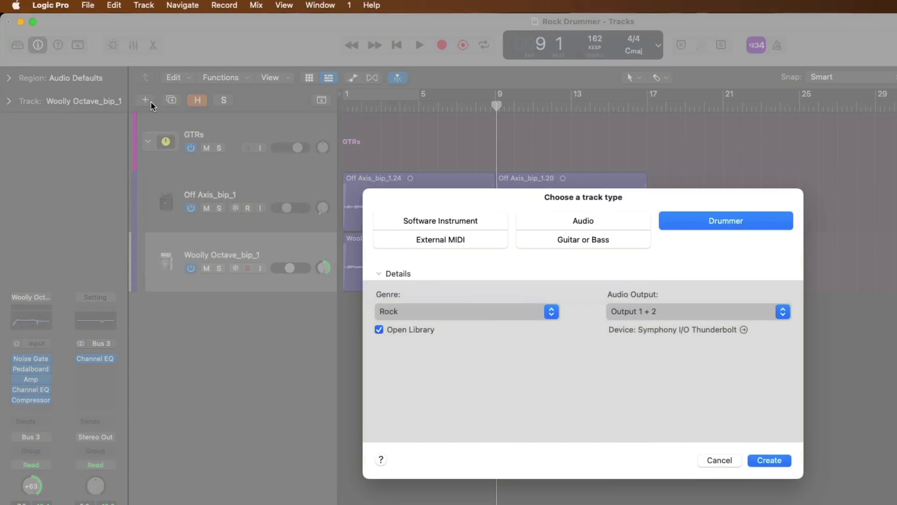
key(Escape)
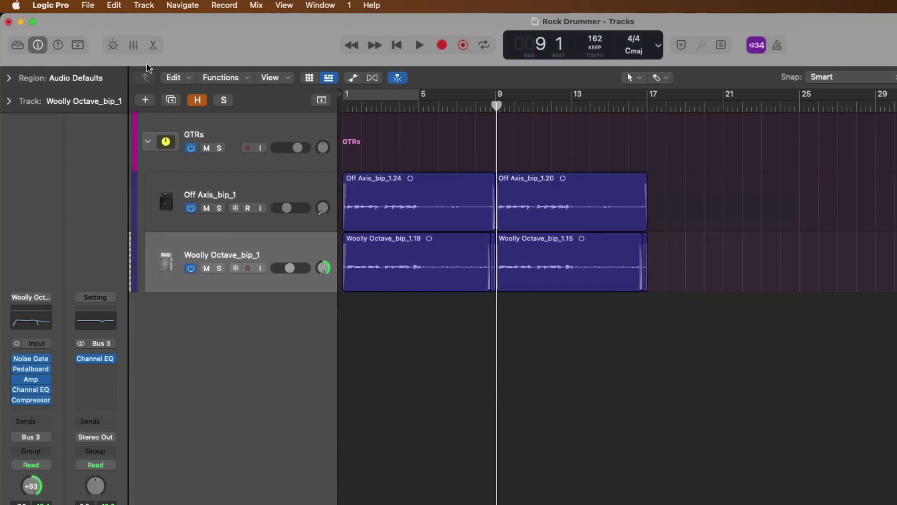
click(151, 8)
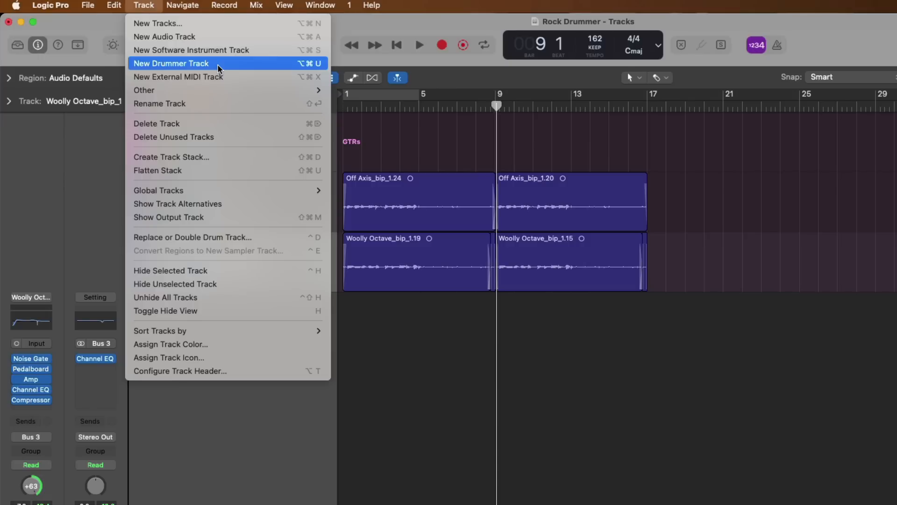
click(218, 25)
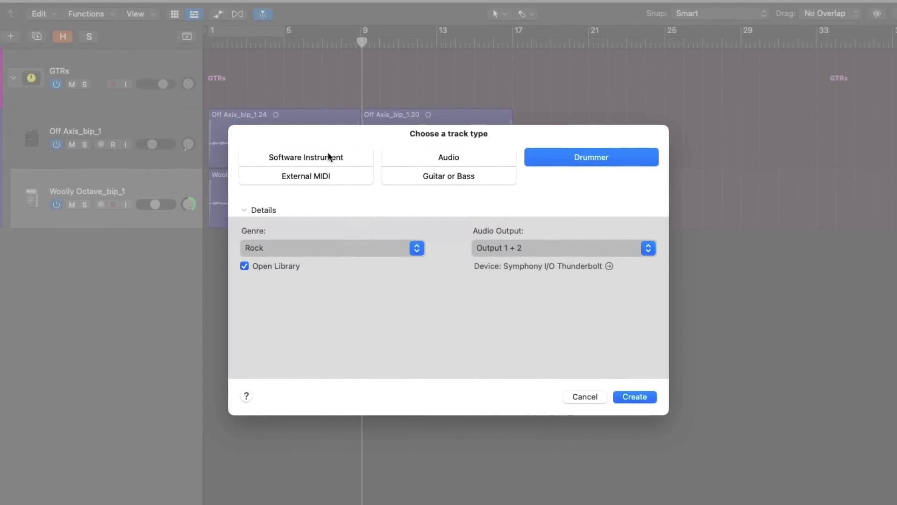
click(398, 159)
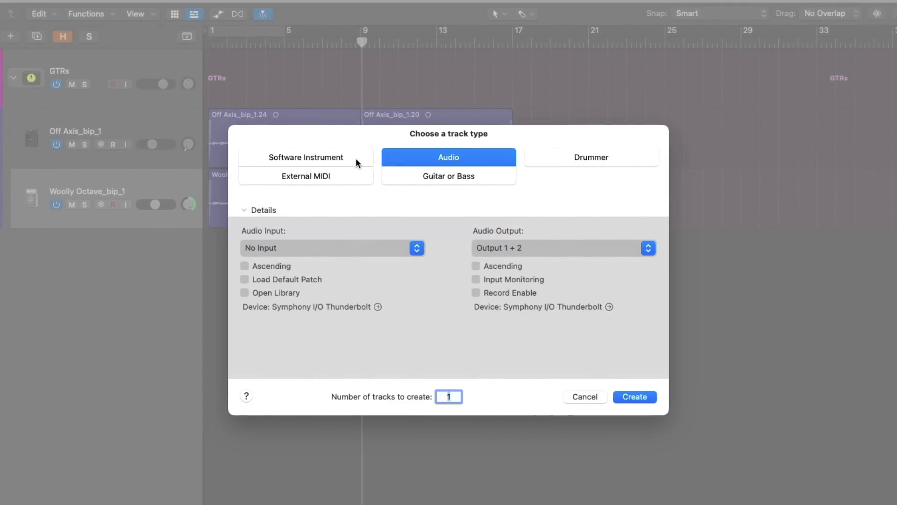
click(357, 159)
click(412, 165)
click(553, 158)
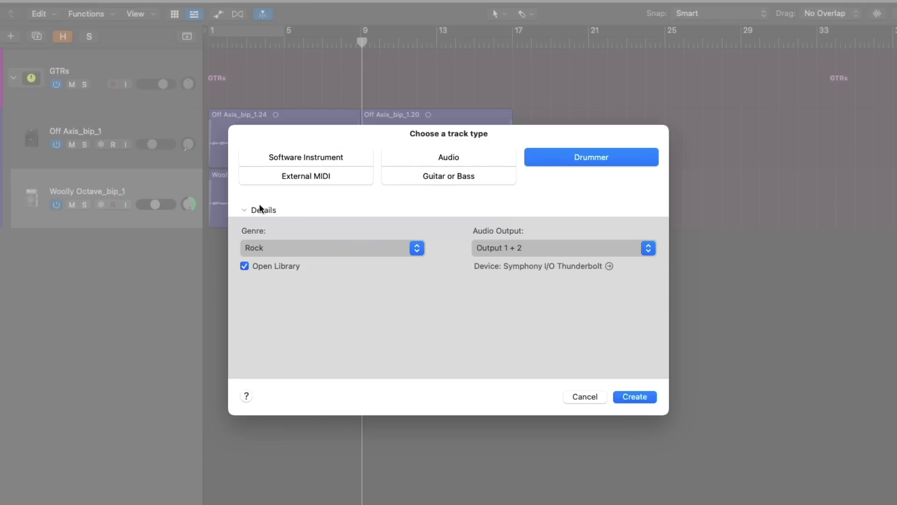
click(245, 211)
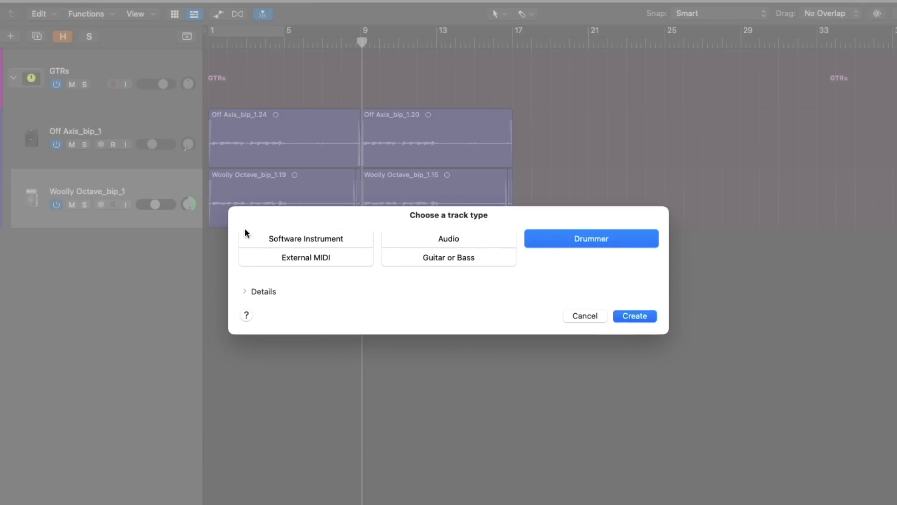
click(246, 291)
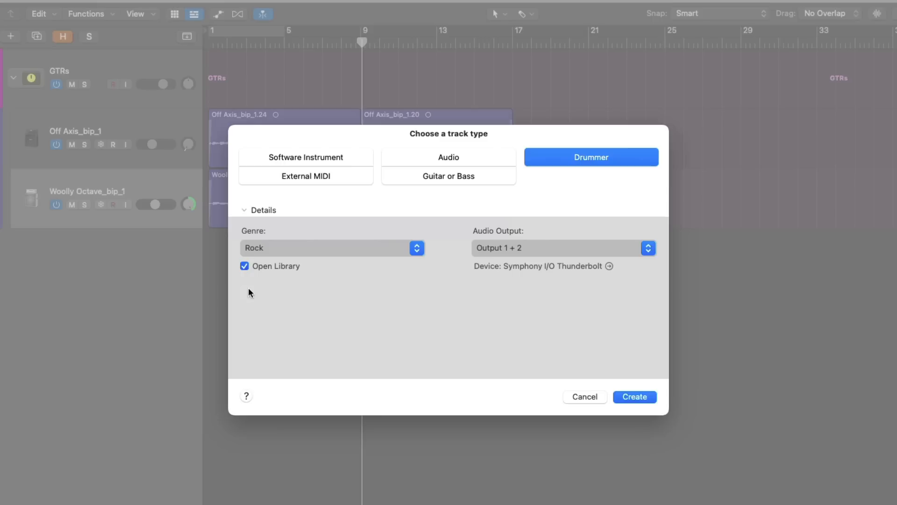
click(416, 250)
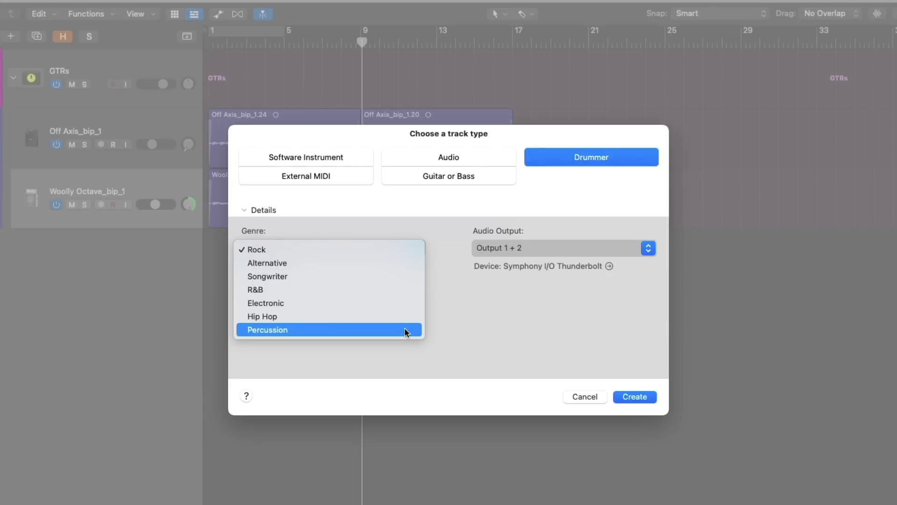
click(405, 251)
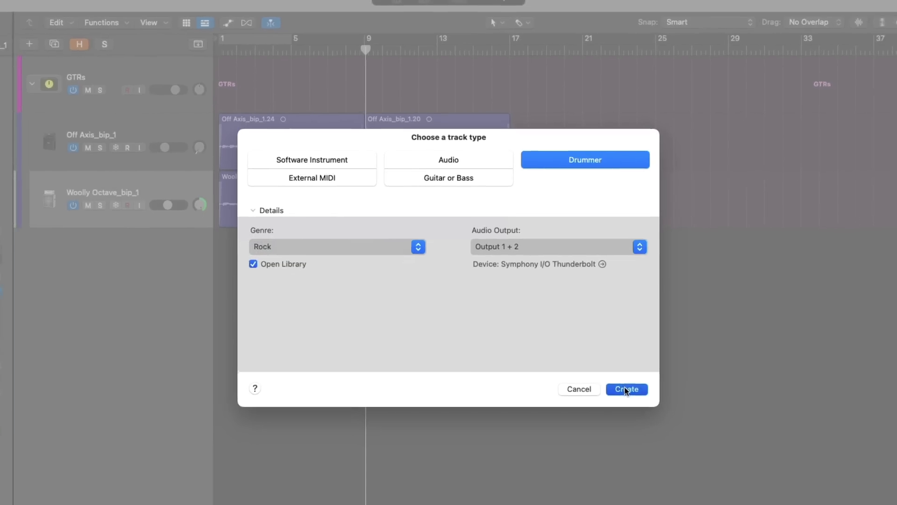
click(635, 396)
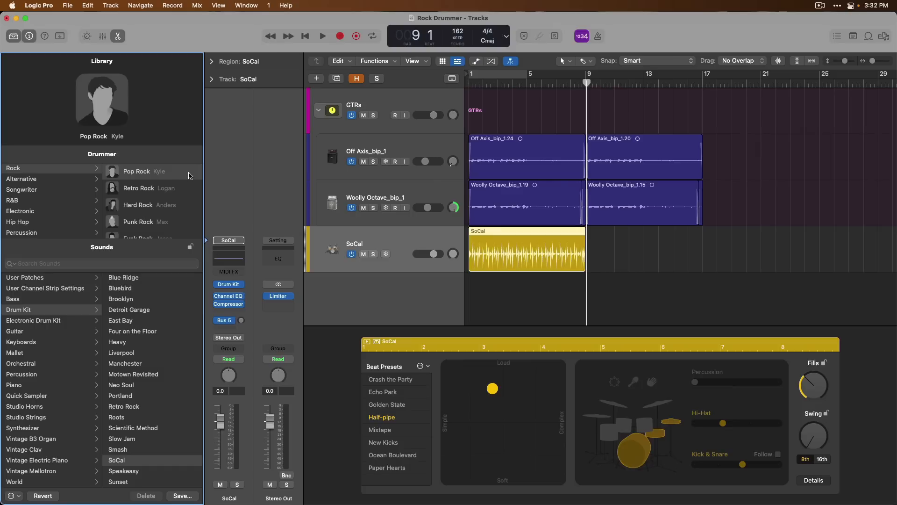
Examine the Rock drummer's description and browse the Alternative and Songwriter drummers in the Library
mouse_move(189, 175)
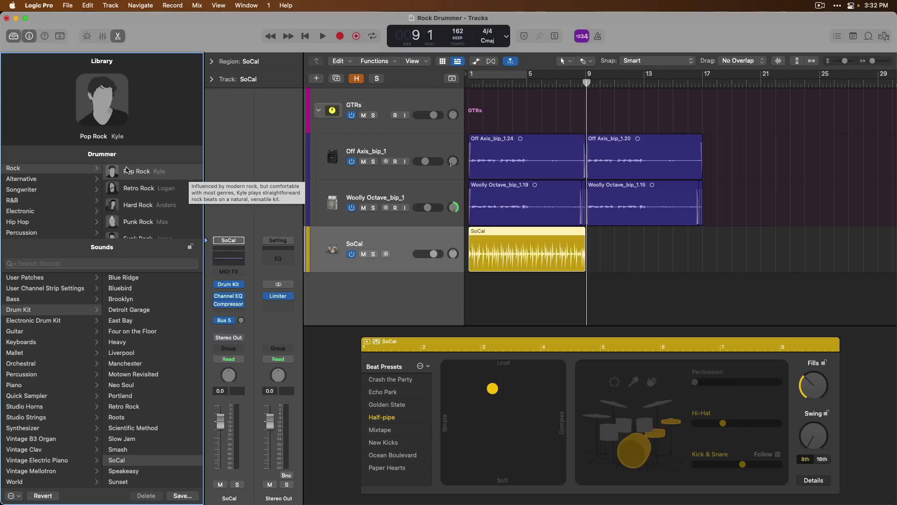
click(78, 182)
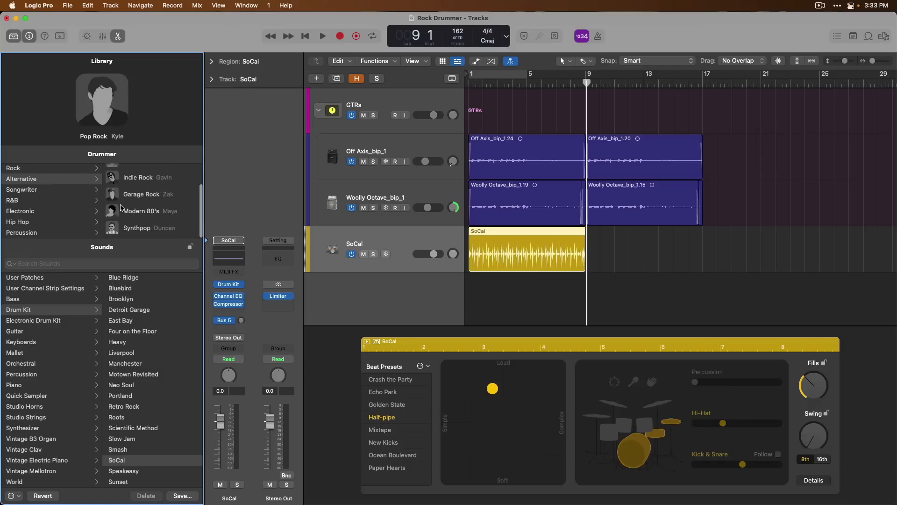
click(69, 191)
scroll(113, 196, down, 3)
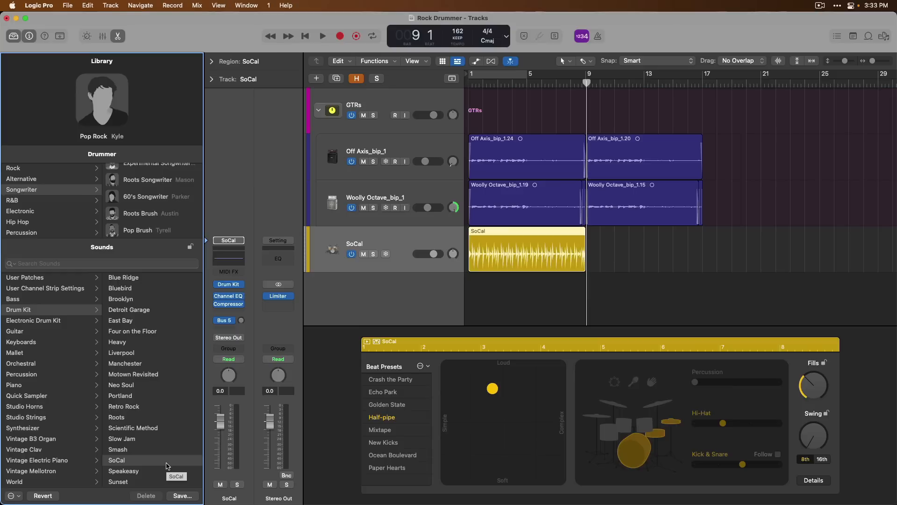
Play the project from the beginning to hear the drums with the guitars, stopping just past bar 9
key(Return)
key(space)
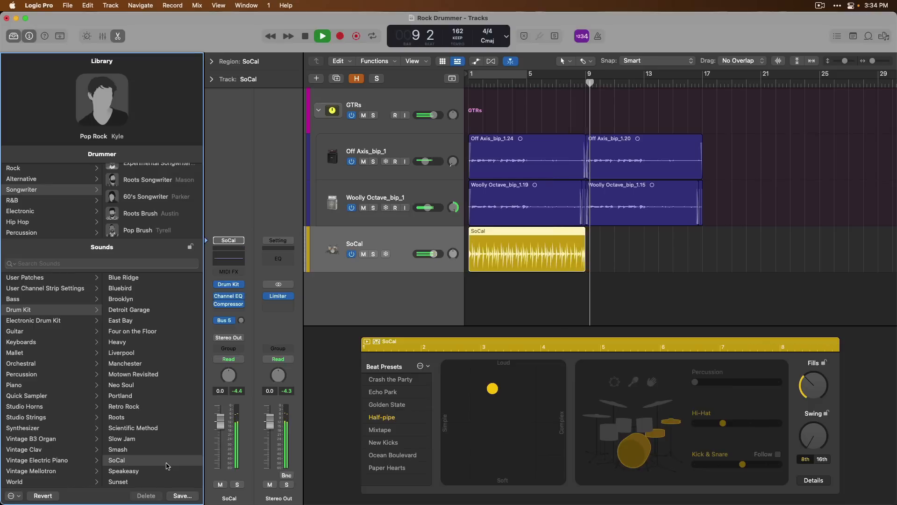
key(space)
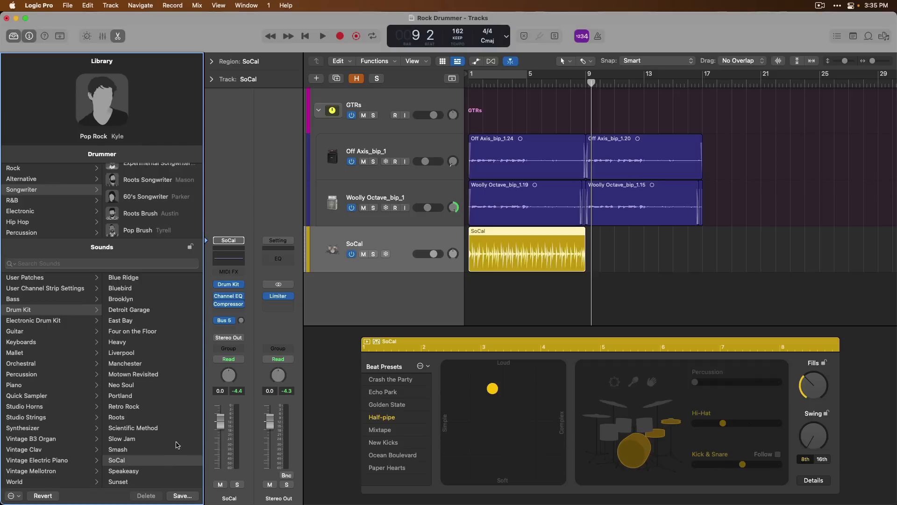
Hide the Library and return the playhead to bar 1
mouse_move(203, 351)
mouse_down()
mouse_move(292, 346)
mouse_move(217, 345)
mouse_up()
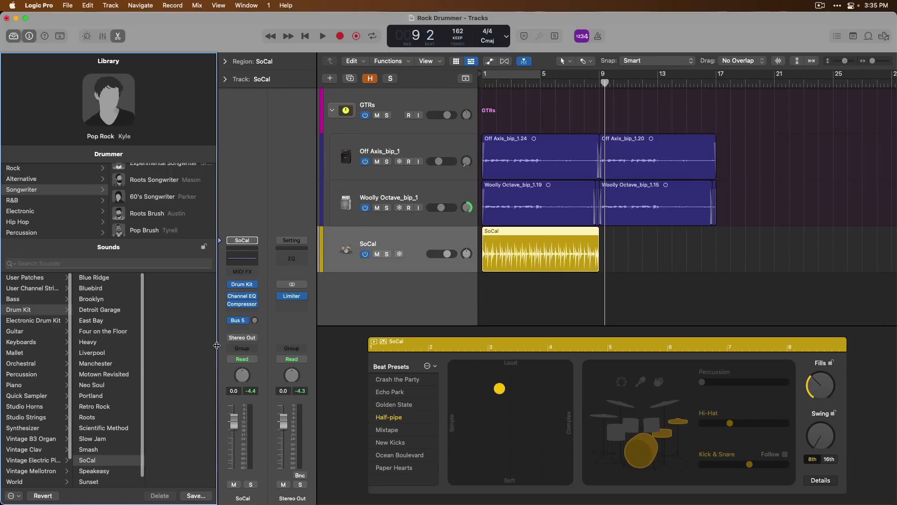
click(14, 37)
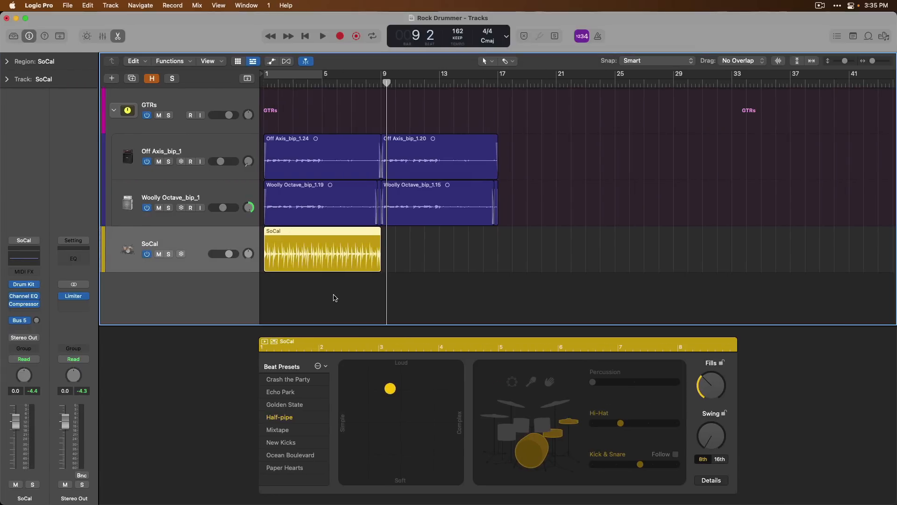
key(Return)
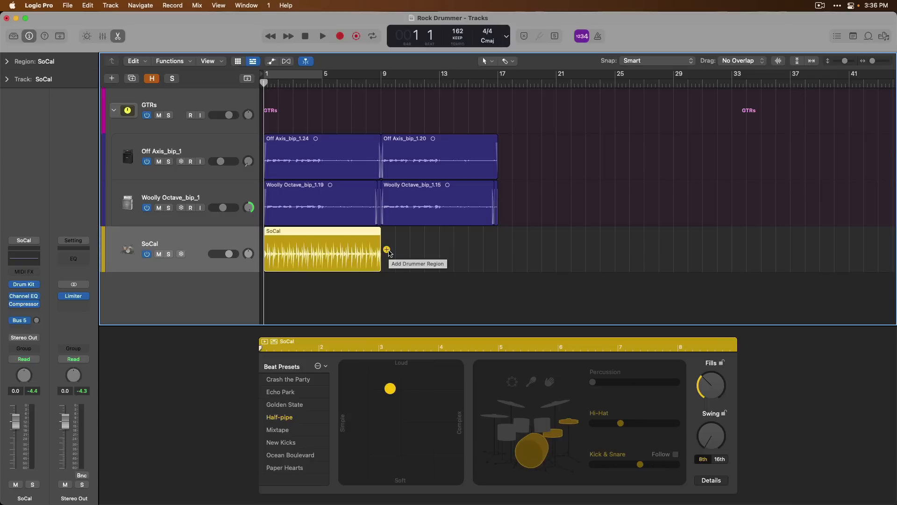
Add two more eight-bar Drummer regions to the SoCal track, starting at bars 9 and 17
click(387, 250)
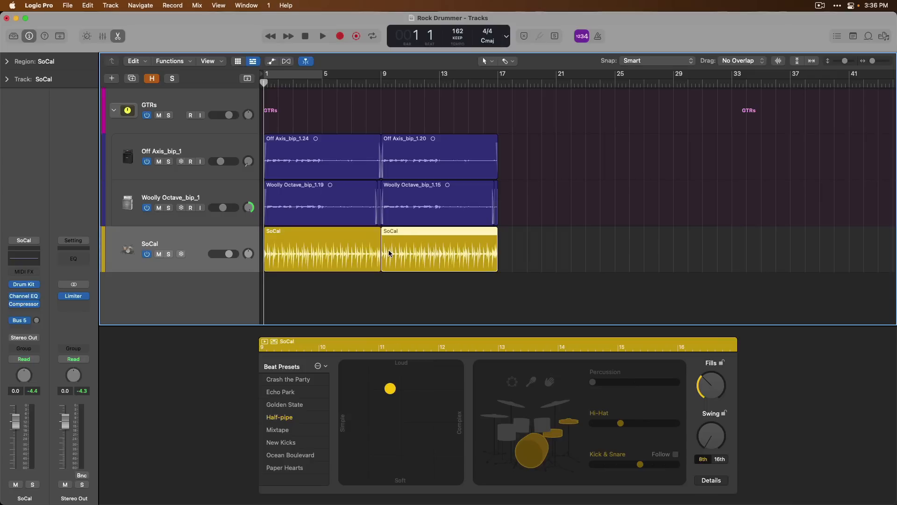
click(503, 250)
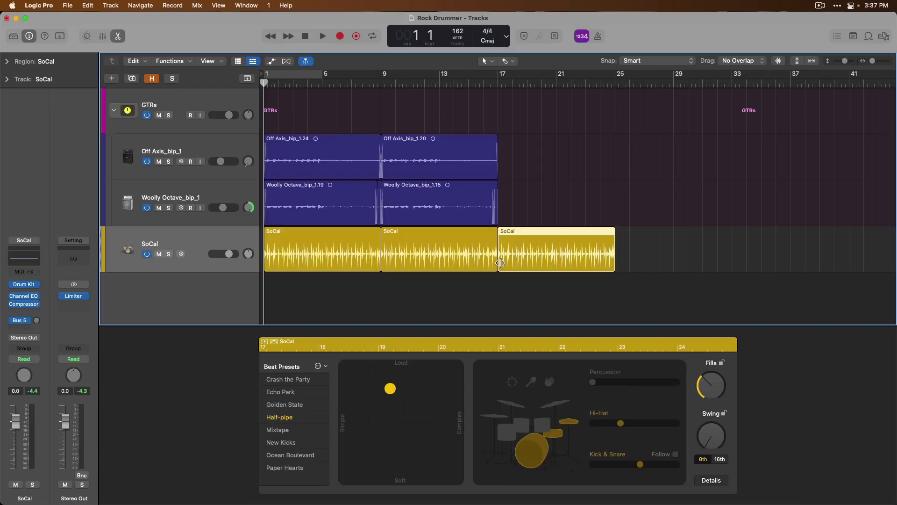
Trim the third drummer region to start at bar 20 and fill the gap from bar 17 with a new Drummer region
drag(500, 263, 543, 261)
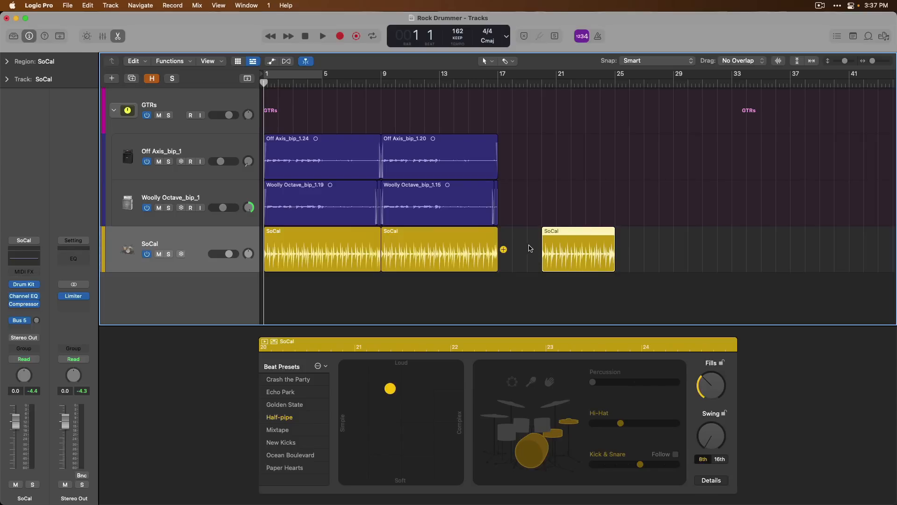
click(503, 250)
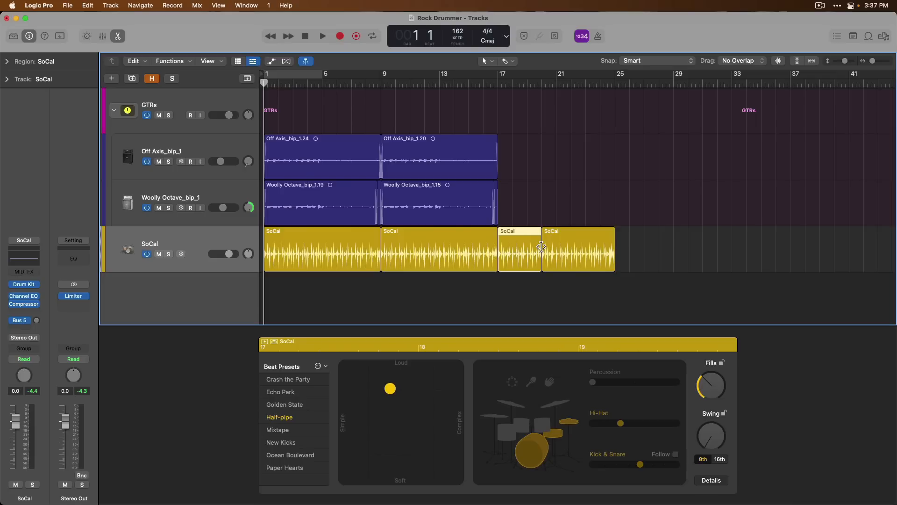
Move the junction of the last two drummer regions to the middle of bar 18 and shorten the last region to end at bar 21
drag(542, 247, 521, 246)
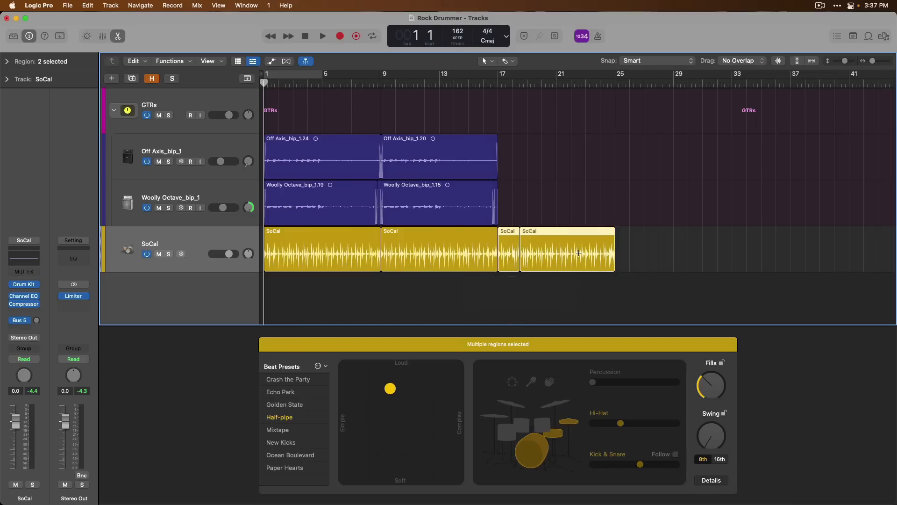
click(612, 263)
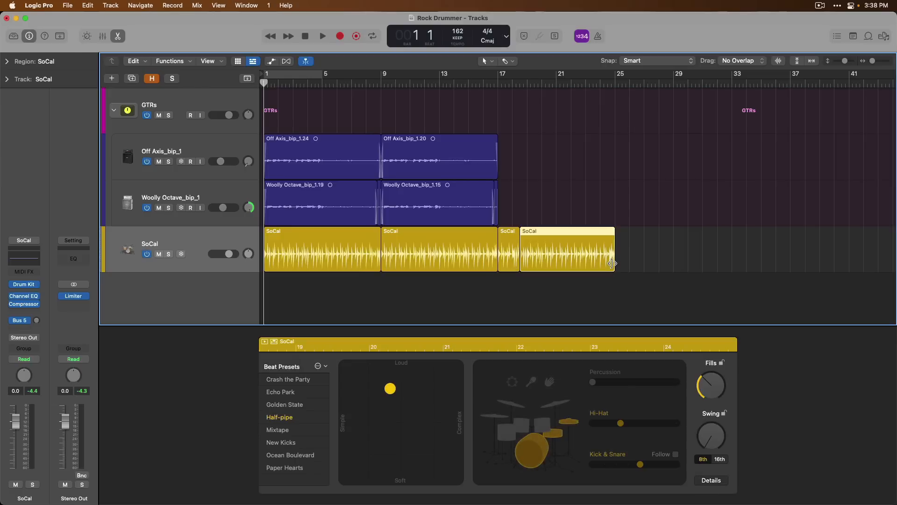
drag(611, 263, 551, 263)
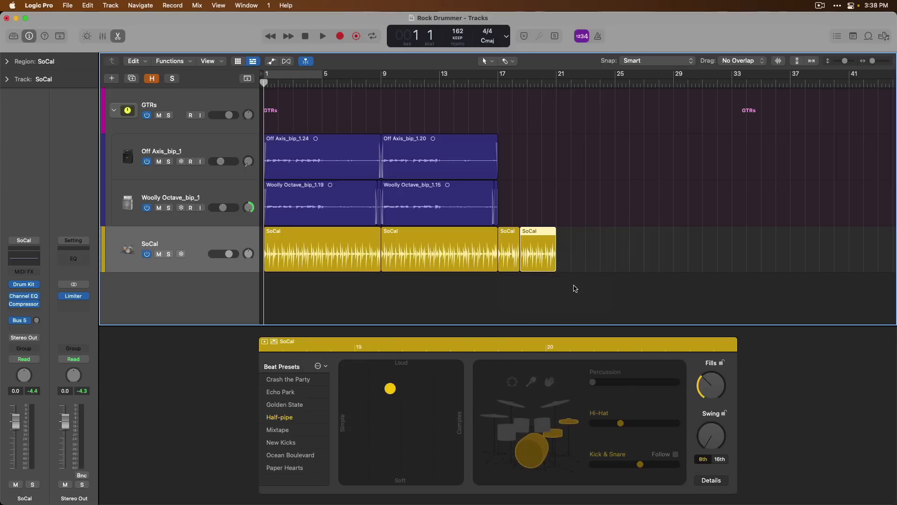
Make the first drummer region's performance much softer and slightly simpler
click(504, 236)
click(476, 237)
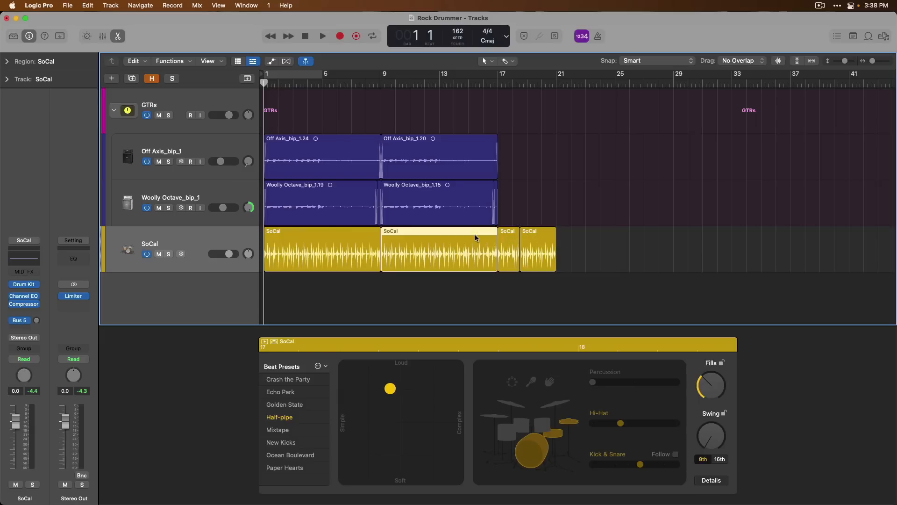
click(350, 231)
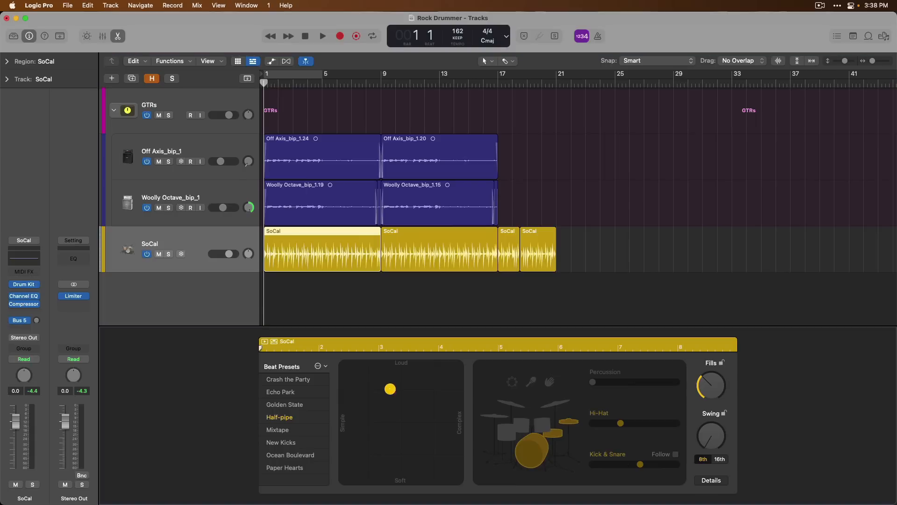
drag(390, 389, 377, 464)
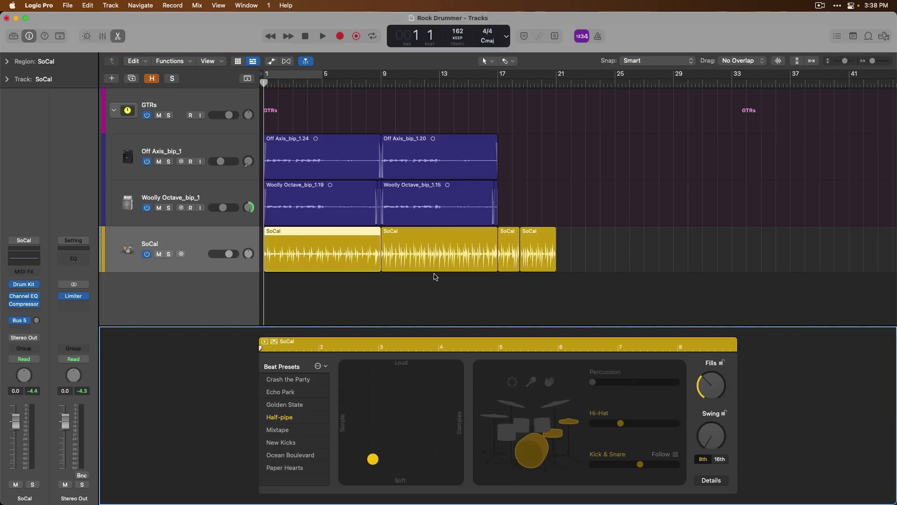
Make the second drummer region, starting at bar 9, louder and more complex
click(437, 245)
drag(390, 387, 443, 374)
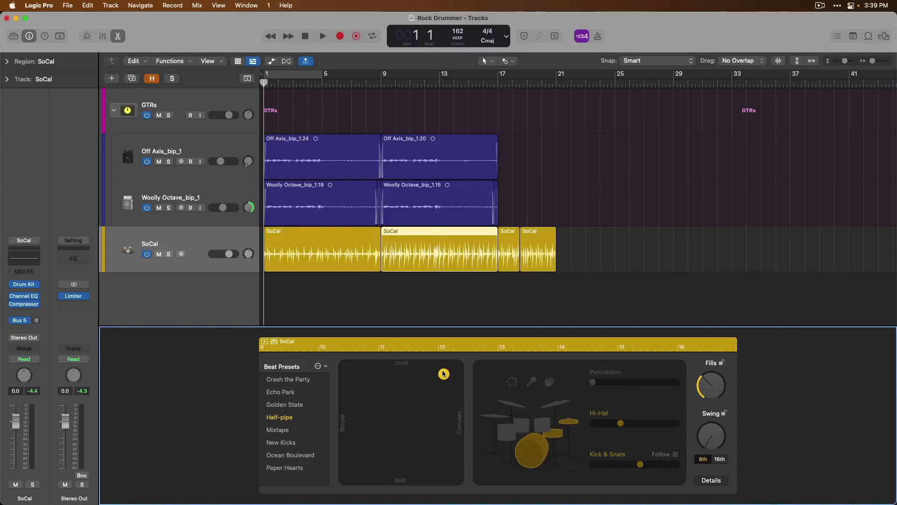
Turn off the hi-hat in the short drummer region starting at bar 17
click(509, 246)
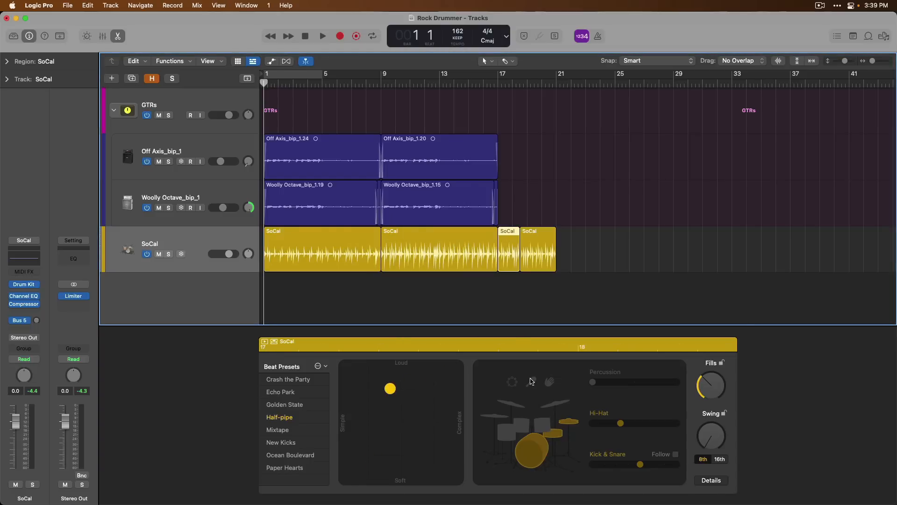
click(567, 422)
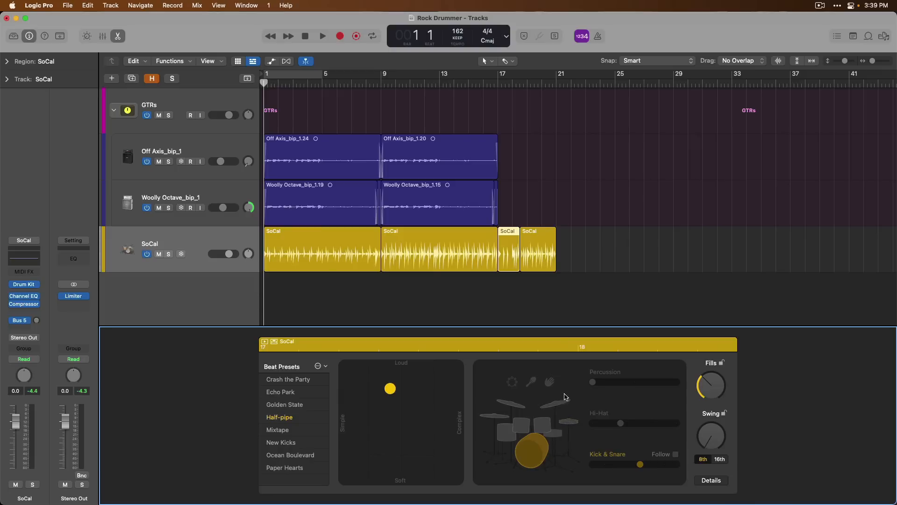
Turn off the kick and snare in the last drummer region, ending at bar 21
click(539, 245)
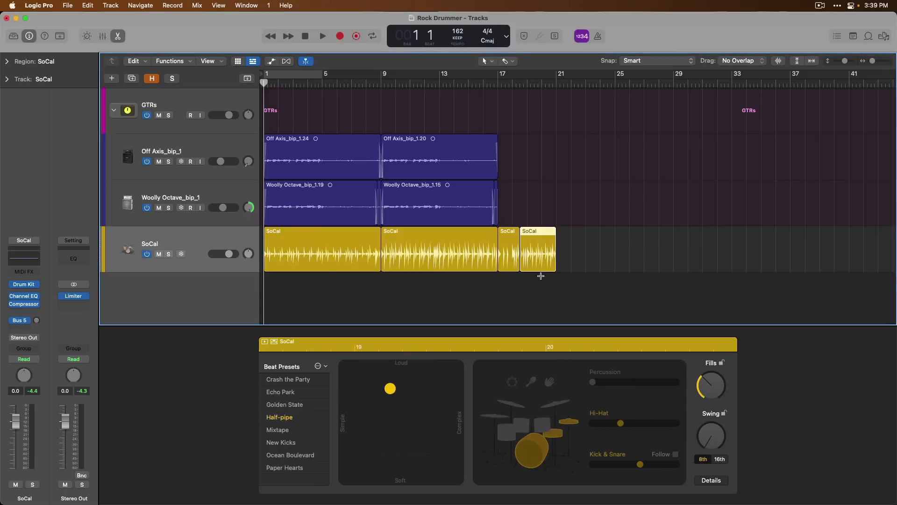
click(550, 440)
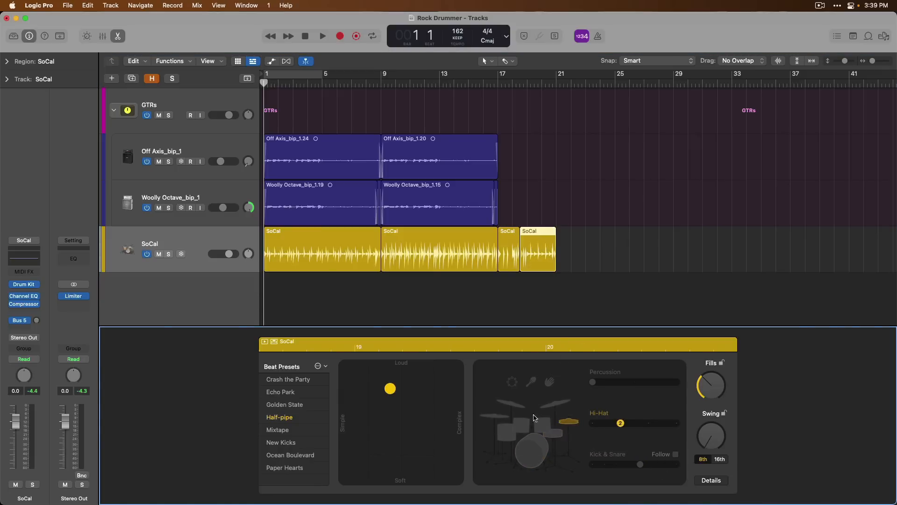
Play the song from bar 7 to hear the change from the first to the second drummer region
click(366, 85)
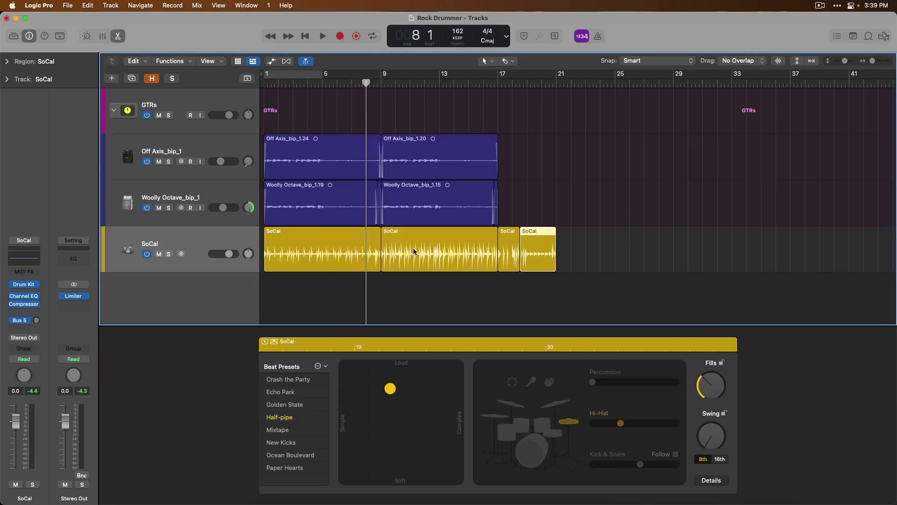
click(352, 83)
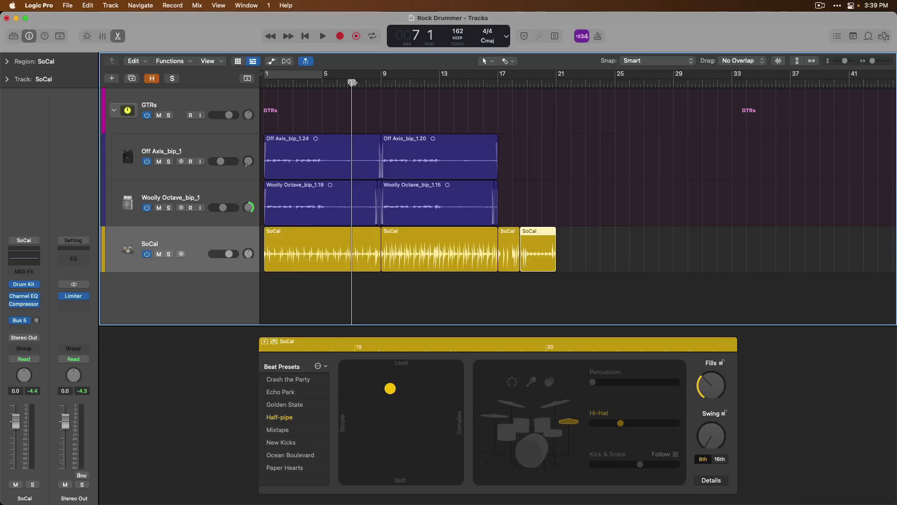
key(space)
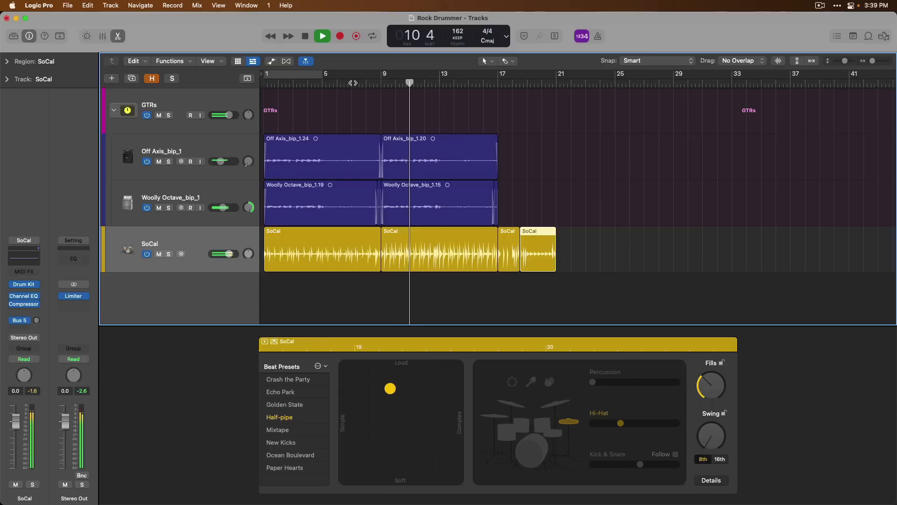
key(space)
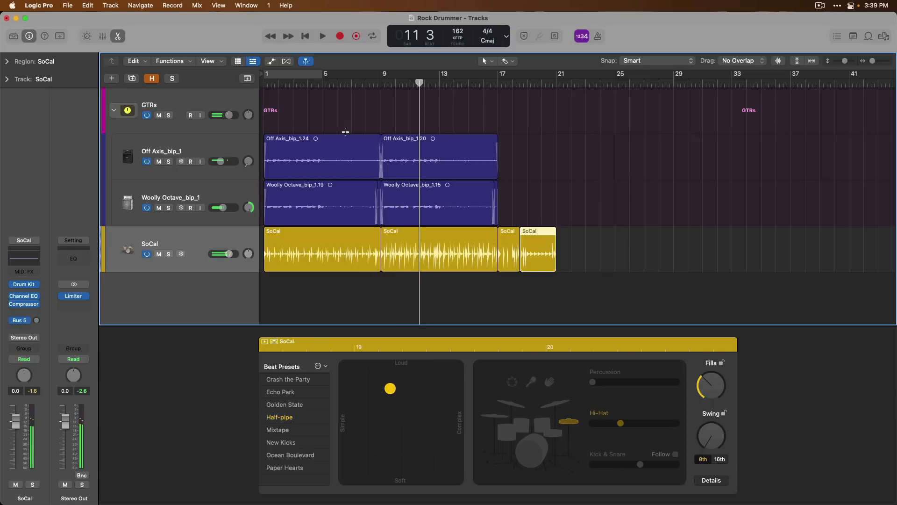
Delete every drummer region after bar 9 and select the remaining first region
click(319, 232)
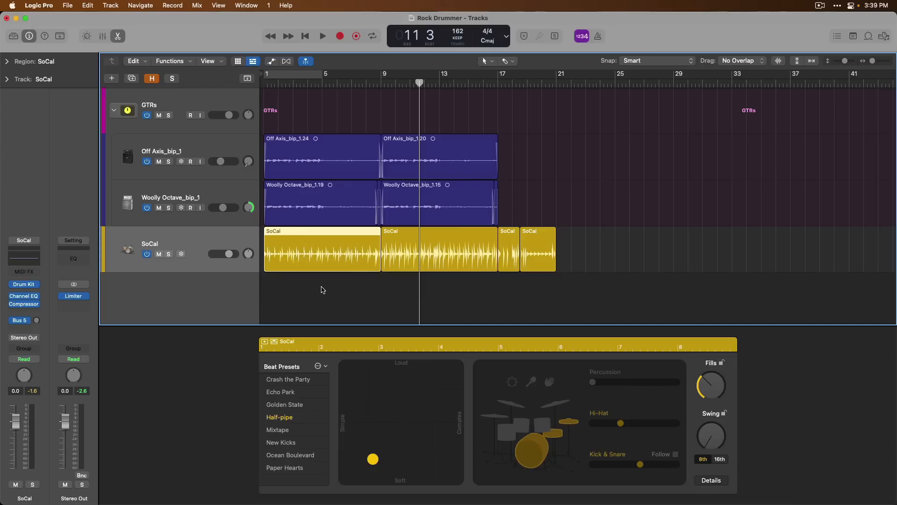
drag(538, 282, 475, 258)
key(Delete)
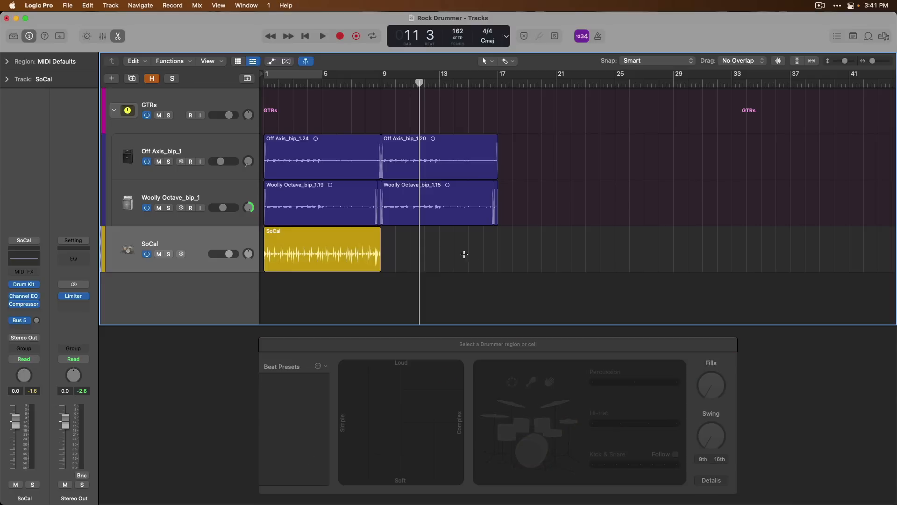
click(337, 241)
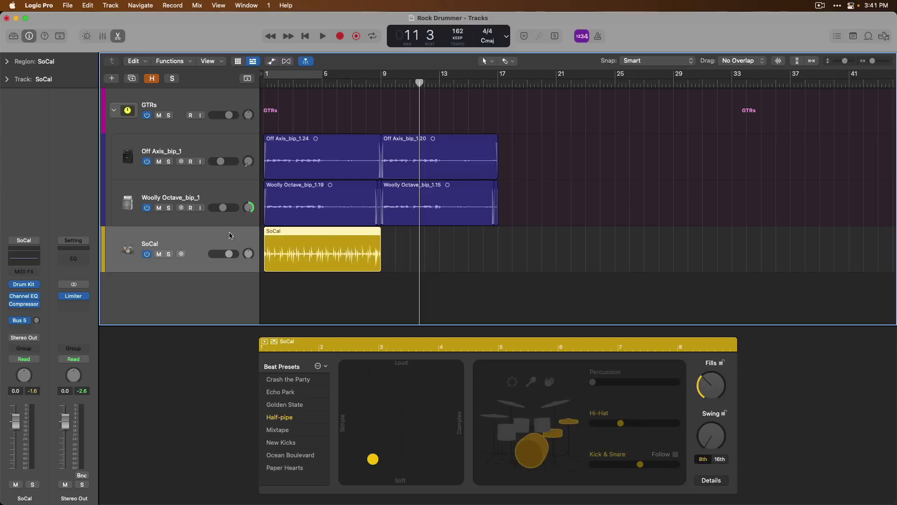
Mute the Off Axis_bip_1 and Woolly Octave_bip_1 guitar tracks so that only the drums are heard
click(169, 254)
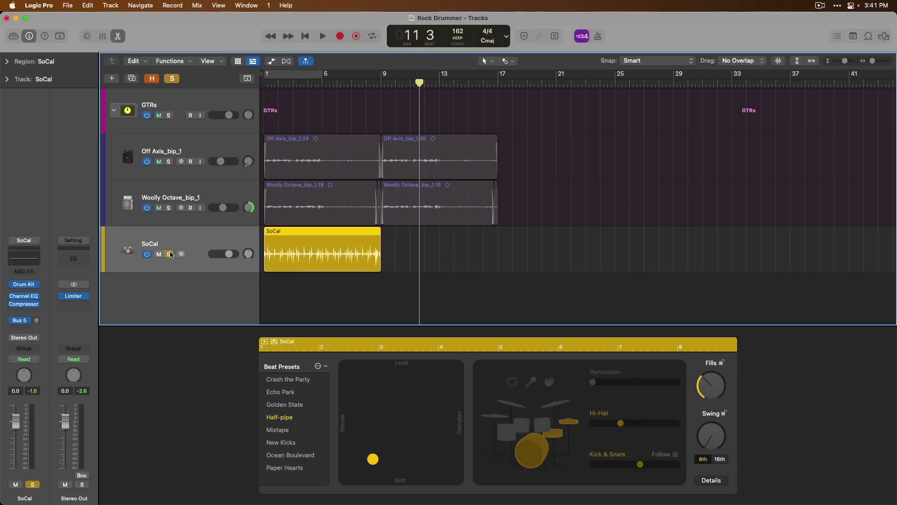
key(Return)
click(169, 253)
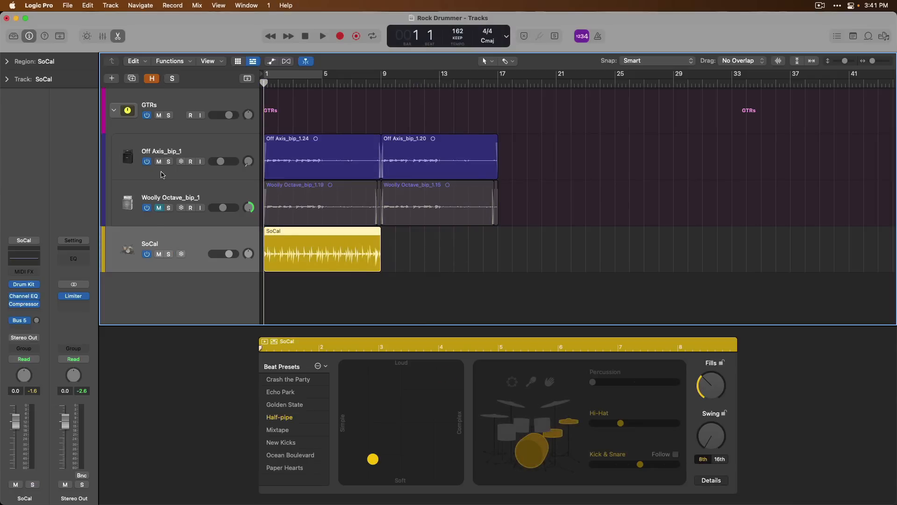
click(159, 161)
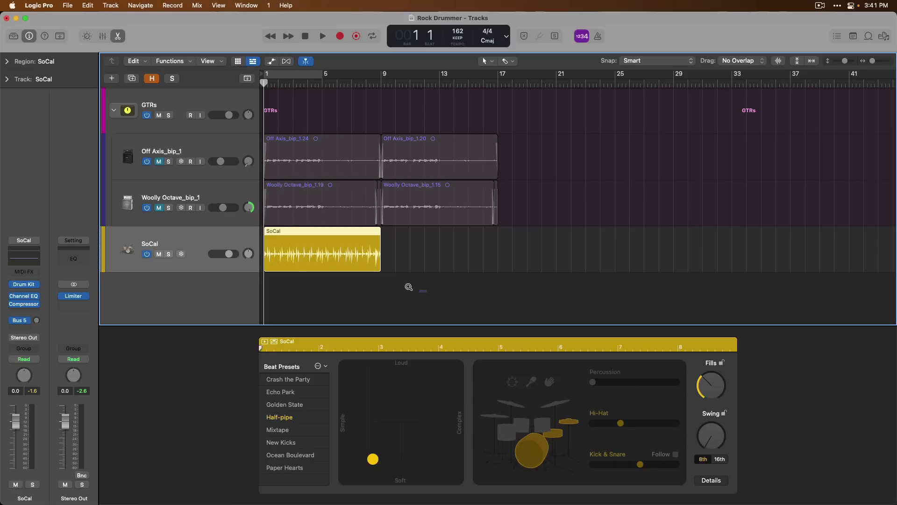
Apply the Crash the Party beat preset to the drummer region and audition it from bar 1
drag(427, 293, 263, 206)
scroll(383, 210, down, 2)
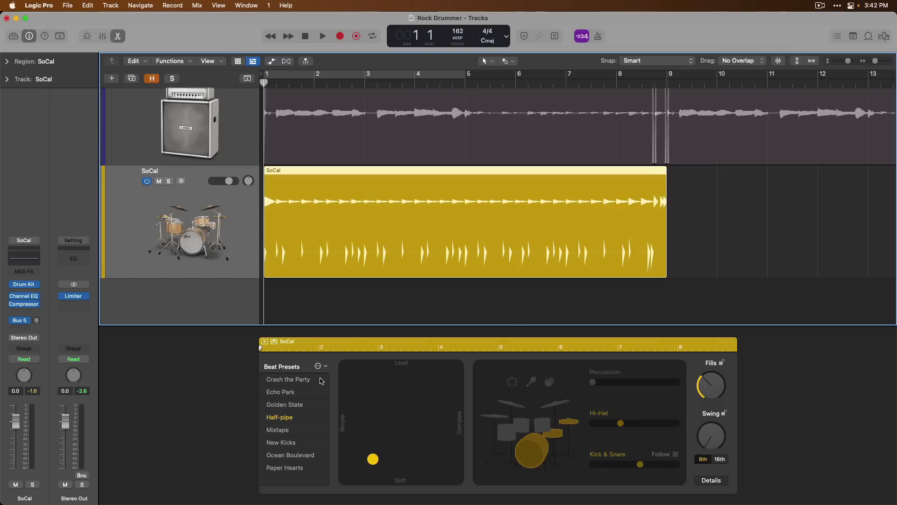
click(302, 381)
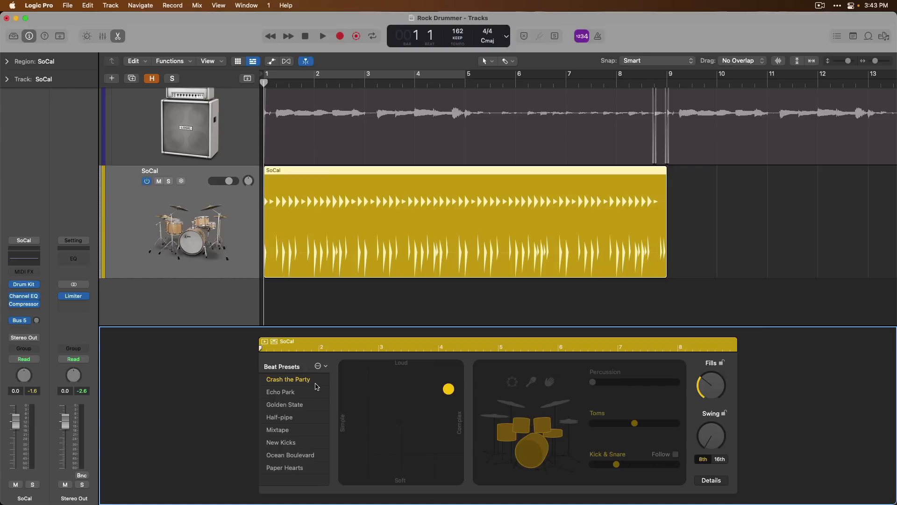
key(space)
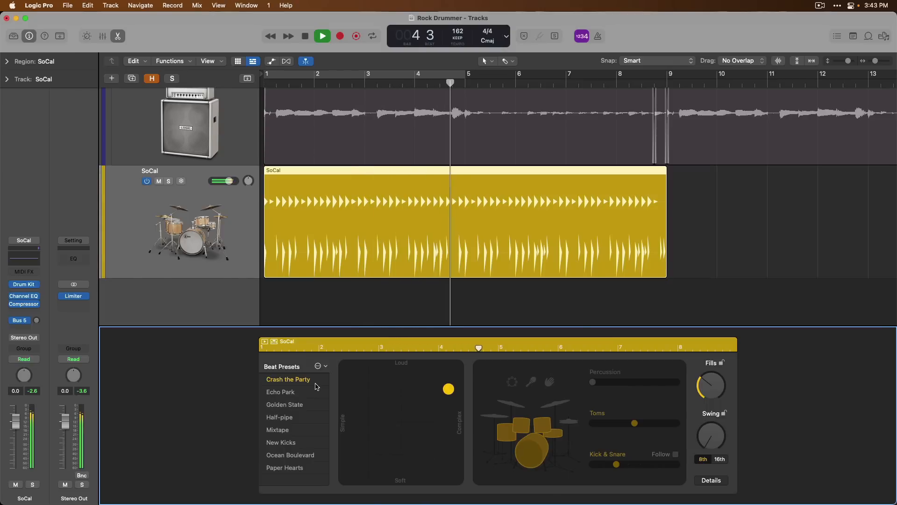
key(space)
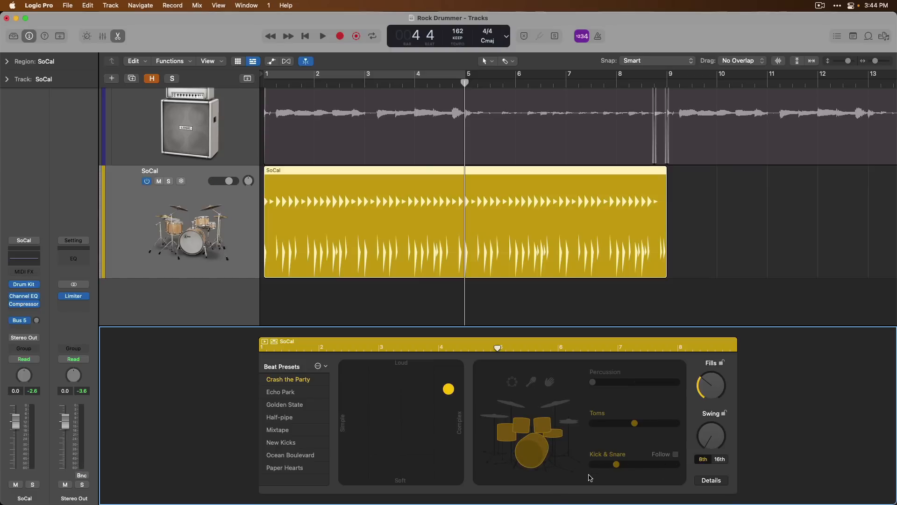
Switch the drummer region to the Echo Park beat preset and play it from the start
click(308, 395)
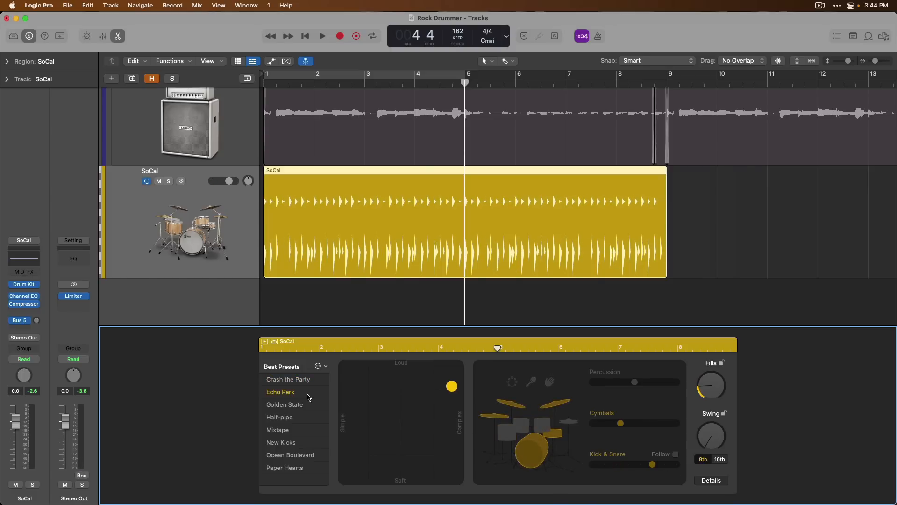
key(Return)
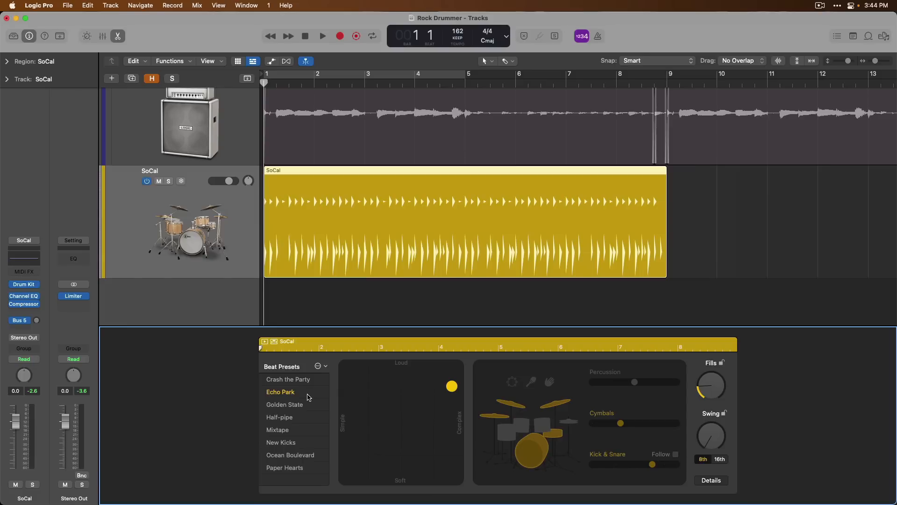
key(space)
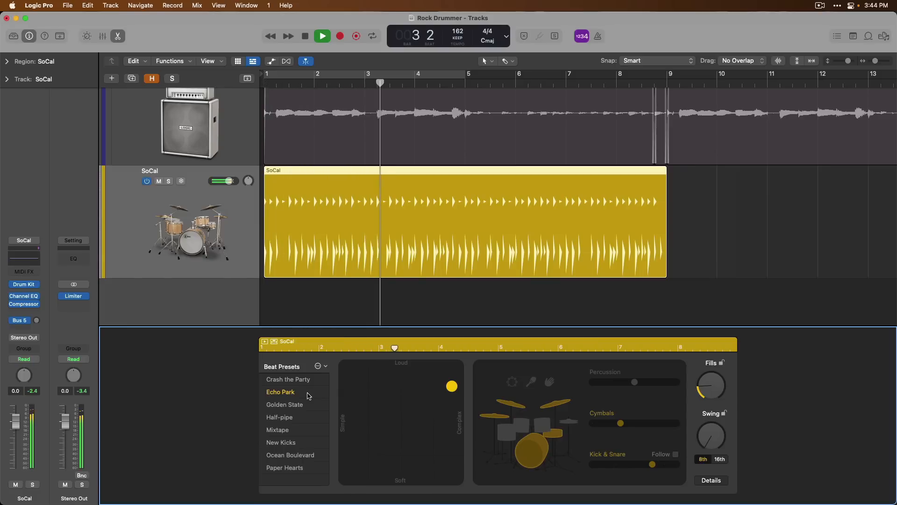
key(space)
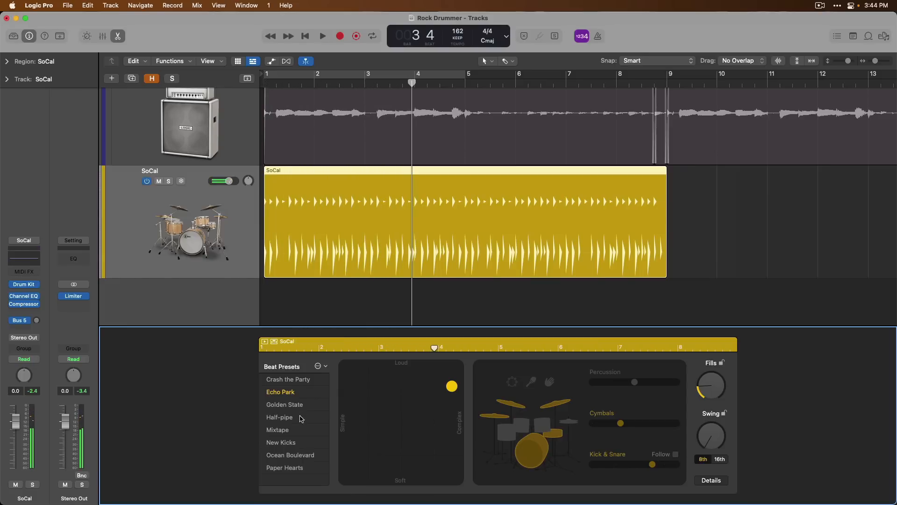
Apply the Paper Hearts beat preset to the drummer region and listen to its groove
click(290, 468)
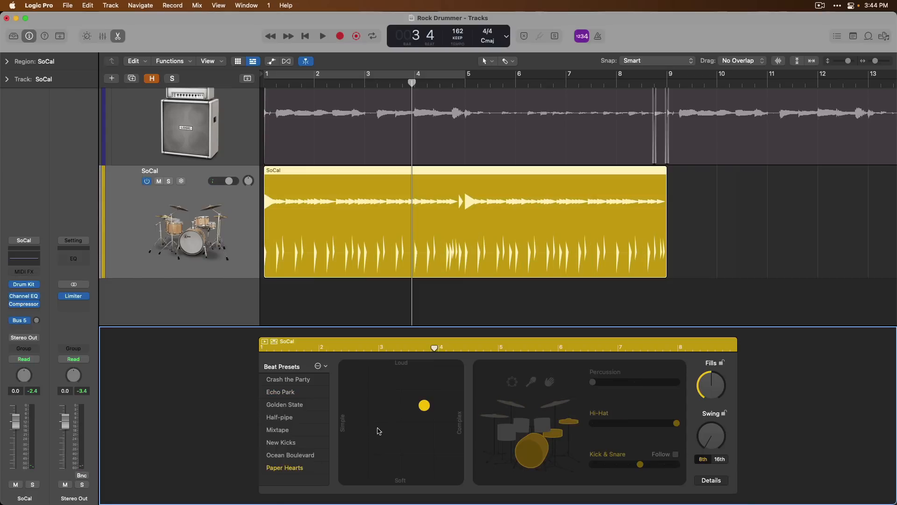
key(space)
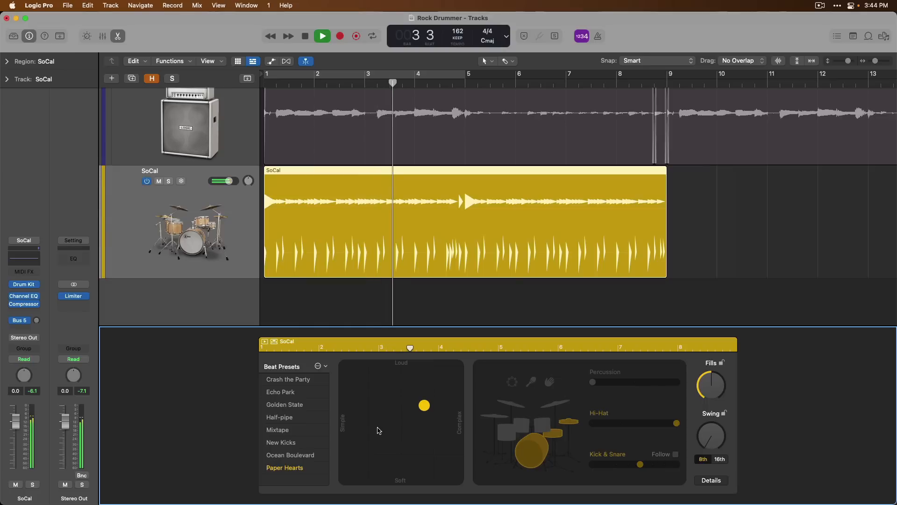
key(space)
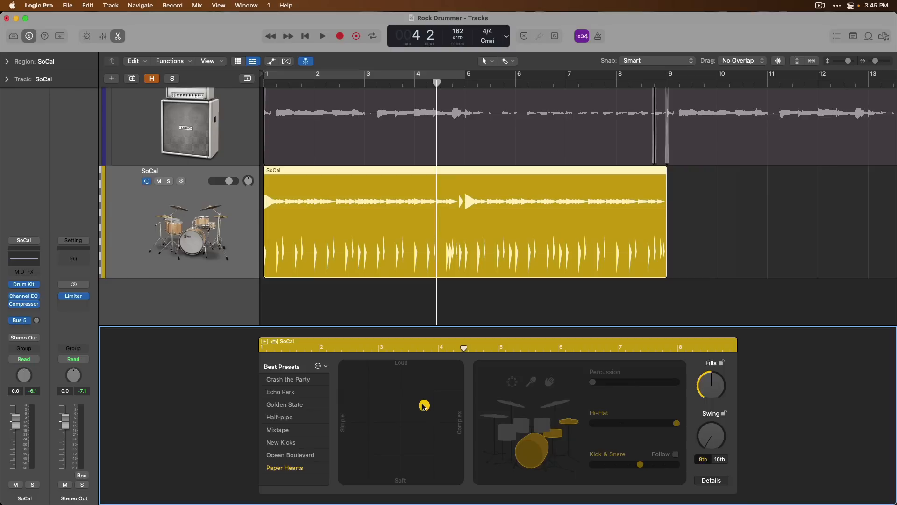
Set the drummer region's performance to maximum loudness at medium complexity and play it from bar 1
drag(424, 406, 455, 423)
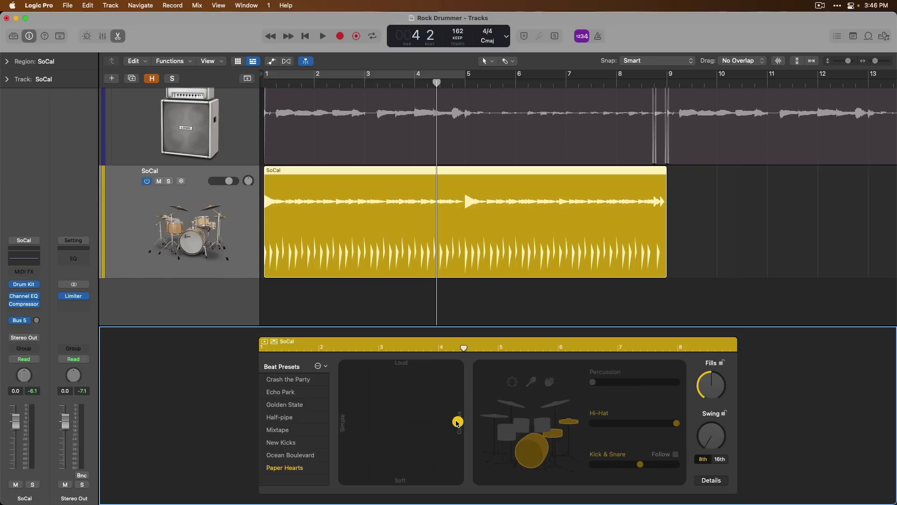
drag(458, 422, 401, 365)
key(Return)
key(space)
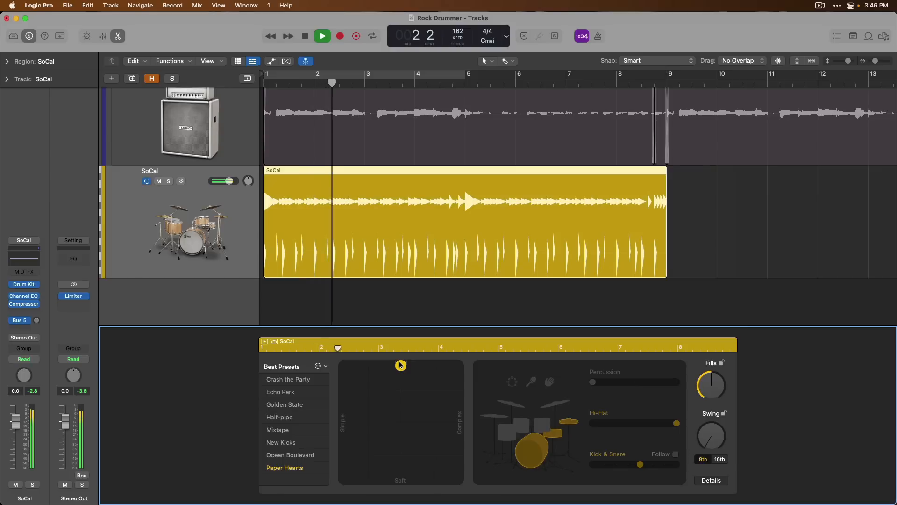
key(space)
Set the drummer region's performance to the softest level at medium complexity and audition it from bar 1
drag(401, 365, 402, 480)
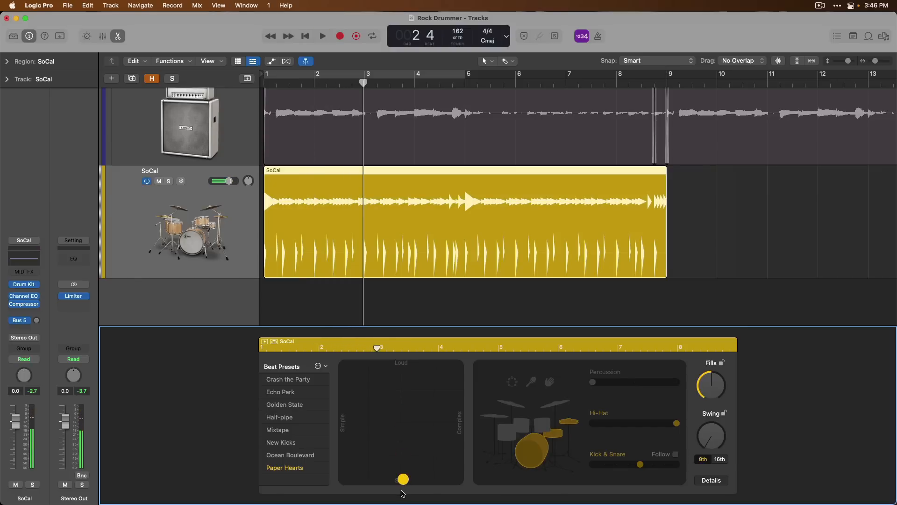
key(Return)
key(space)
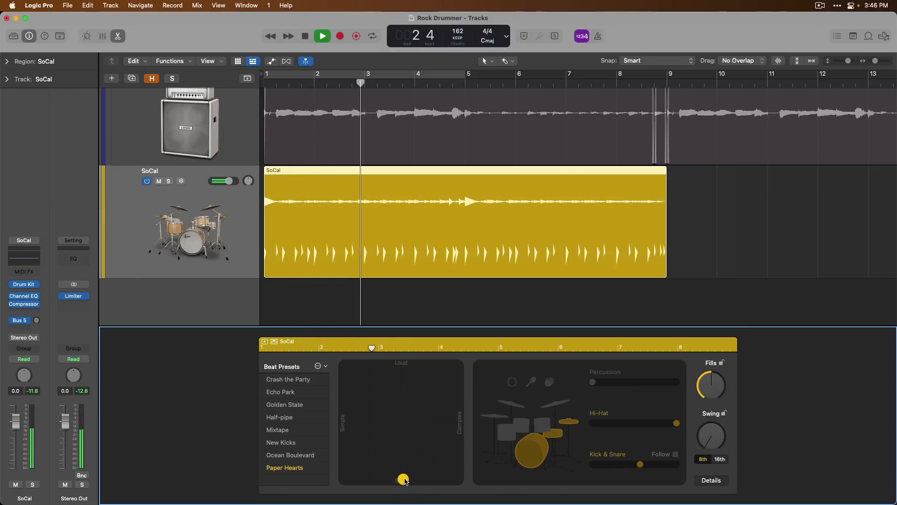
key(space)
Set the drummer region's performance to the simplest pattern at medium loudness and listen from bar 1
drag(403, 480, 345, 424)
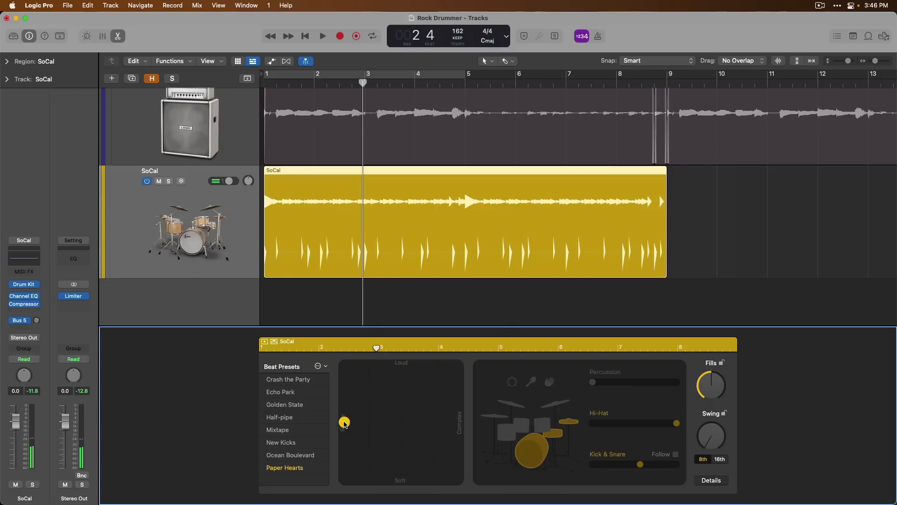
key(Return)
key(space)
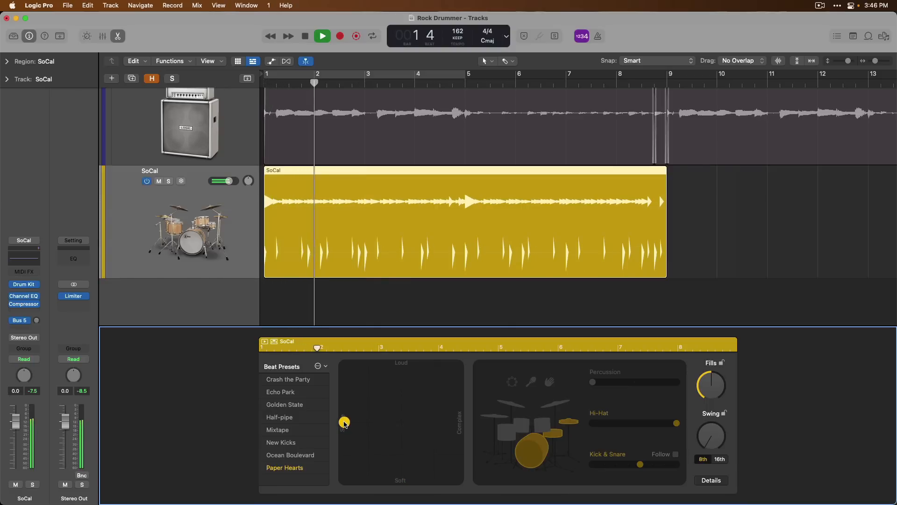
key(space)
Set the drummer region's performance close to maximum complexity at medium loudness and start playback from bar 1
drag(344, 423, 453, 420)
key(Return)
key(space)
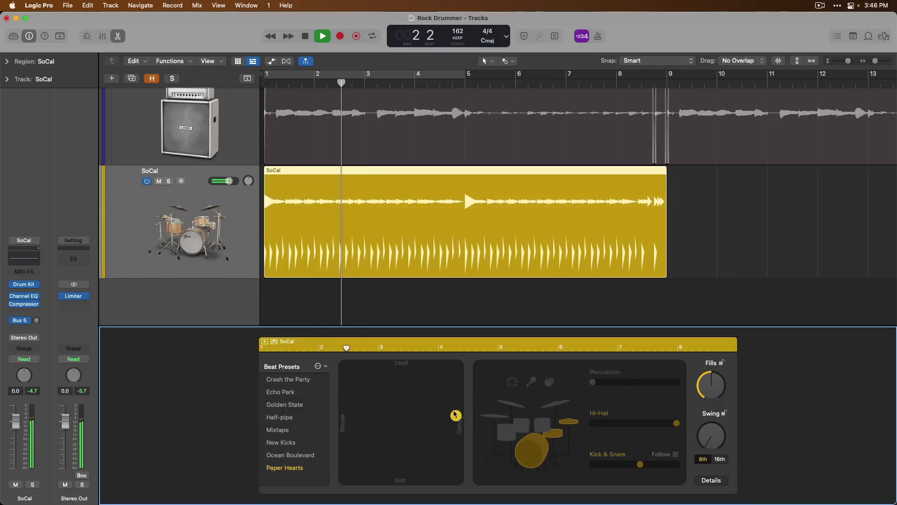
Make the drummer region's performance soft and fairly simple during playback, and stop after listening
drag(459, 419, 372, 471)
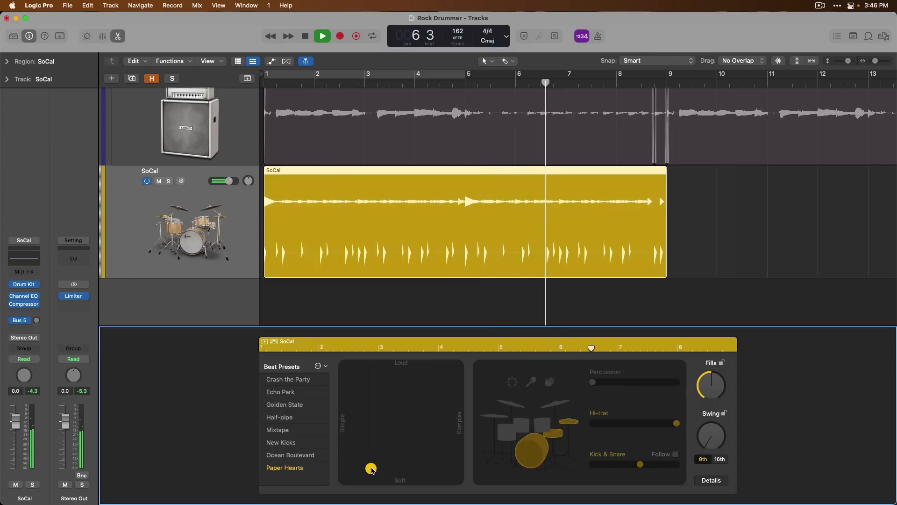
key(space)
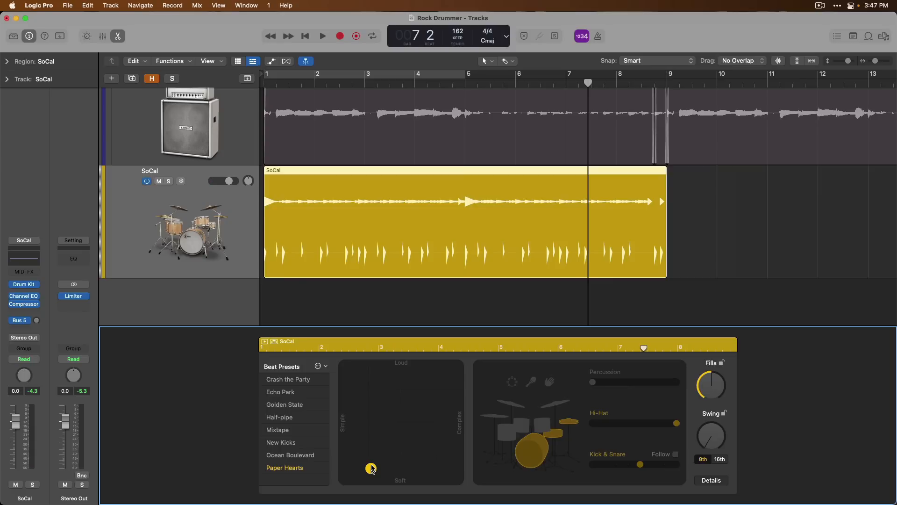
Unmute the Off Axis_bip_1 and Woolly Octave_bip_1 guitar tracks and return to the drummer track
scroll(194, 200, up, 5)
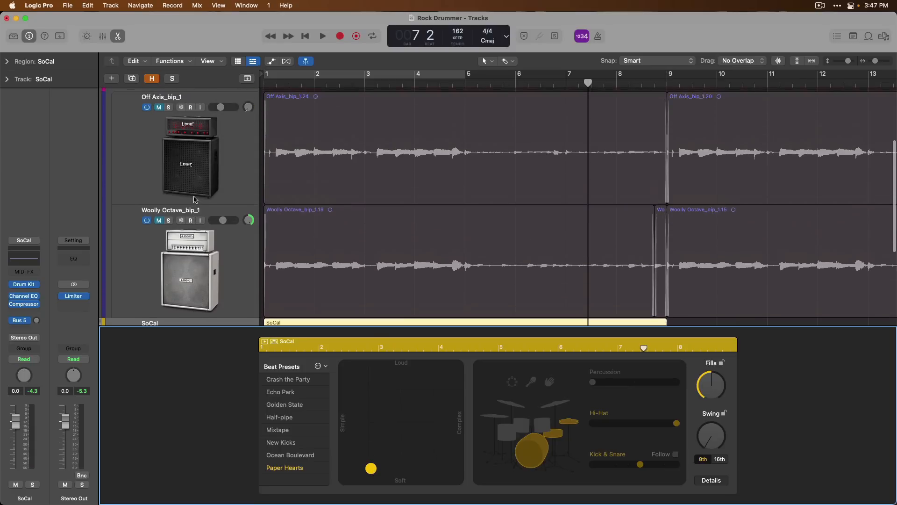
click(159, 128)
click(159, 240)
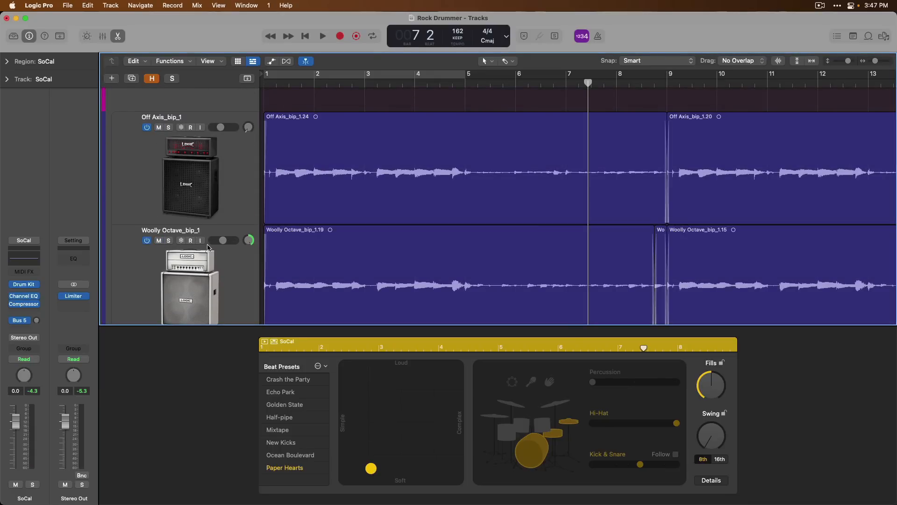
scroll(278, 234, down, 5)
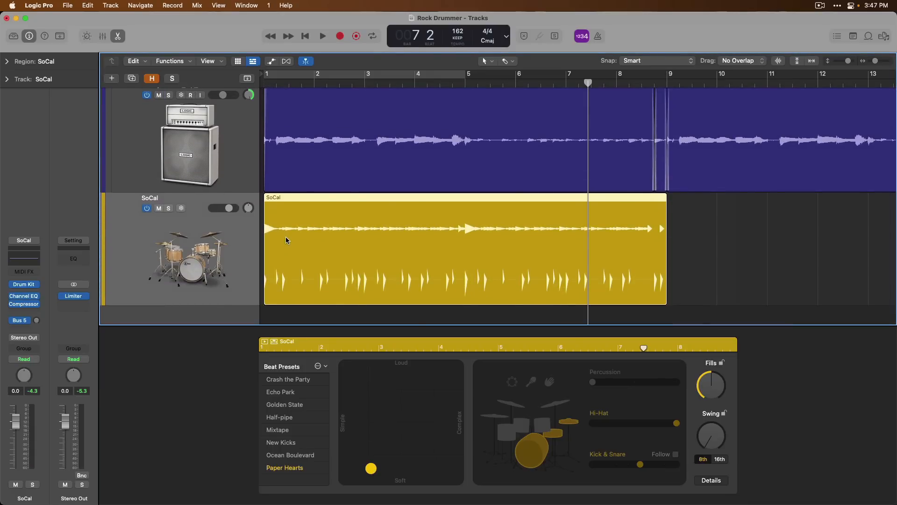
Play from bar 1, set the drummer region's performance to near-maximum loudness and near-minimum complexity, and stop after listening
key(Return)
key(space)
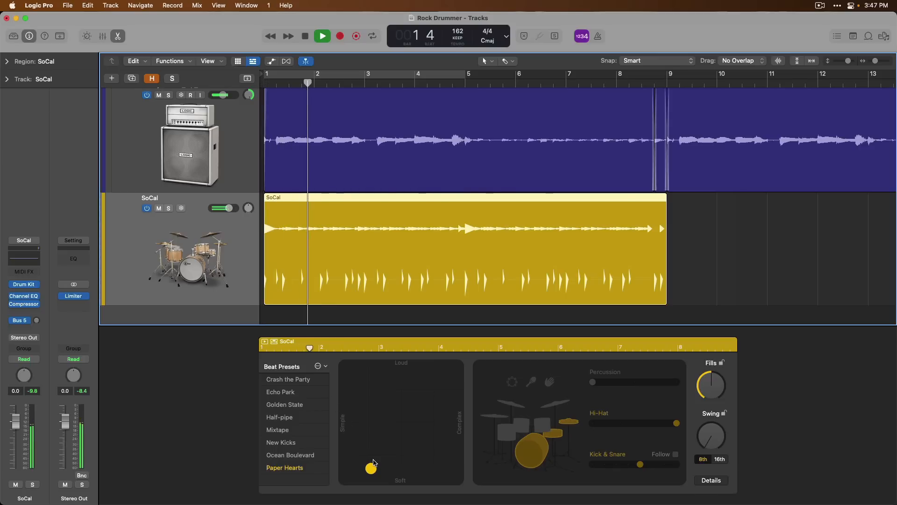
drag(372, 468, 348, 366)
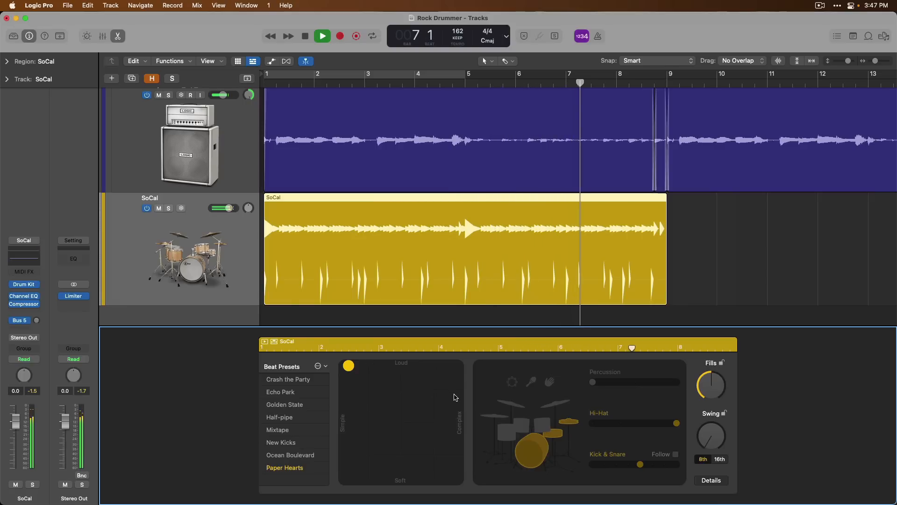
key(space)
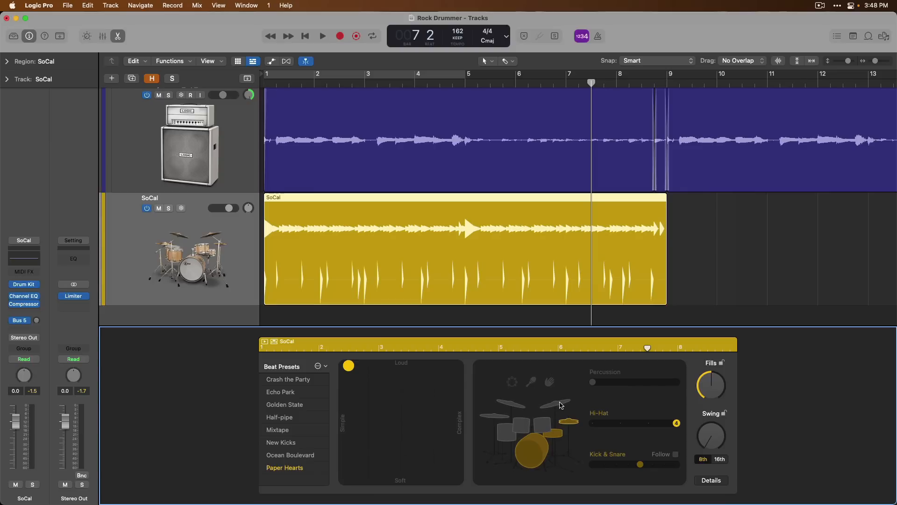
Switch the drummer from hi-hat to cymbals, listen from bar 1, and stop playback
click(561, 405)
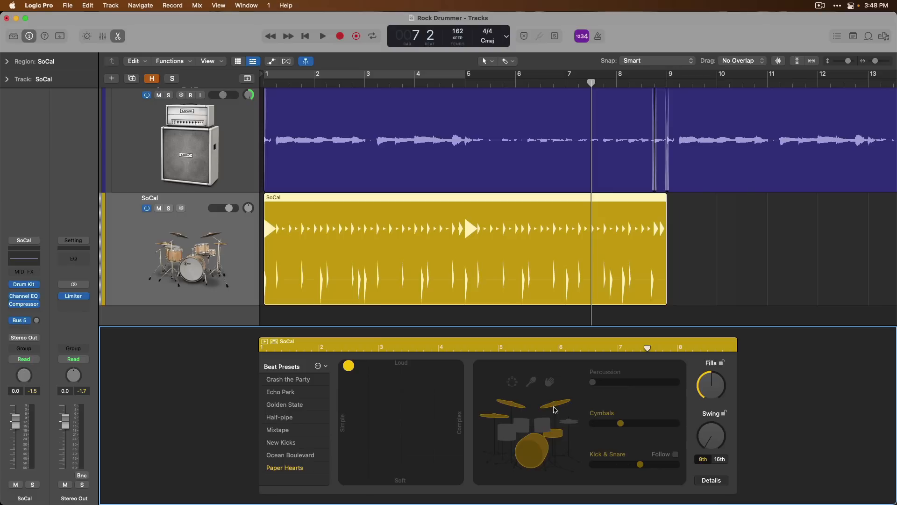
key(Return)
key(space)
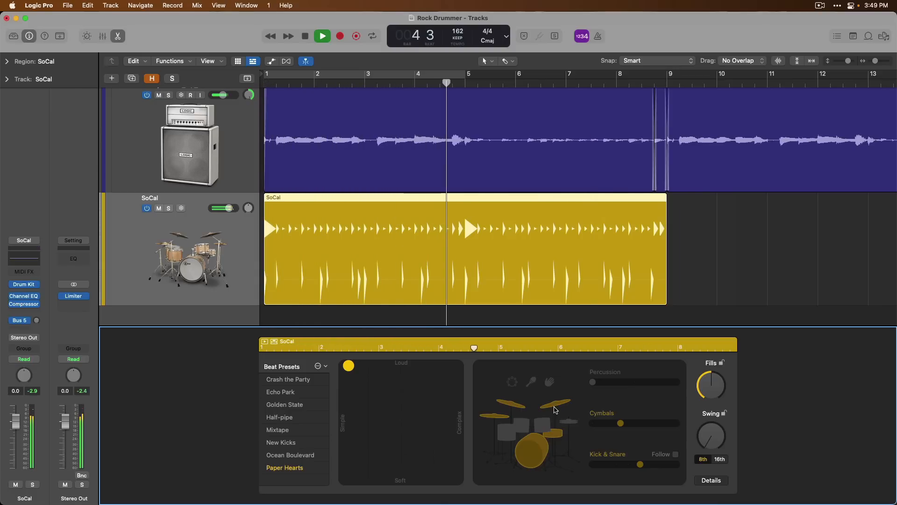
key(space)
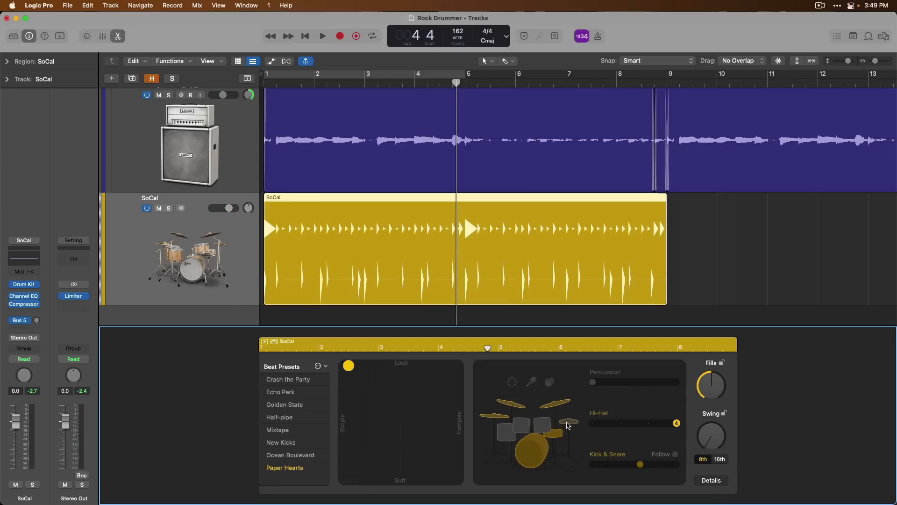
Switch the drummer to the hi-hat, back to the cymbals, and finally to the toms
click(568, 423)
click(561, 405)
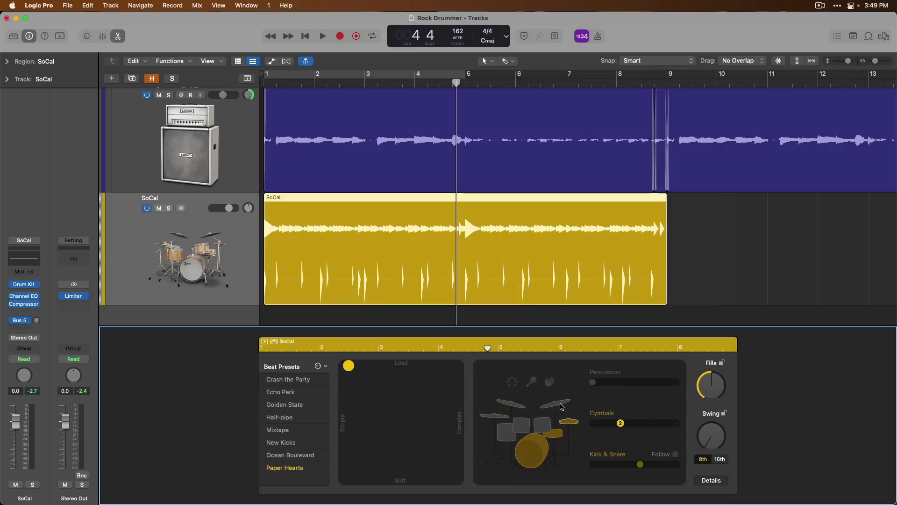
click(546, 425)
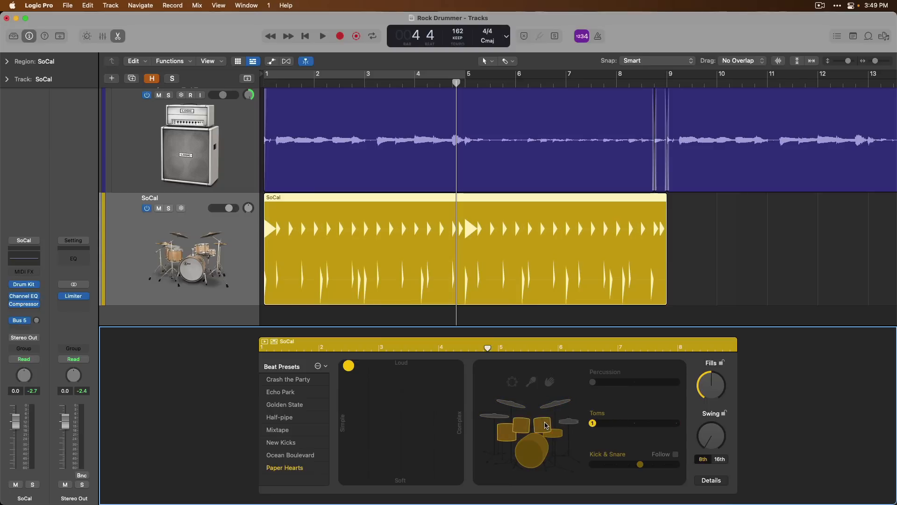
Turn off the snare, kick and toms so that only the hand claps play in the drummer region
click(554, 433)
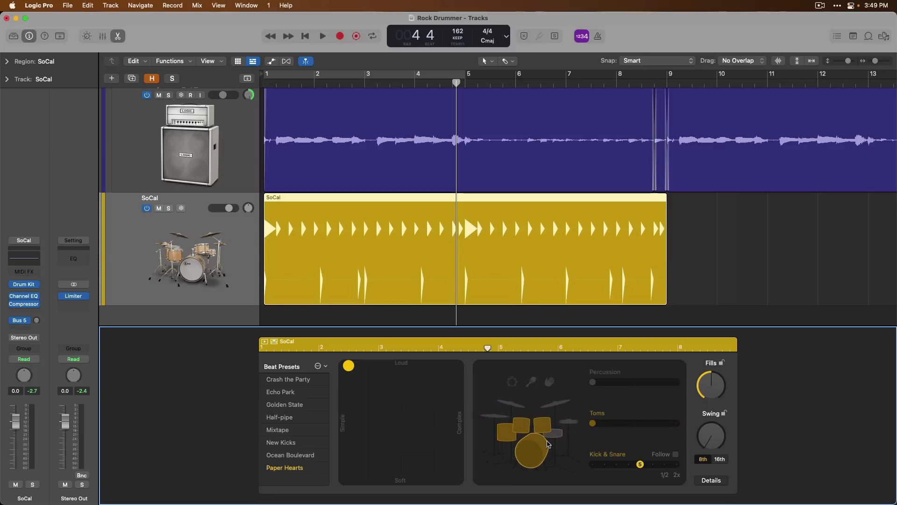
click(542, 448)
click(544, 433)
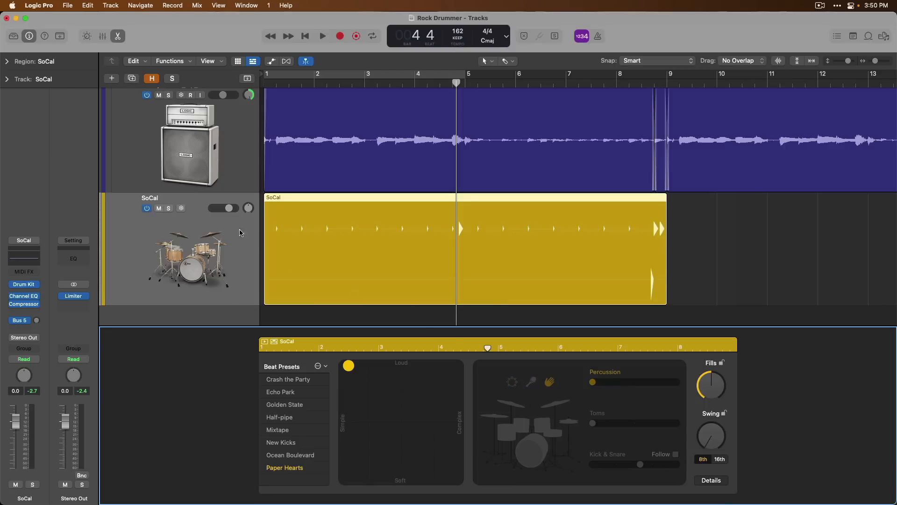
Solo the SoCal drummer track and play it from bar 1
click(169, 208)
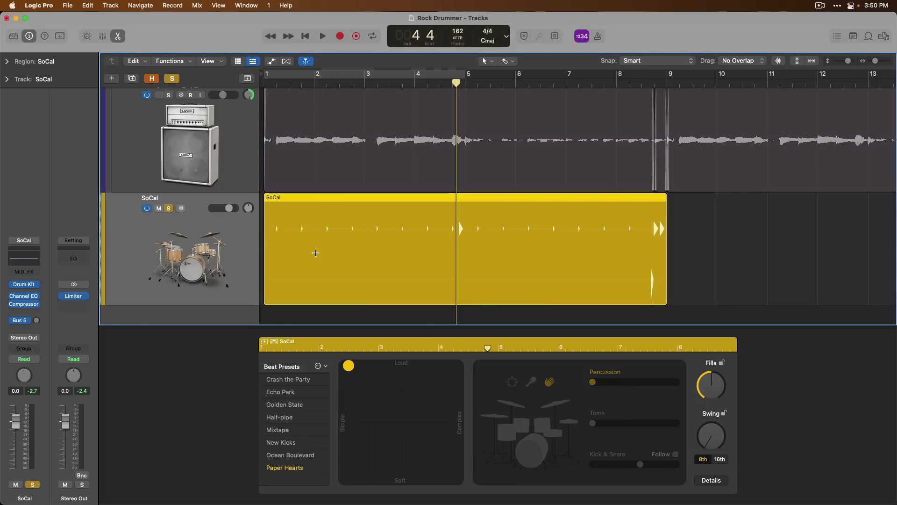
key(Return)
key(space)
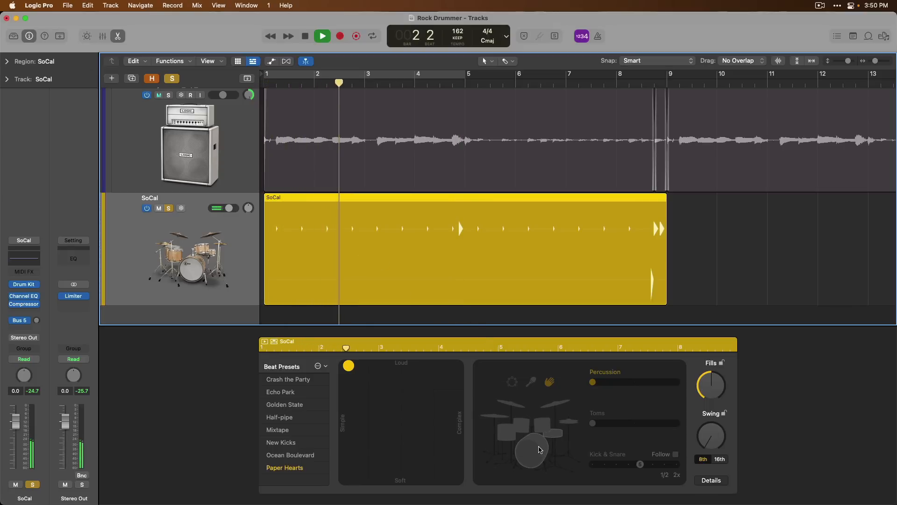
Turn the kick, snare and hi-hat back on one by one during playback, and restart from bar 1
click(540, 448)
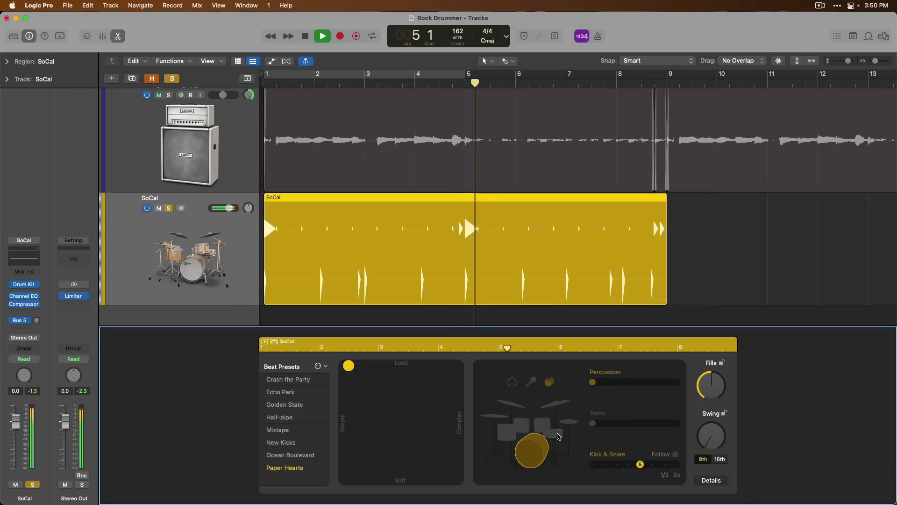
click(558, 436)
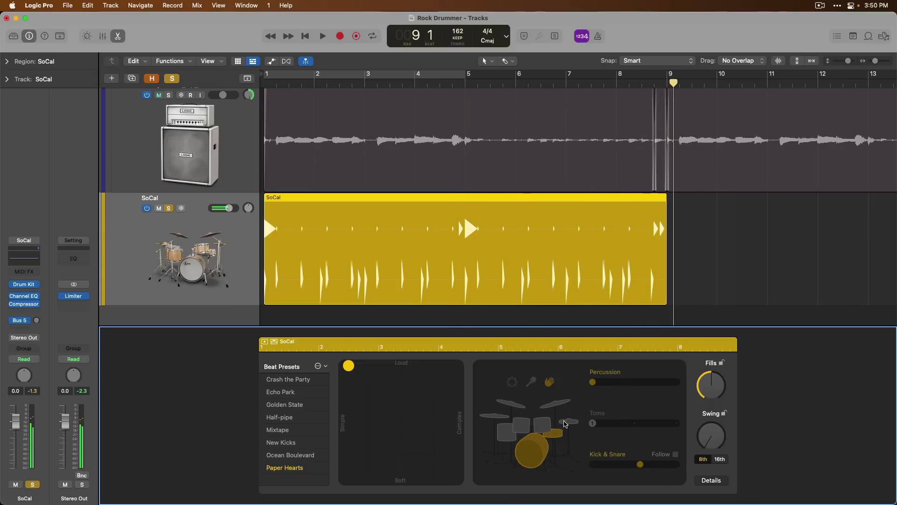
click(566, 423)
key(space)
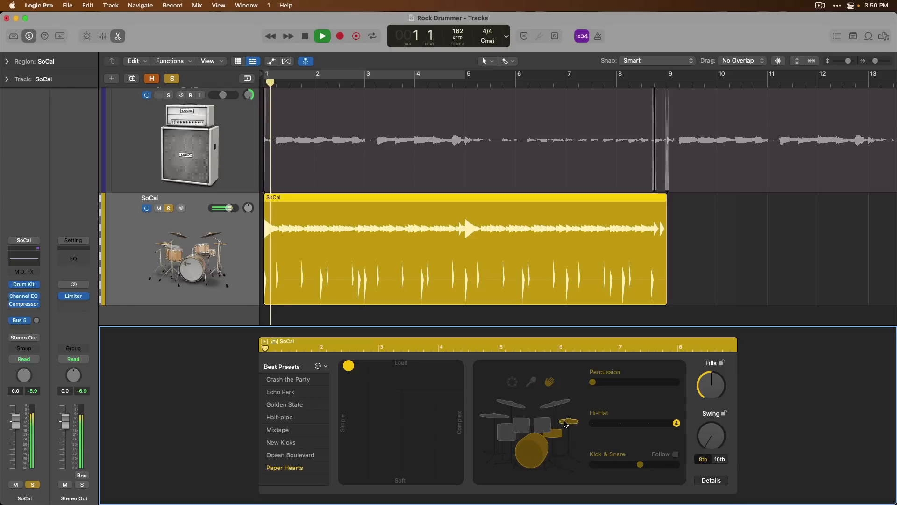
Replace the hi-hat with toms, try the shaker and tambourine in place of the claps, and stop playback
click(551, 417)
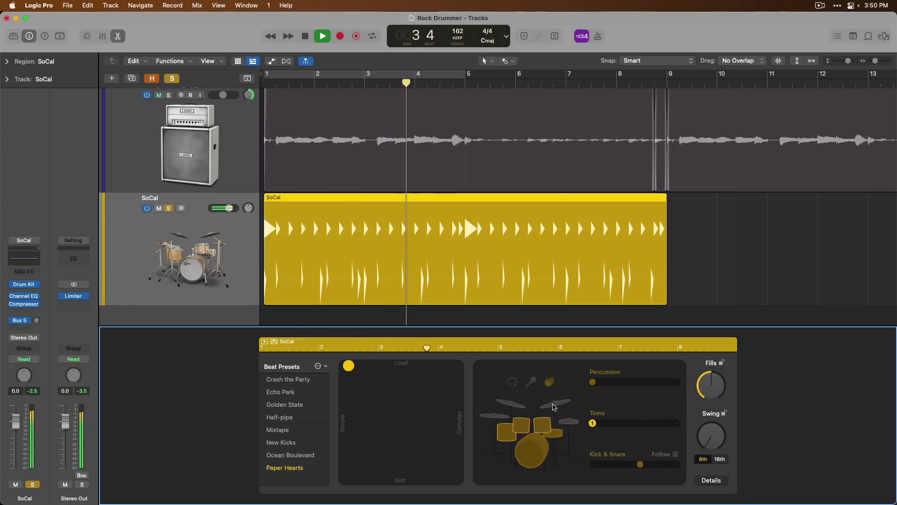
click(550, 383)
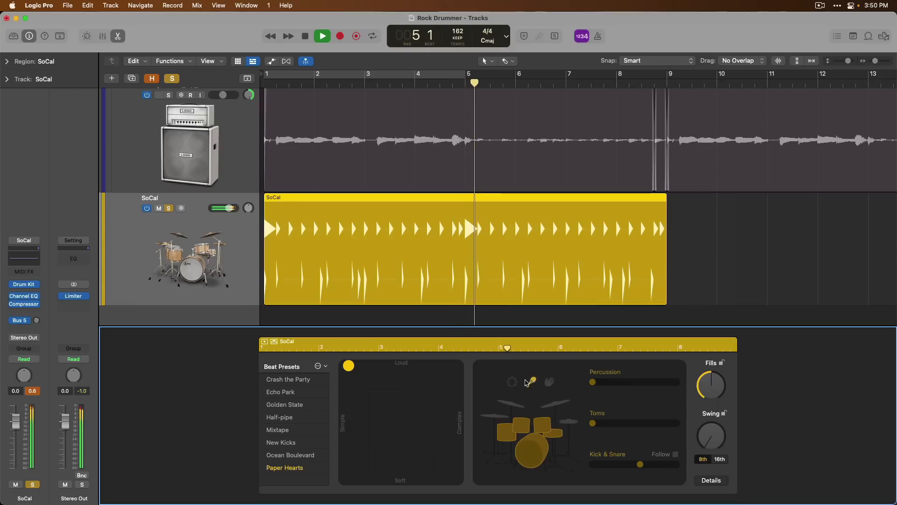
click(512, 382)
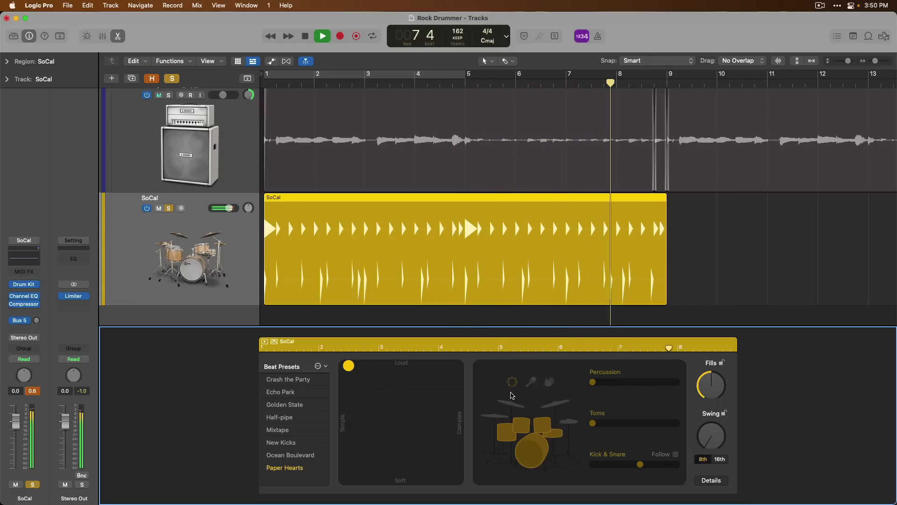
key(space)
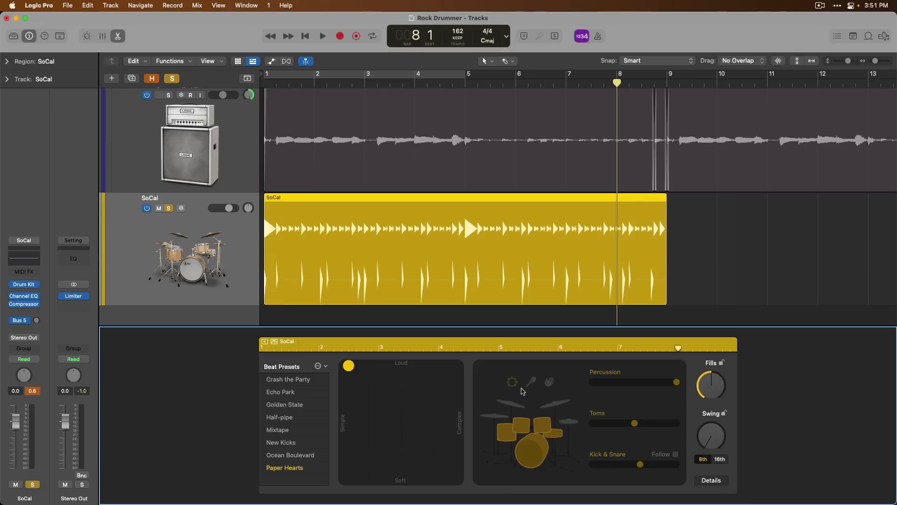
Turn off the tambourine, switch the drummer from toms back to hi-hat, and unsolo the SoCal track
click(517, 383)
click(562, 423)
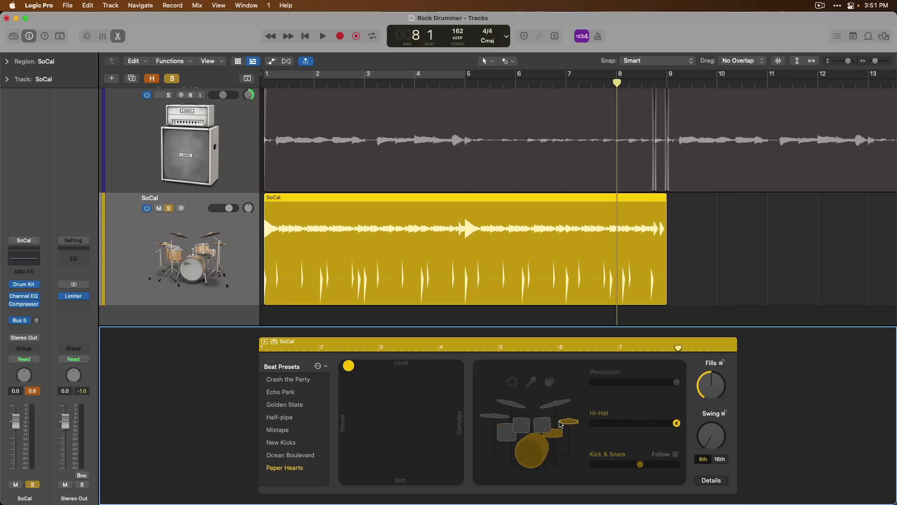
click(170, 208)
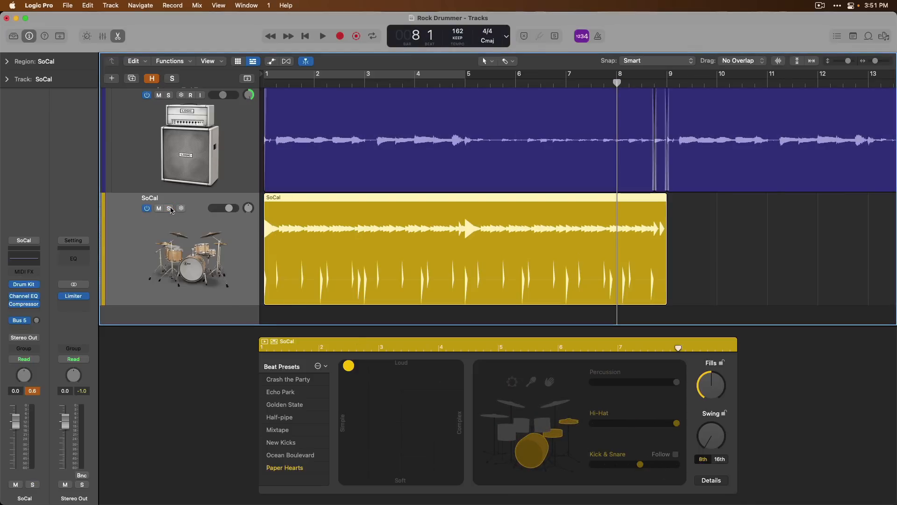
Play from bar 1 and step the hi-hat pattern through variations 1, 2 and 3
key(Return)
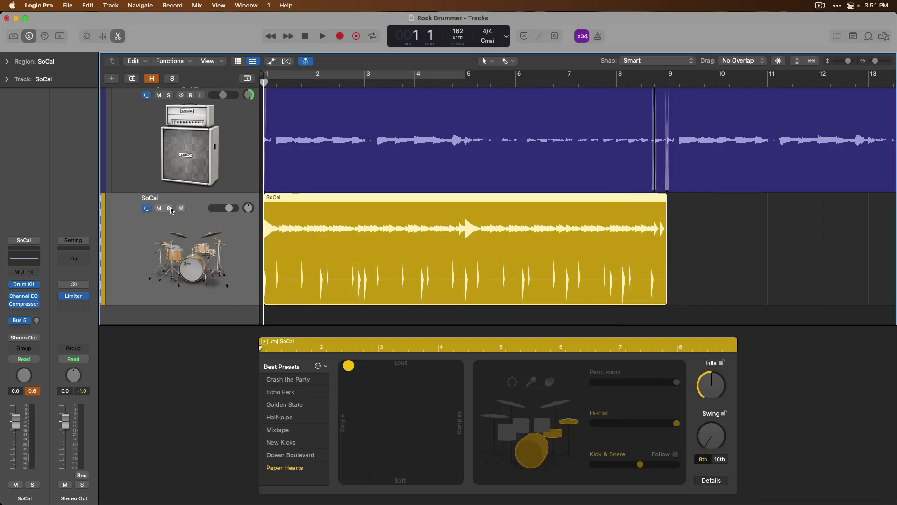
key(space)
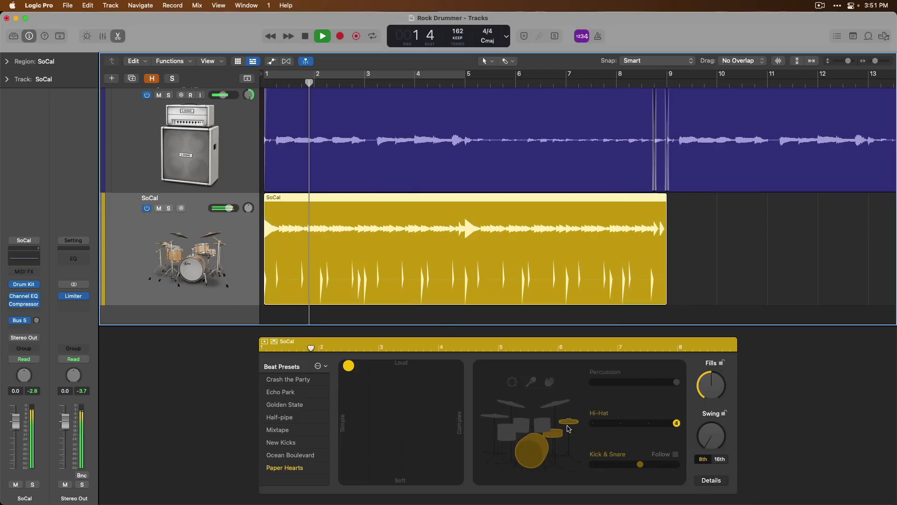
click(595, 427)
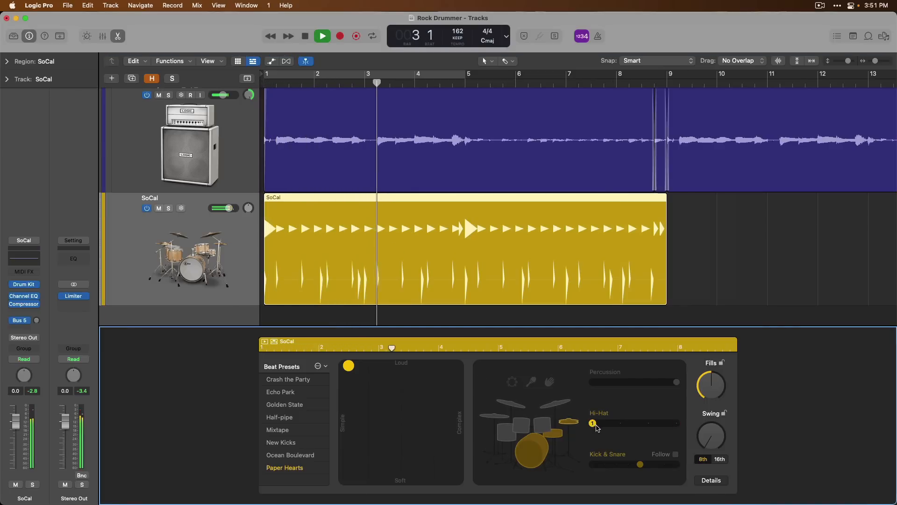
click(618, 427)
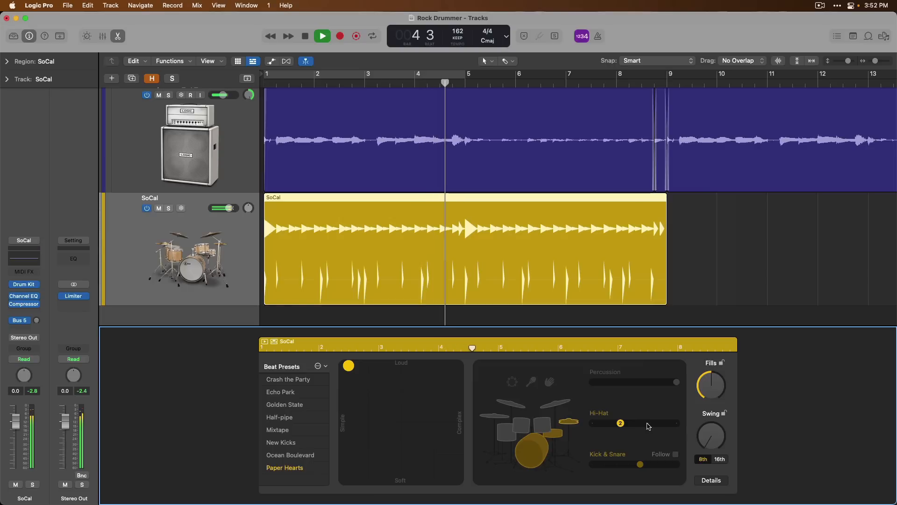
click(649, 426)
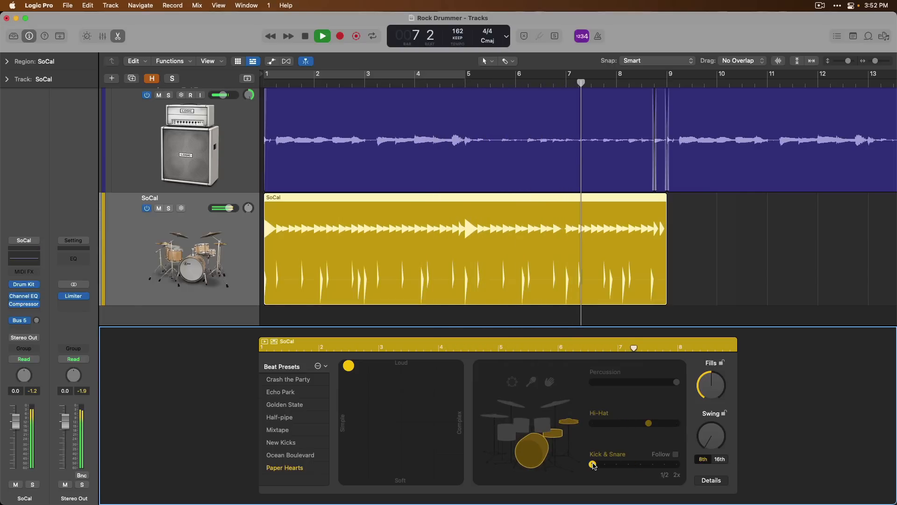
Audition kick and snare variations from 1 up to 6, leave it on 6, and stop playback back at bar 1
click(593, 464)
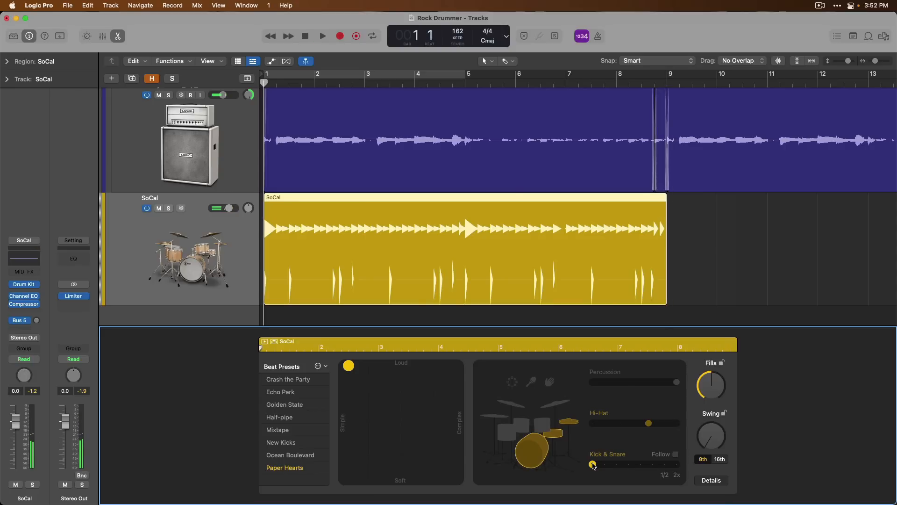
key(space)
drag(594, 465, 606, 465)
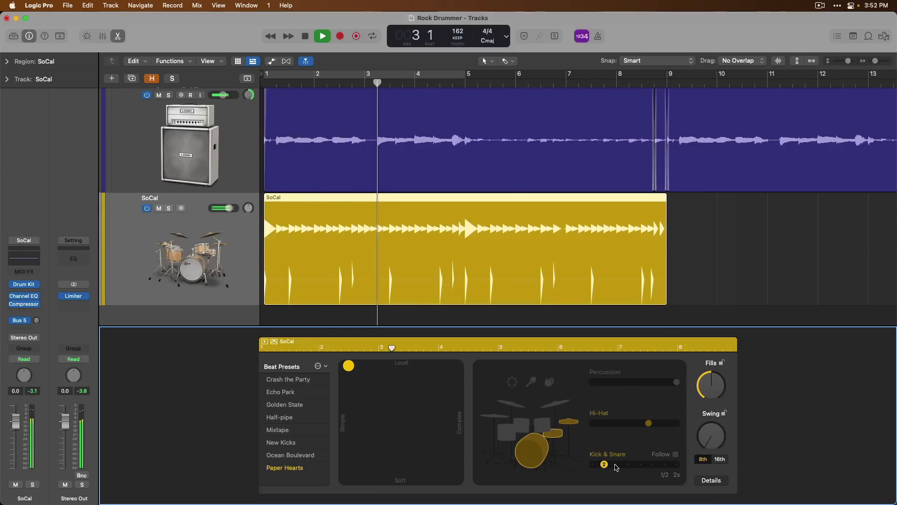
drag(616, 466, 652, 465)
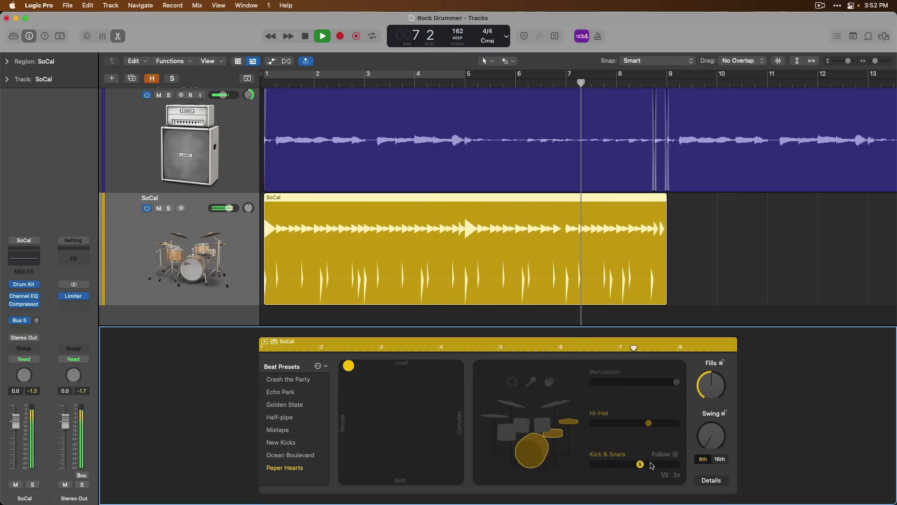
click(652, 465)
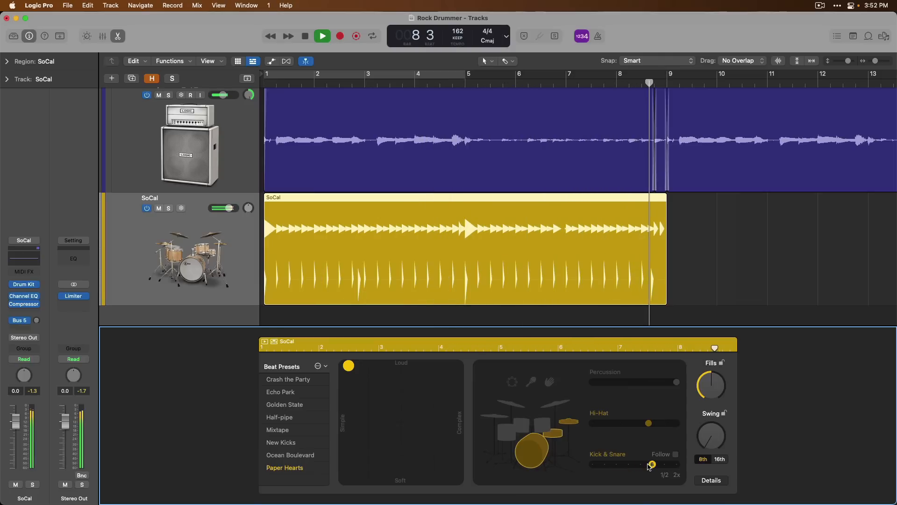
key(space)
key(Return)
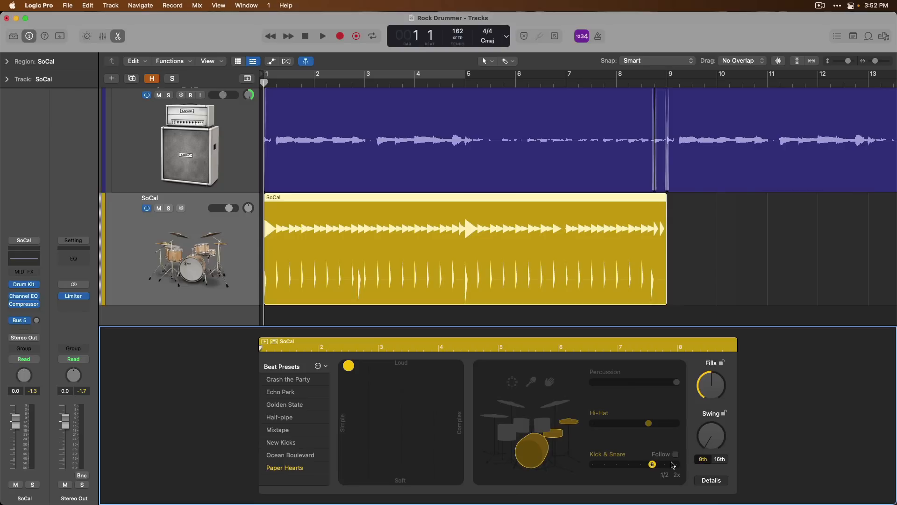
Audition kick and snare variations 7 and 8, stop playback, and return to variation 6
click(665, 464)
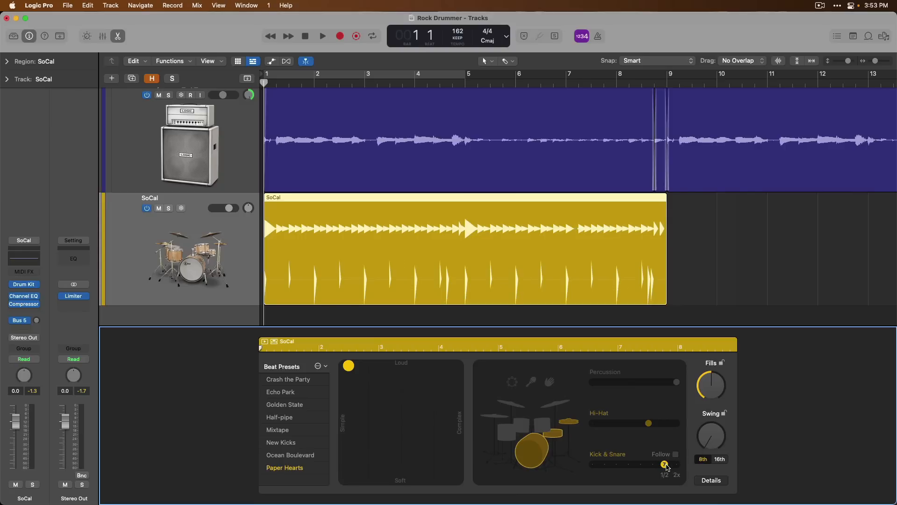
key(space)
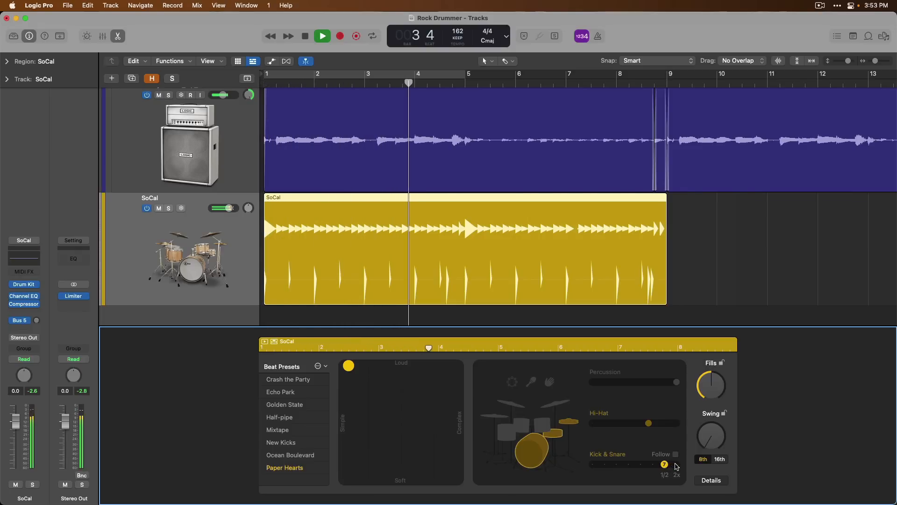
click(676, 465)
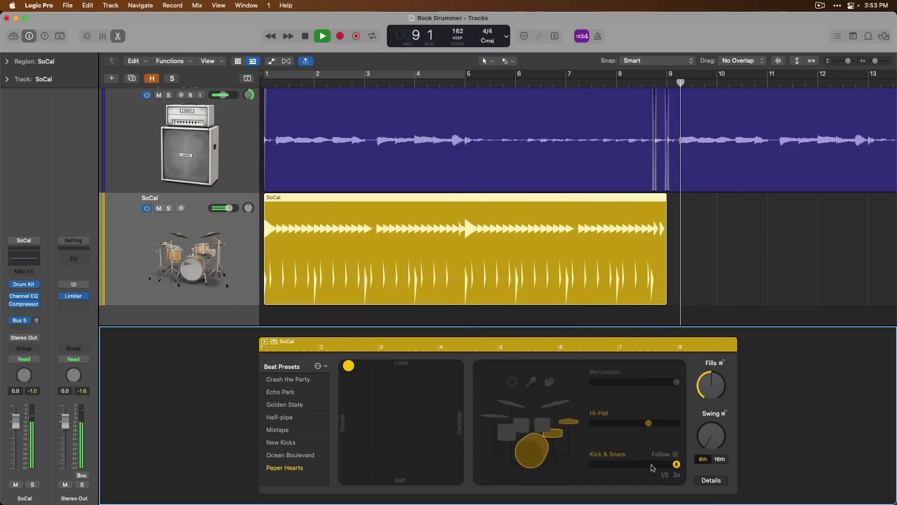
key(space)
click(653, 465)
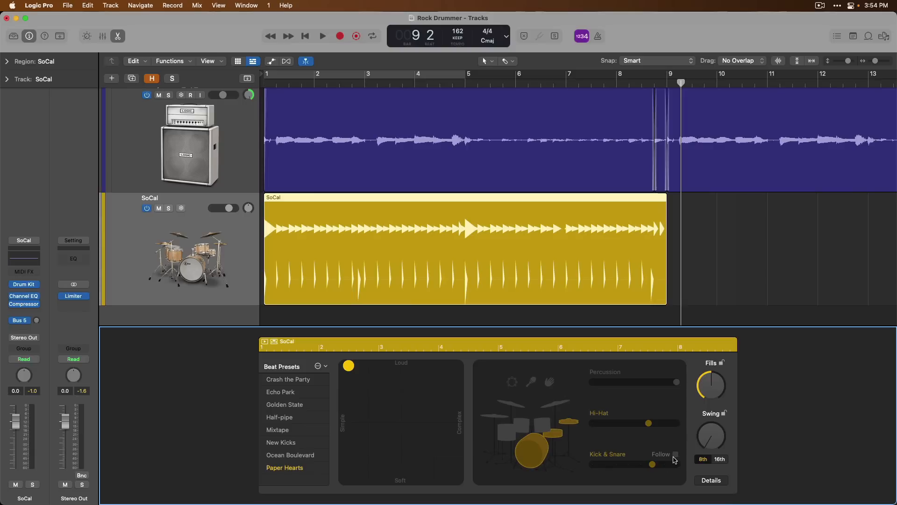
Set the kick and snare to follow the Off Axis_bip_1 track and play from bar 1
click(675, 456)
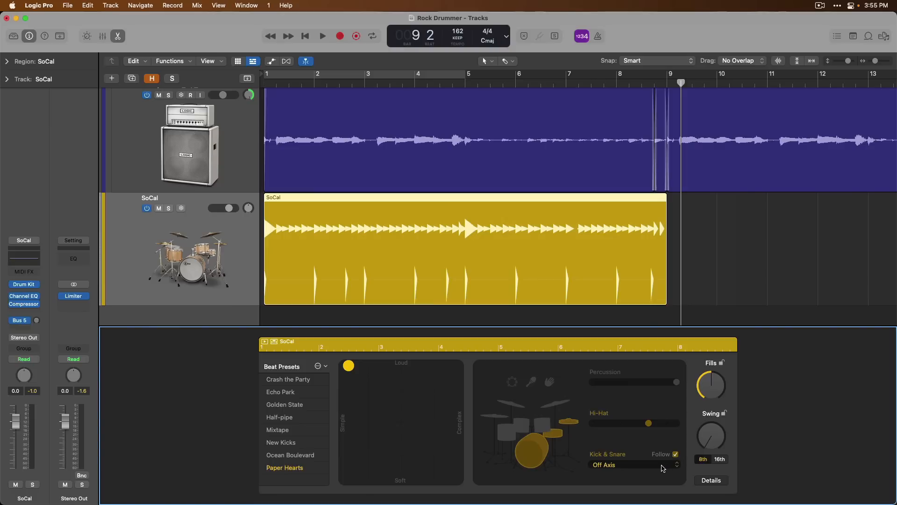
click(663, 468)
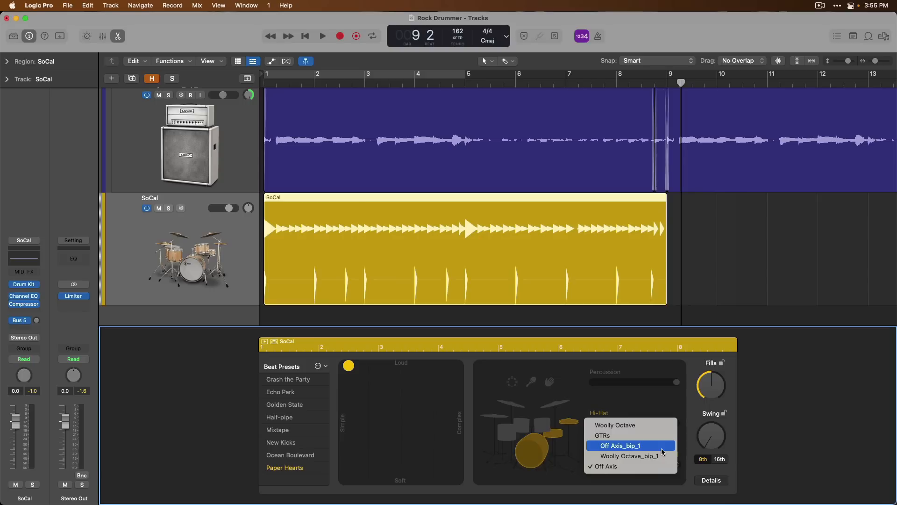
click(662, 449)
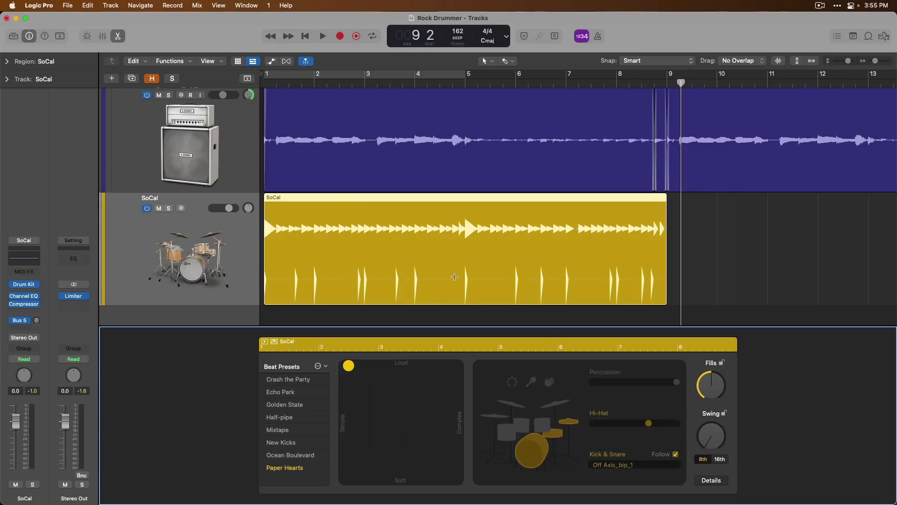
key(Return)
key(space)
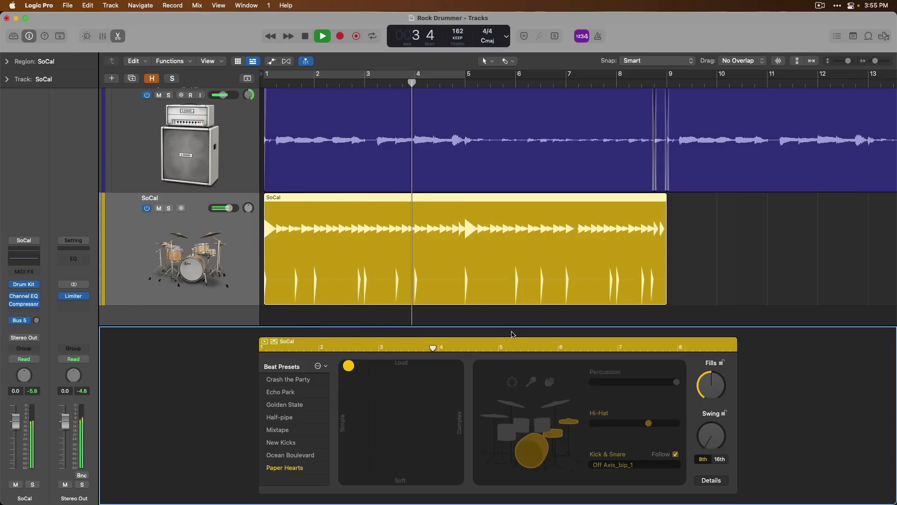
Move the performance puck to maximum loudness at about medium complexity during playback, then stop and return to bar 1
drag(353, 370, 417, 360)
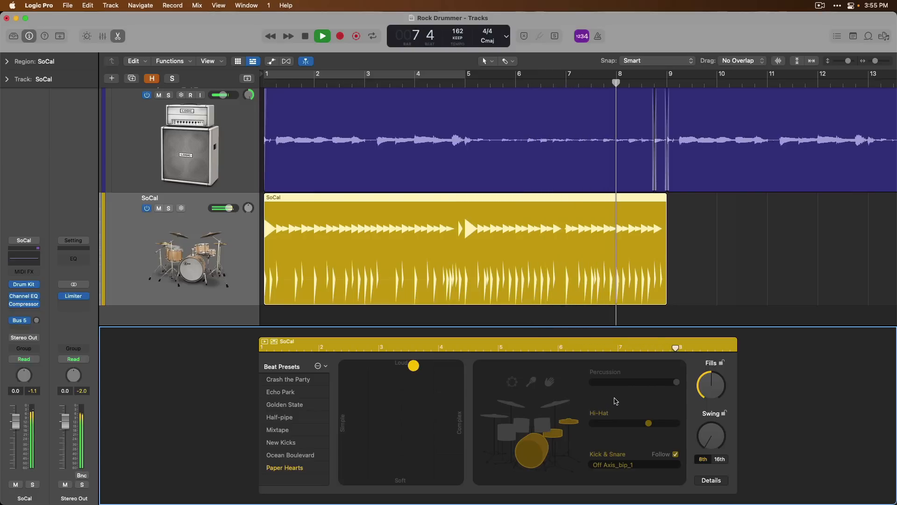
drag(414, 366, 402, 371)
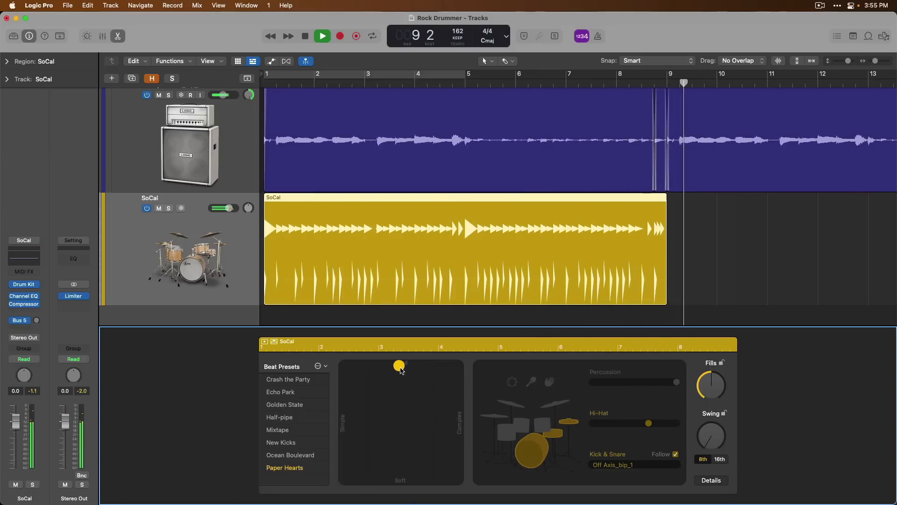
key(space)
key(Return)
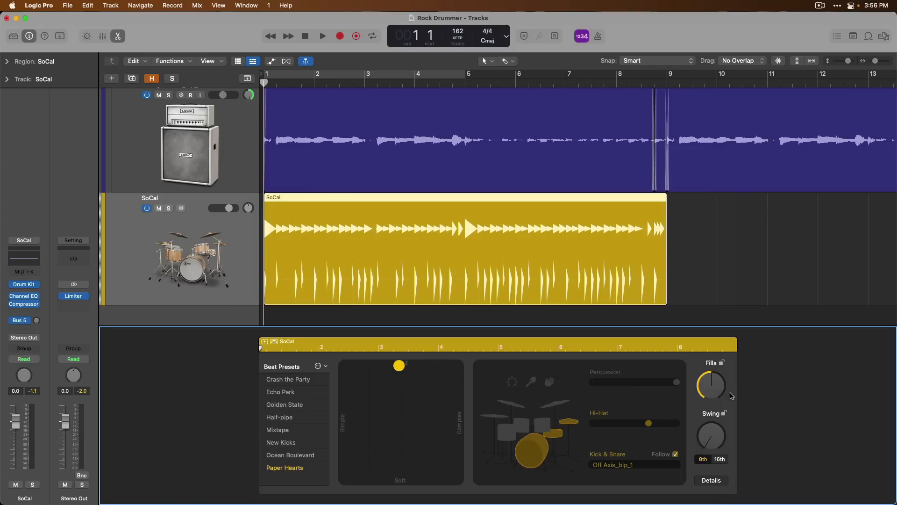
Try a high fills amount, then lower the fills to minimum and leave the swing at minimum
drag(710, 395, 705, 348)
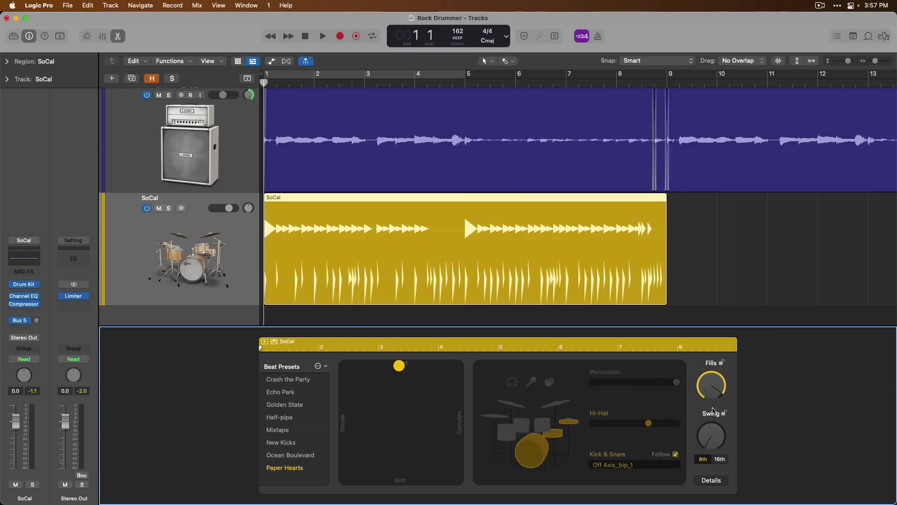
mouse_move(714, 444)
mouse_down()
mouse_move(711, 355)
mouse_move(705, 504)
mouse_move(708, 454)
mouse_up()
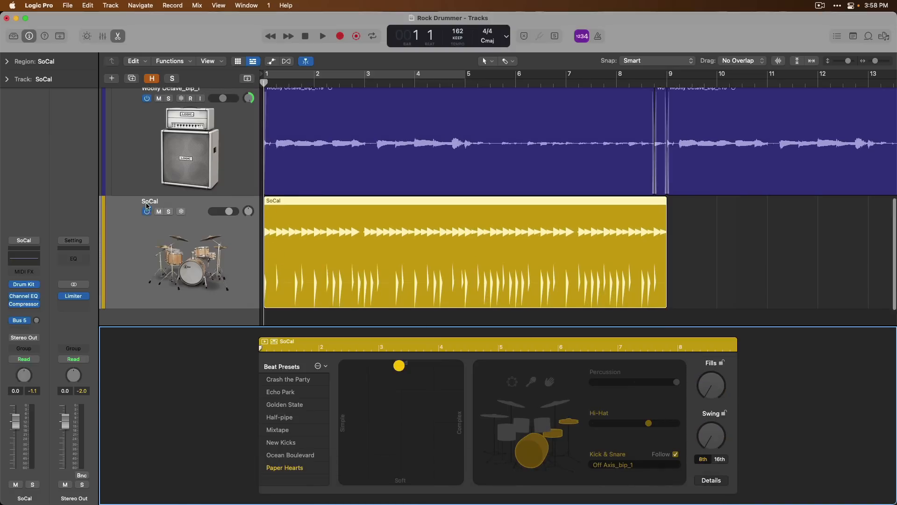
Mute the Off Axis_bip_1 and Woolly Octave_bip_1 guitar tracks so the SoCal drums play alone
scroll(150, 196, up, 5)
click(158, 101)
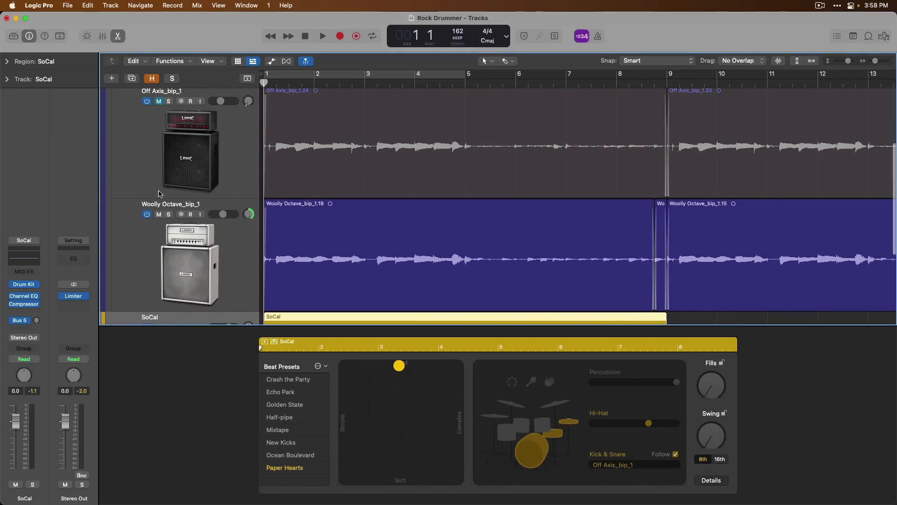
click(159, 214)
scroll(164, 230, down, 1)
scroll(163, 230, down, 5)
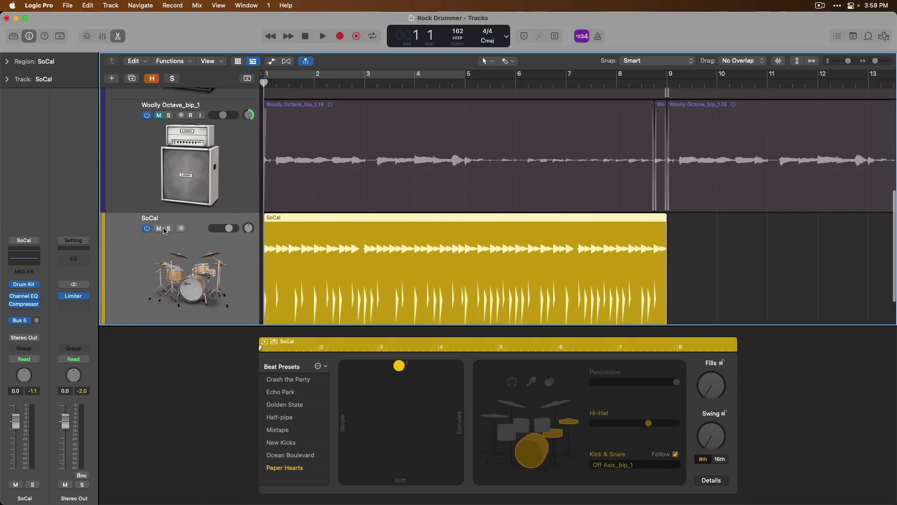
scroll(492, 300, down, 1)
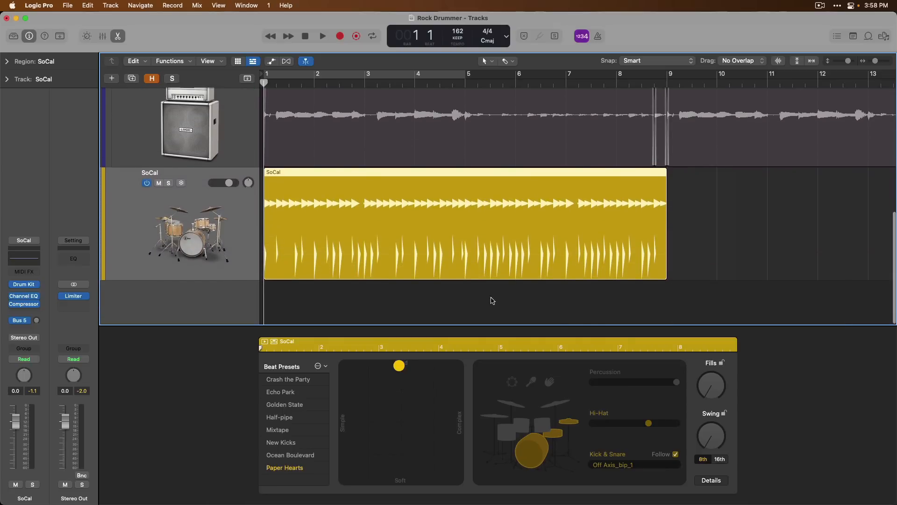
Raise the fills amount to maximum, audition the drums from bar 1, and stop playback
drag(708, 381, 707, 303)
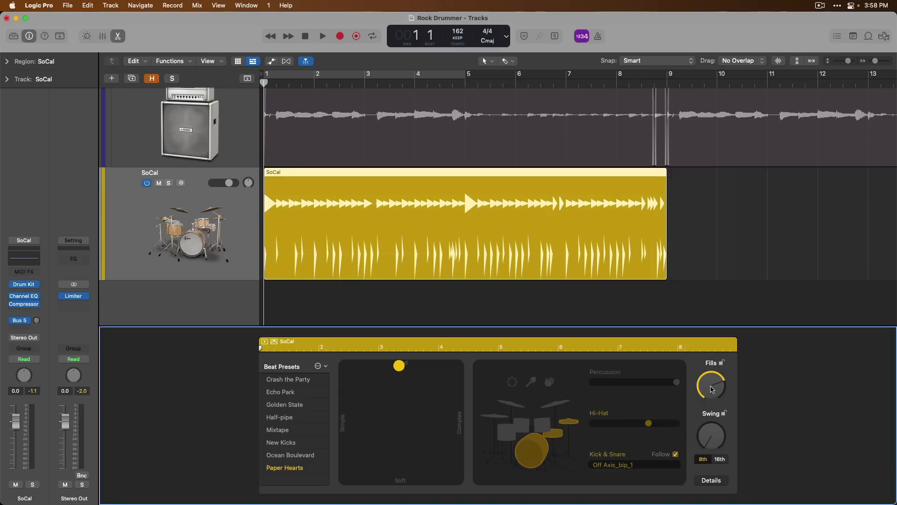
key(space)
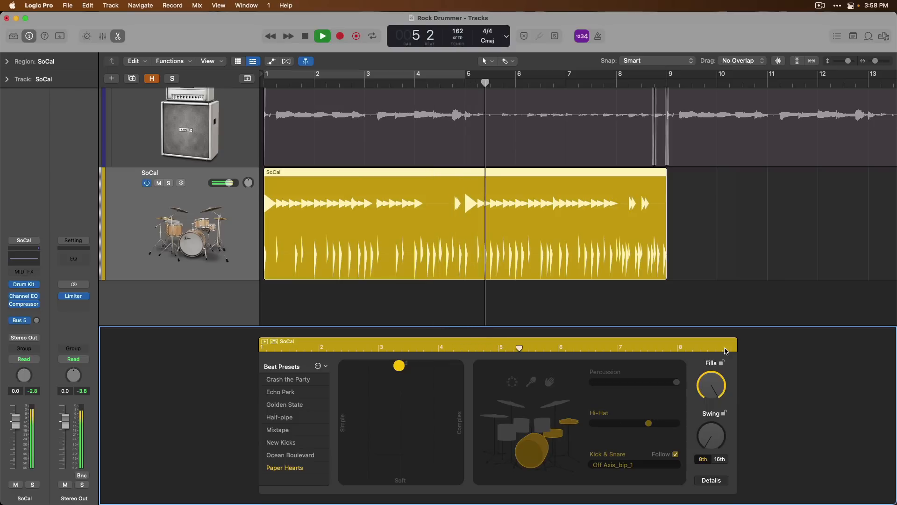
key(space)
Lower the fills amount to just under halfway, audition the drums from bar 1, and stop playback
drag(714, 377, 708, 438)
key(Return)
key(space)
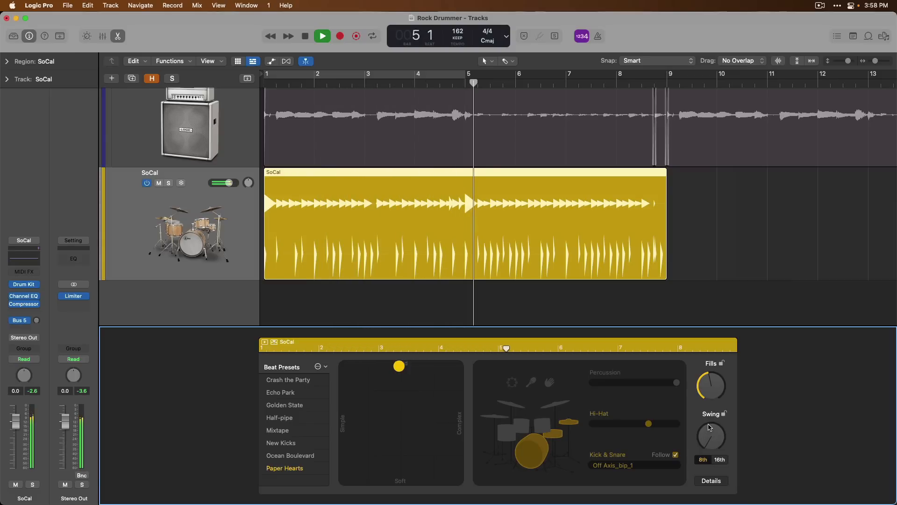
key(space)
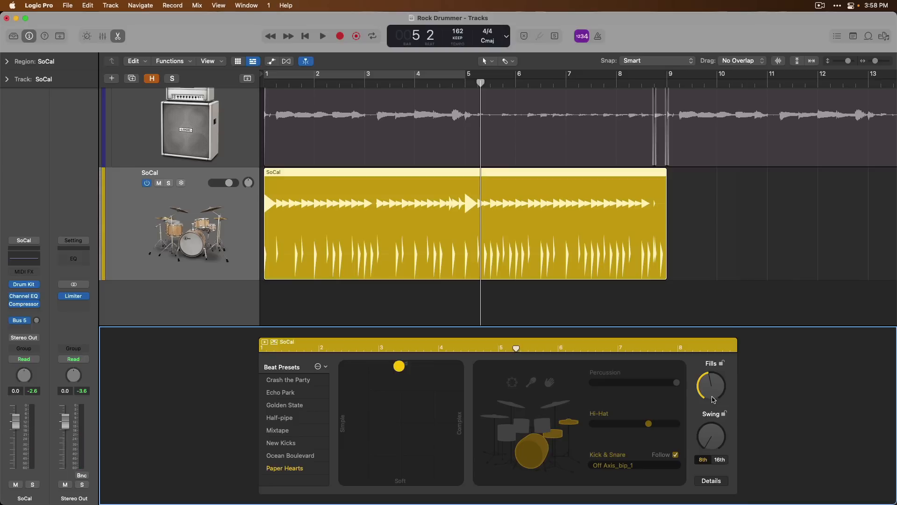
Set the fills amount to maximum, regenerate the fills, and audition the result from bar 4
drag(714, 400, 713, 322)
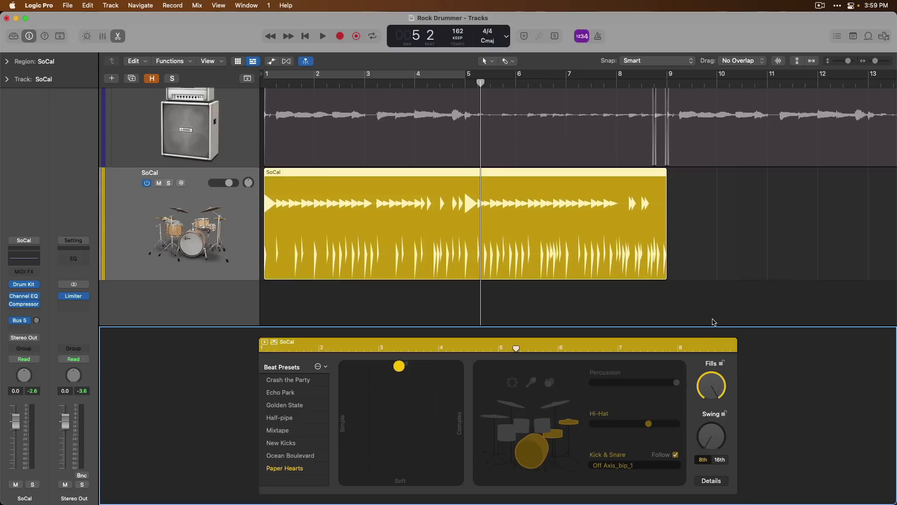
drag(719, 385, 721, 366)
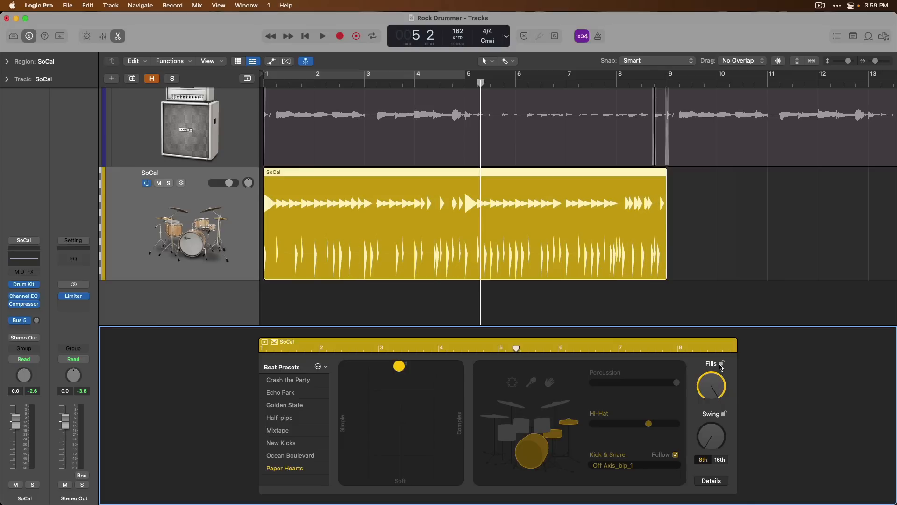
click(416, 89)
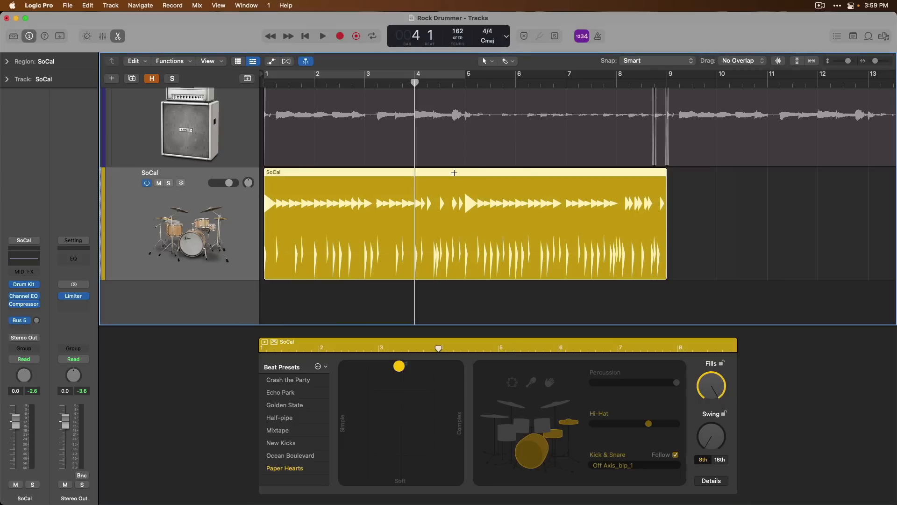
key(space)
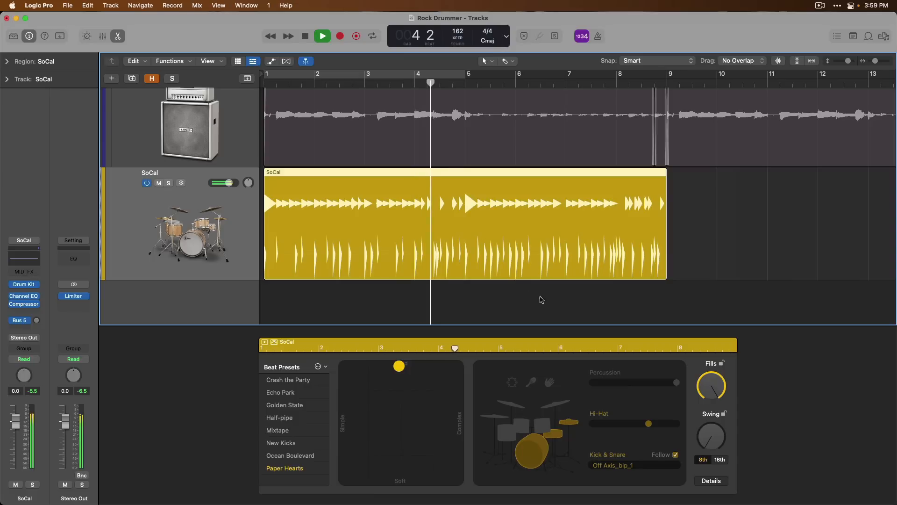
key(space)
Generate a different set of fills at the maximum amount, play them from bar 4, and stop
drag(712, 384, 713, 359)
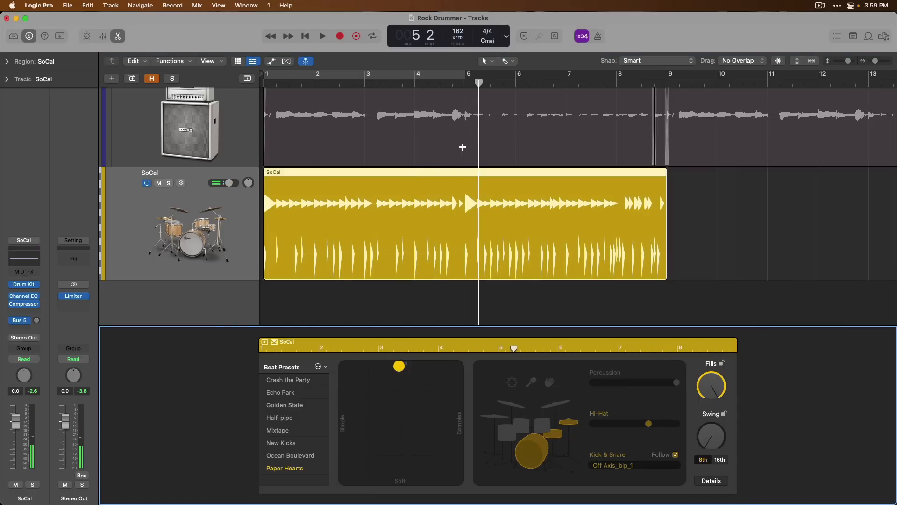
click(421, 85)
key(space)
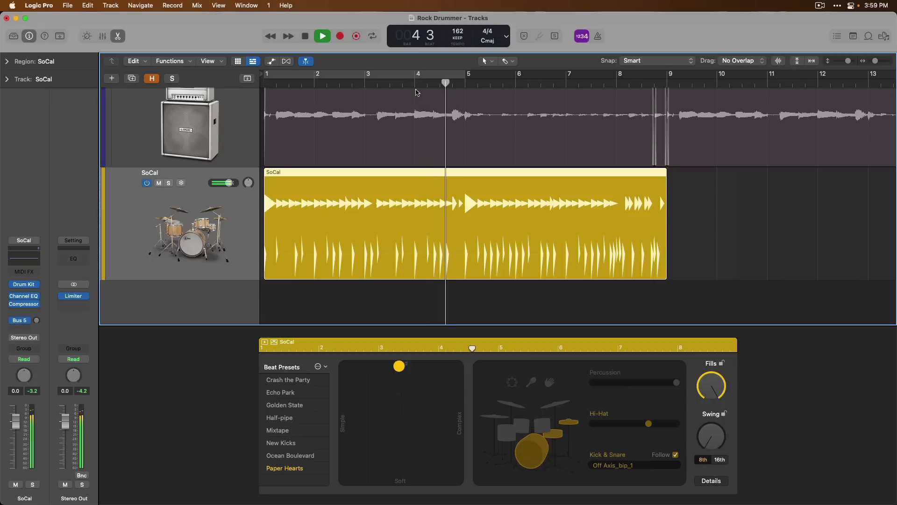
key(space)
Regenerate the fills once more at maximum, audition them from bar 4, and lock the Fills setting
drag(713, 381, 715, 376)
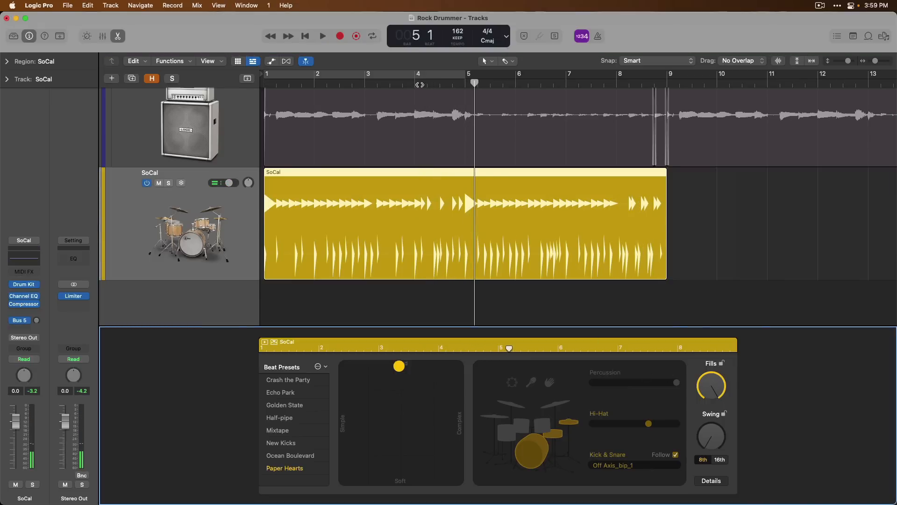
click(413, 84)
key(space)
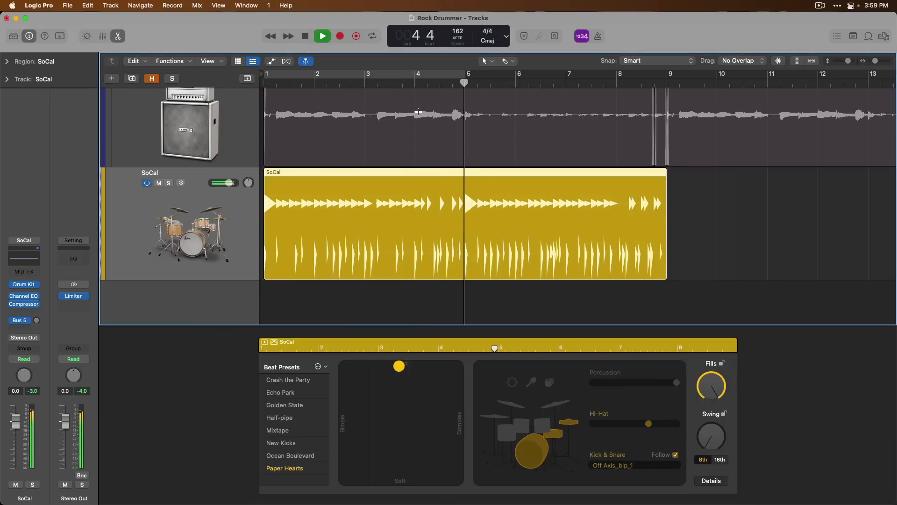
key(space)
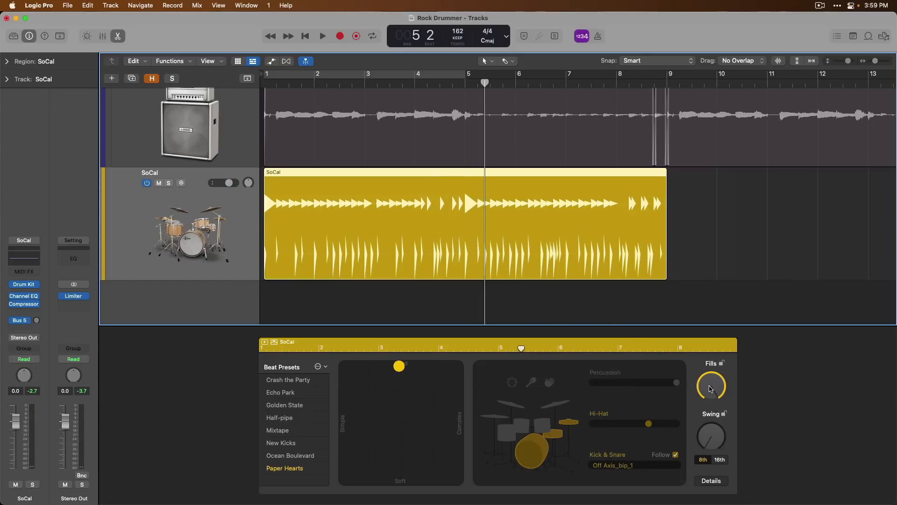
click(722, 364)
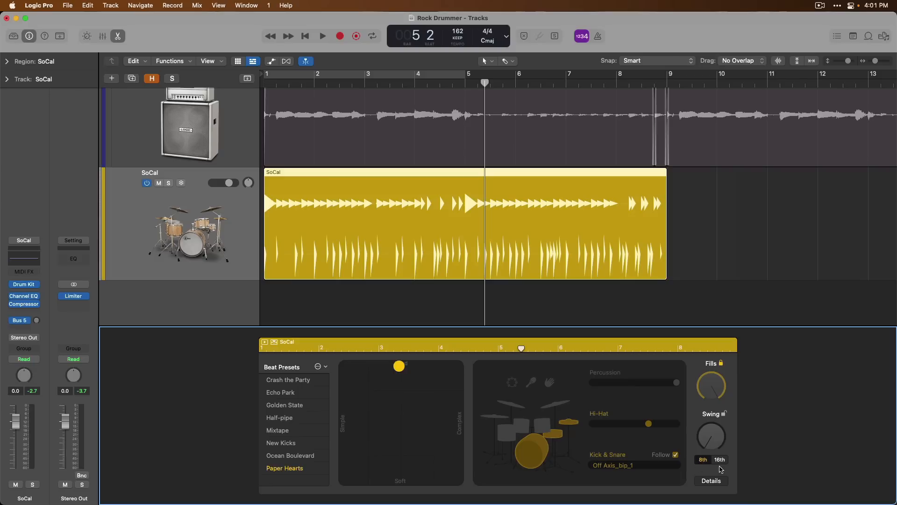
Play from bar 1, raise the swing to 70%, and switch it from 8th-note to 16th-note swing
key(Return)
key(space)
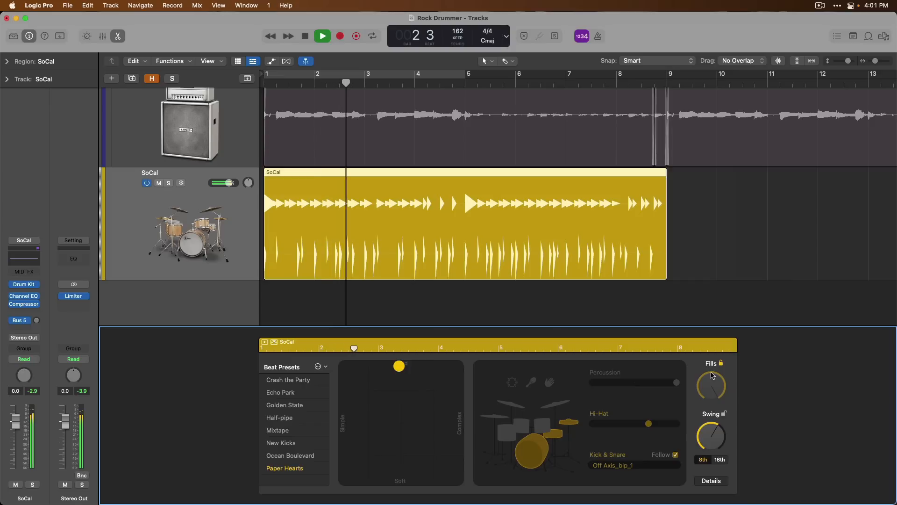
mouse_move(714, 432)
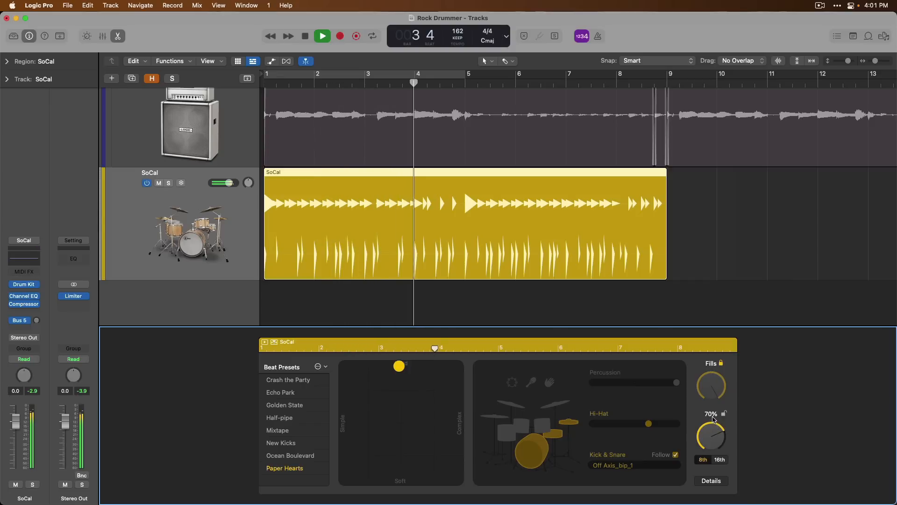
click(717, 459)
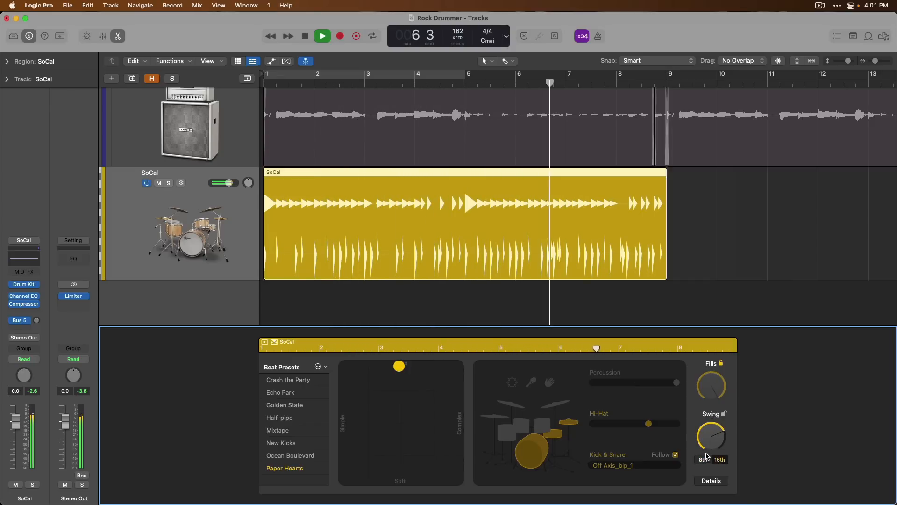
Switch the swing back to 8th notes, stop playback, and lower the swing to minimum
drag(710, 436, 701, 497)
key(space)
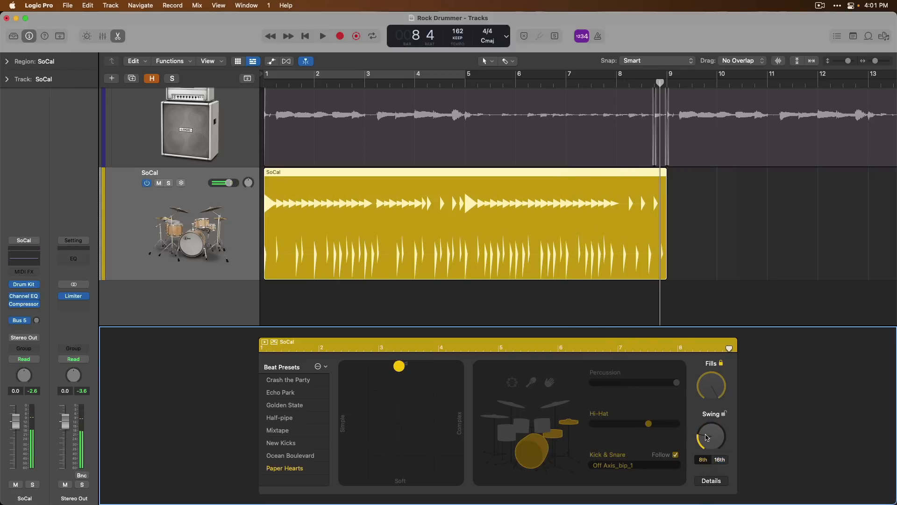
drag(706, 437, 709, 462)
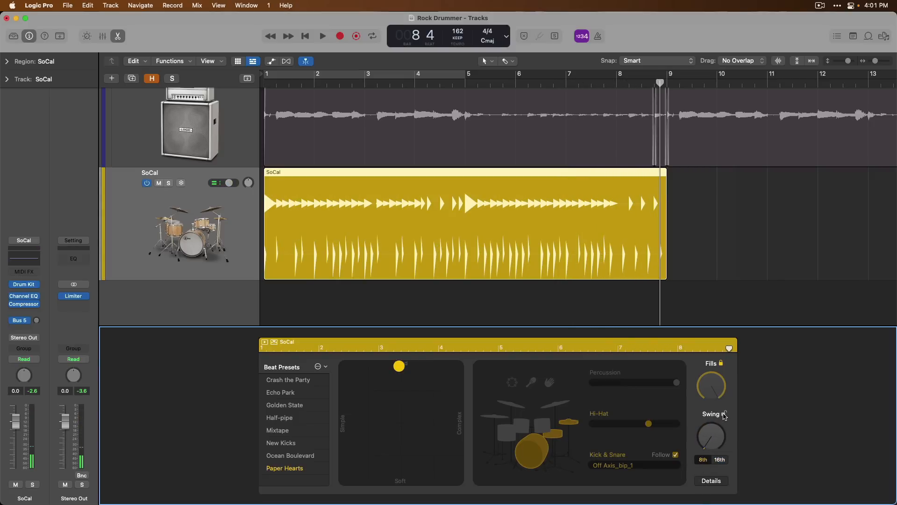
drag(714, 433, 713, 441)
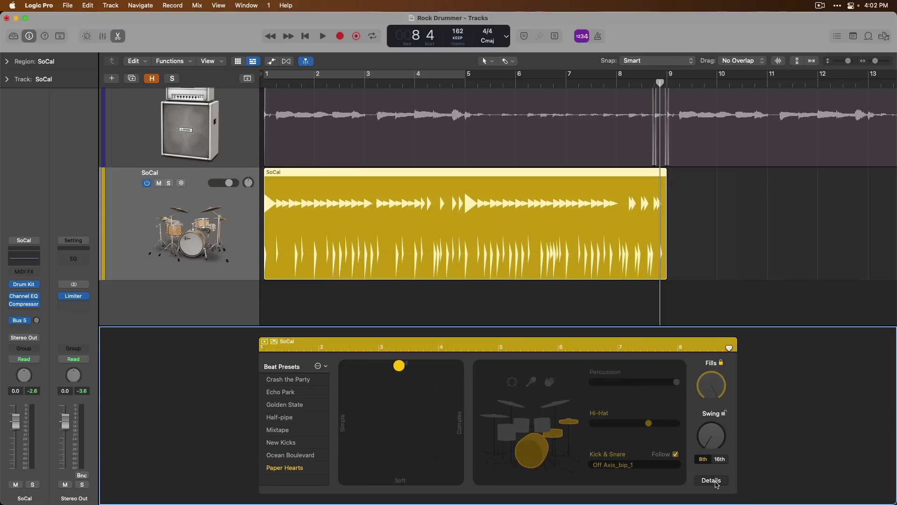
Show the drummer's detail settings, play from bar 1, and turn Feel fully toward Pull
click(710, 480)
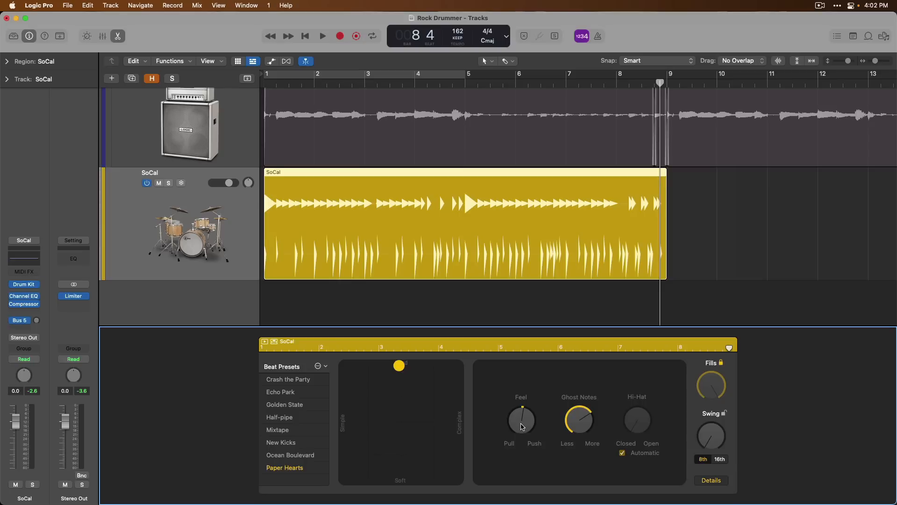
key(Return)
key(space)
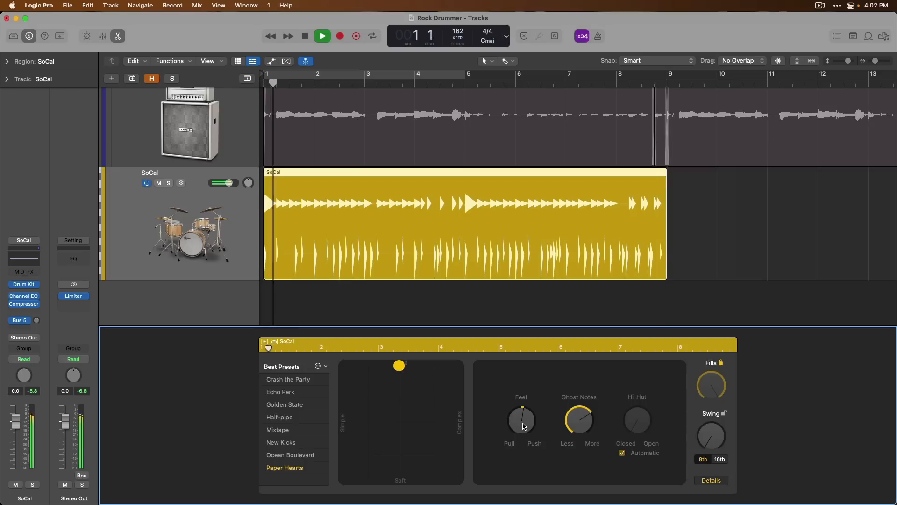
drag(522, 426, 511, 503)
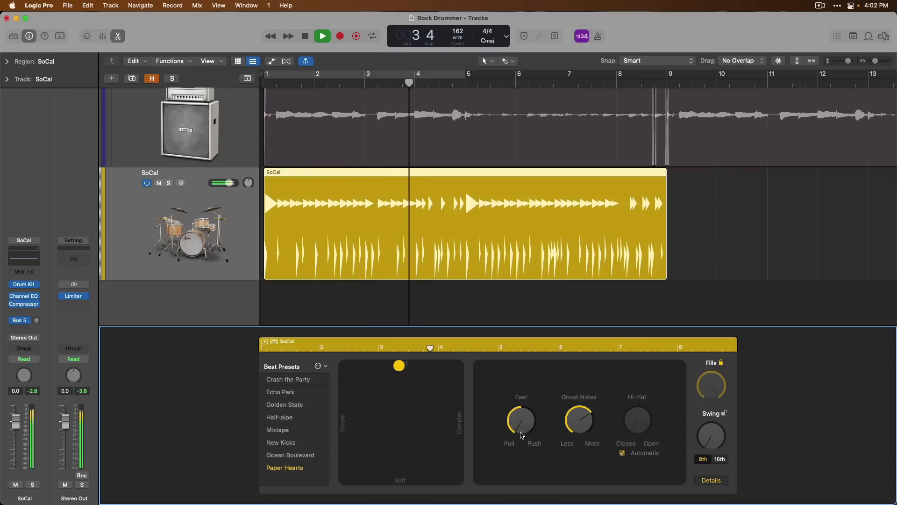
Turn Feel fully toward Push, stop playback, and reset Feel to its centered default
drag(522, 437, 522, 289)
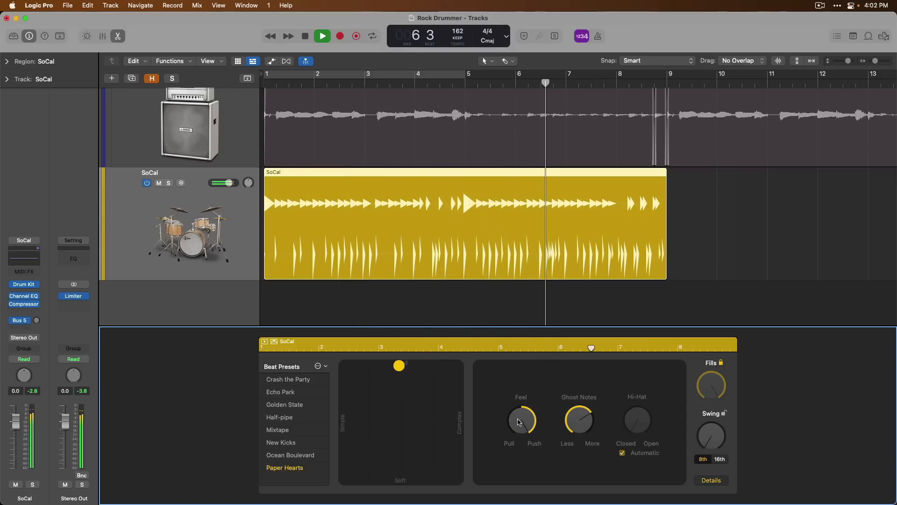
key(space)
alt+click(523, 417)
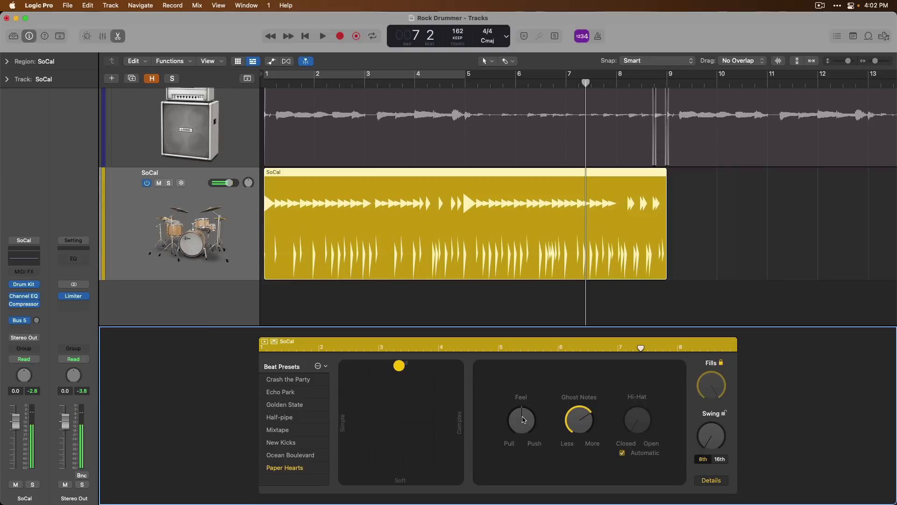
Unlock and lower Fills to about a third, and audition the beat with Ghost Notes at minimum and at maximum
click(721, 364)
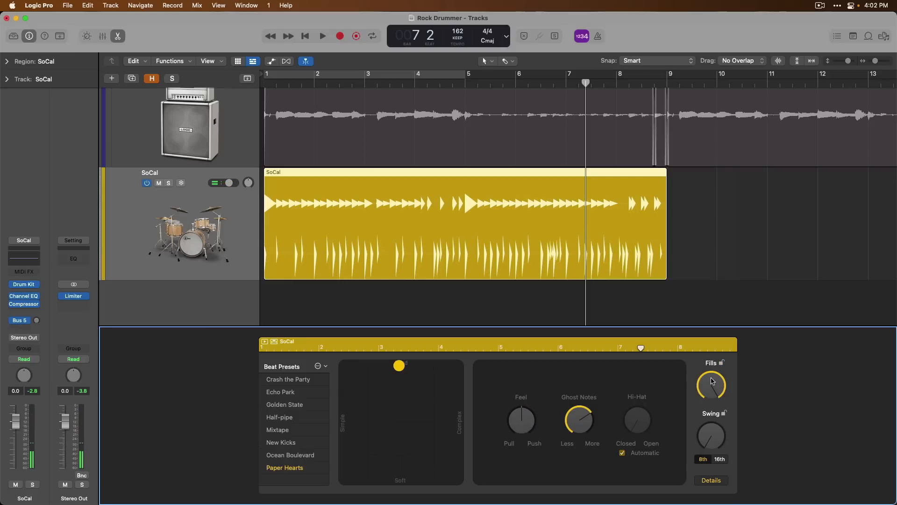
drag(713, 380, 709, 454)
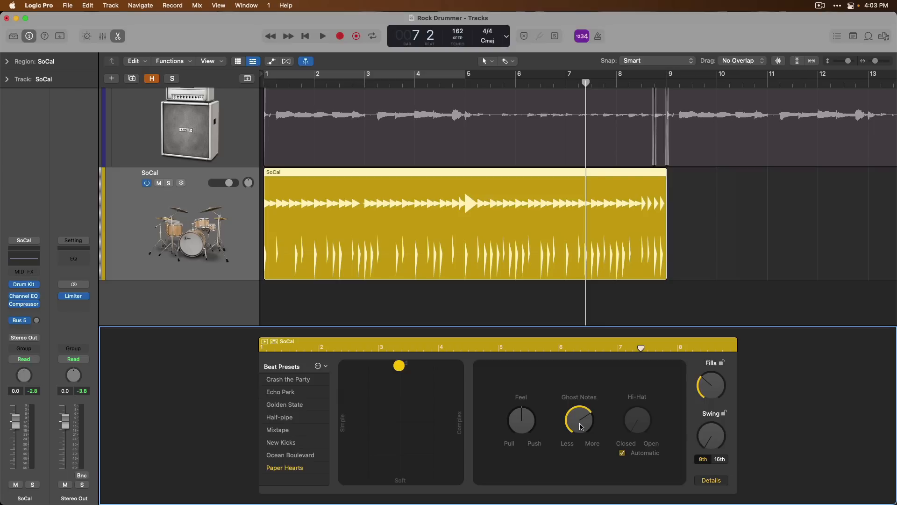
drag(580, 426, 579, 427)
key(space)
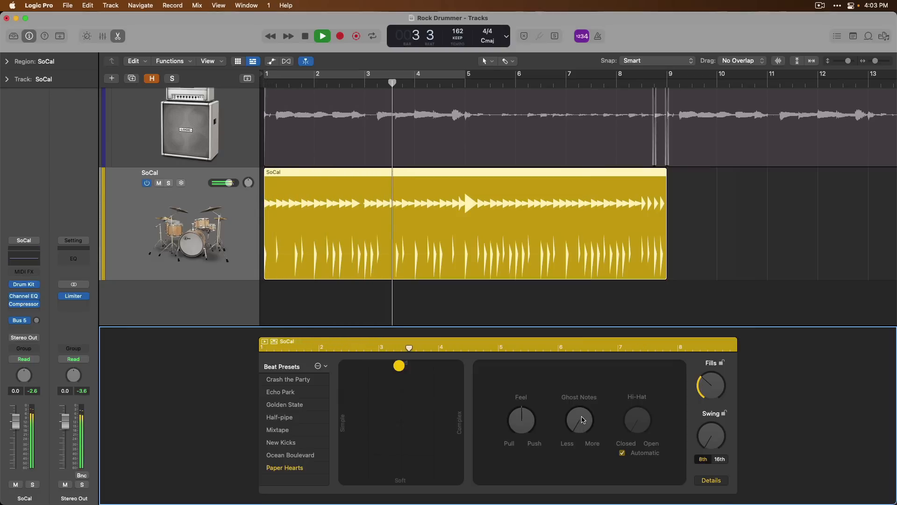
drag(583, 421, 586, 418)
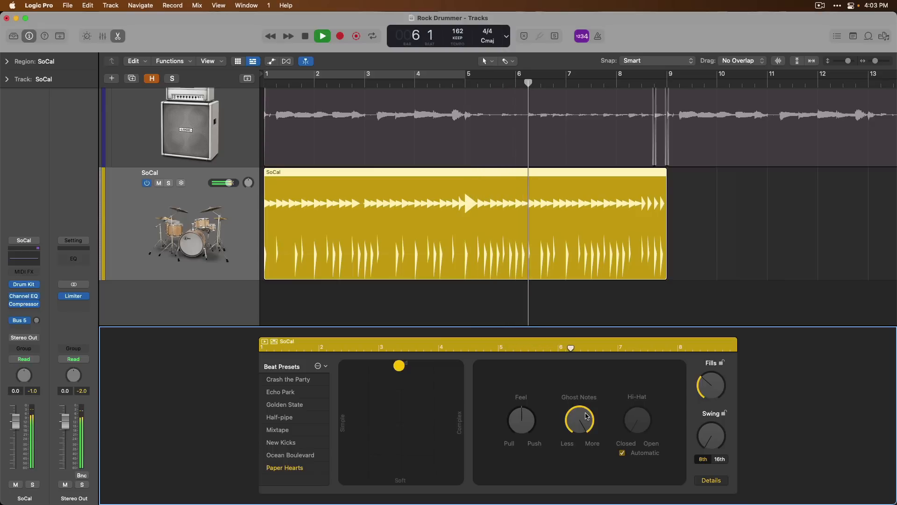
key(space)
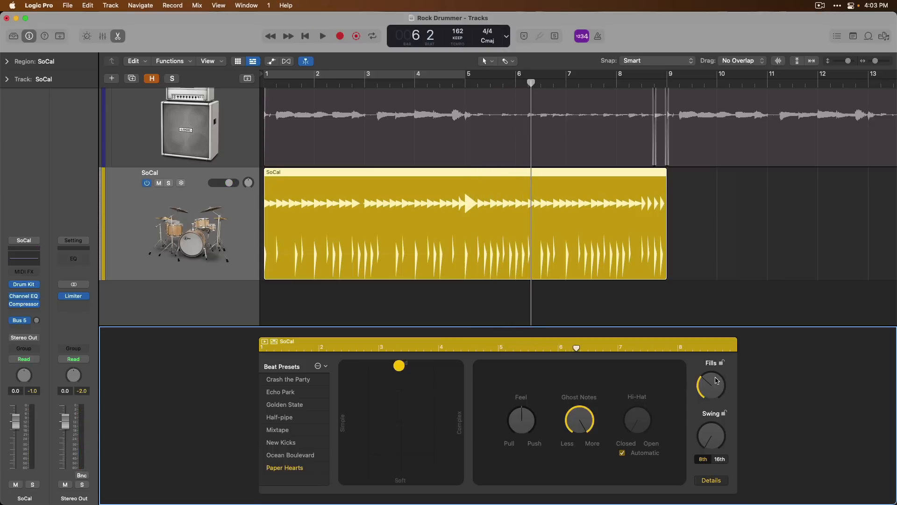
Try Fills at maximum, and lower both Ghost Notes and Fills to minimum
drag(718, 381, 717, 374)
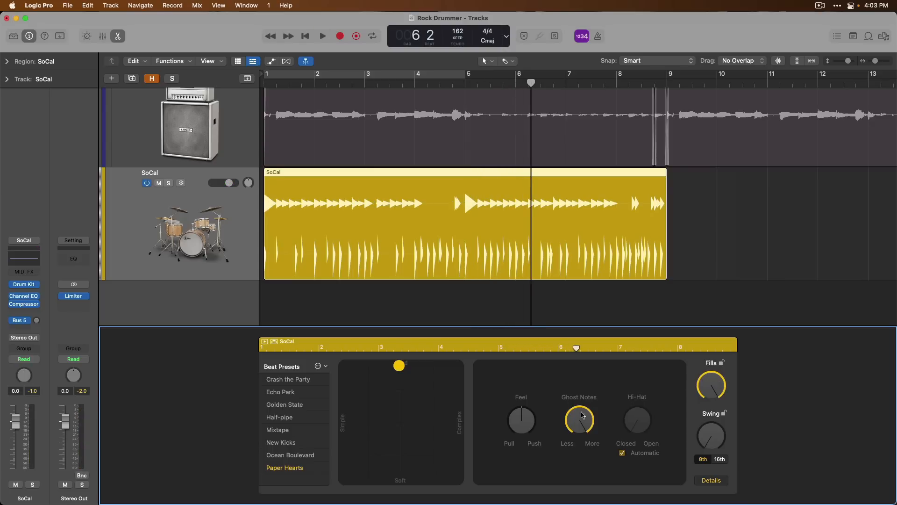
drag(582, 414, 580, 419)
drag(571, 412, 572, 413)
drag(702, 381, 702, 386)
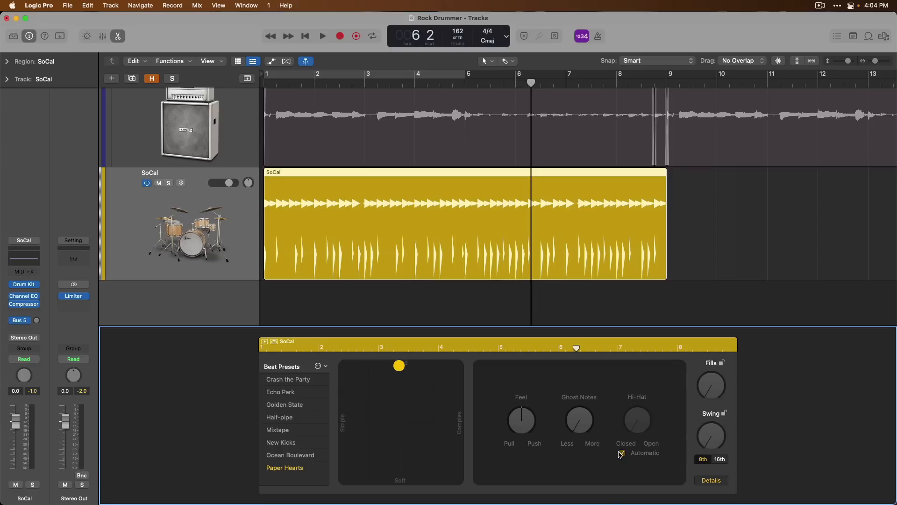
Turn off automatic Hi-Hat, play from bar 1 with it fully open, and bring it back to about halfway between Closed and Open
click(622, 453)
key(Return)
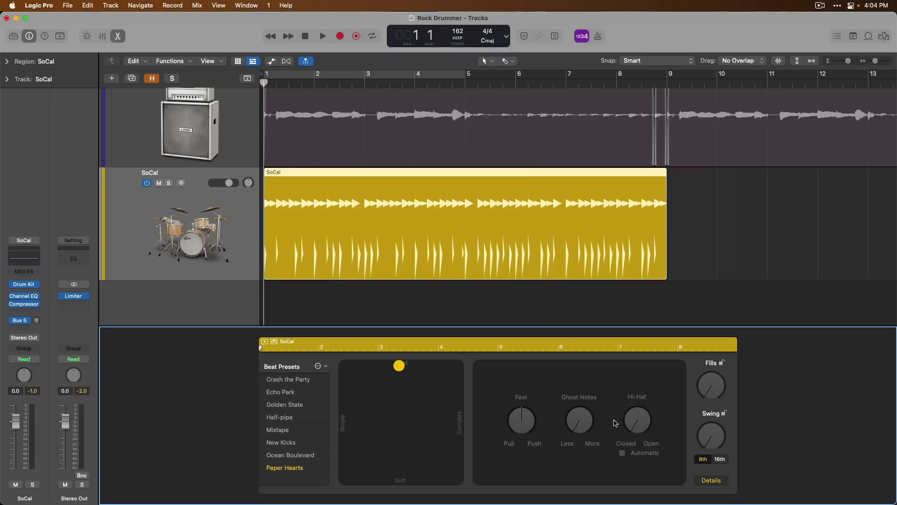
key(space)
drag(631, 420, 632, 419)
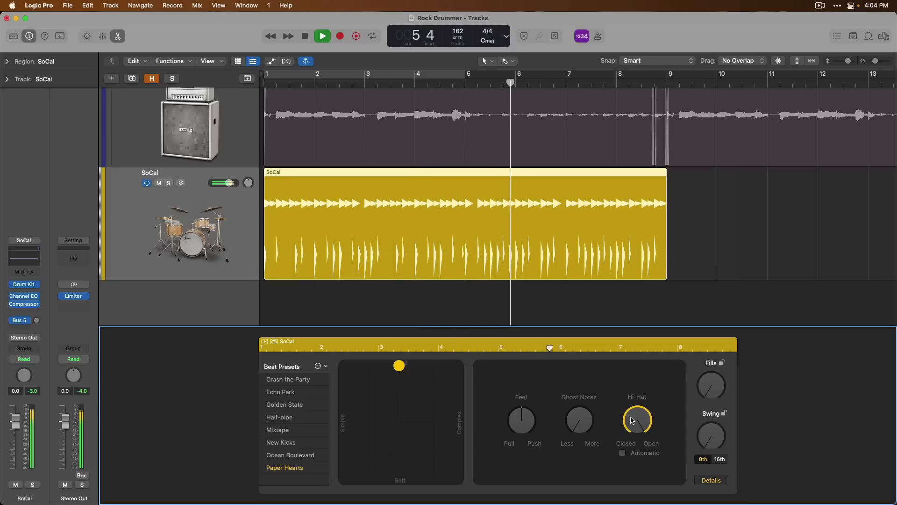
drag(632, 420, 632, 421)
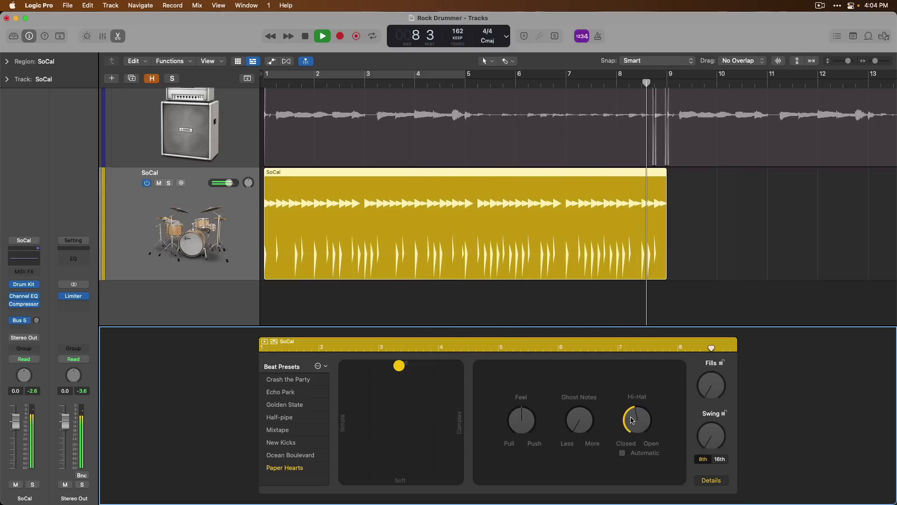
key(space)
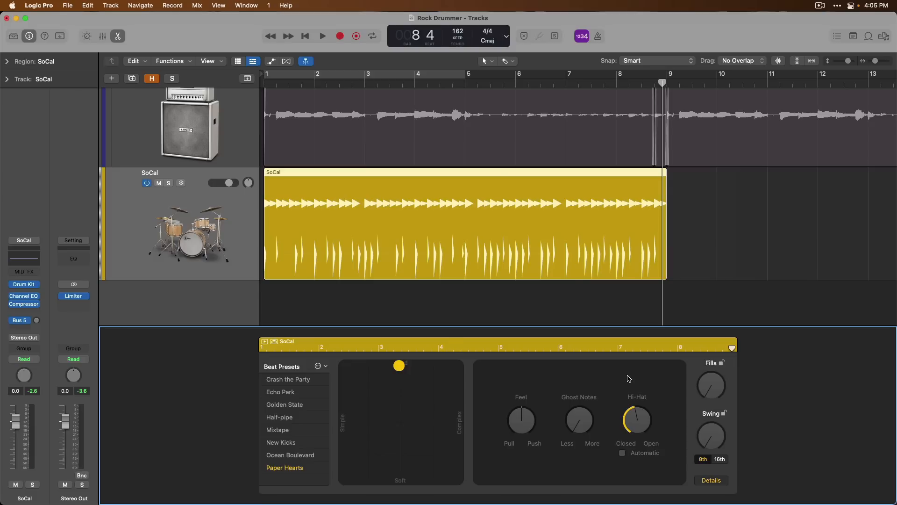
Show the Library and change the track's drummer to Retro Rock, accepting replacement of the region settings
key(y)
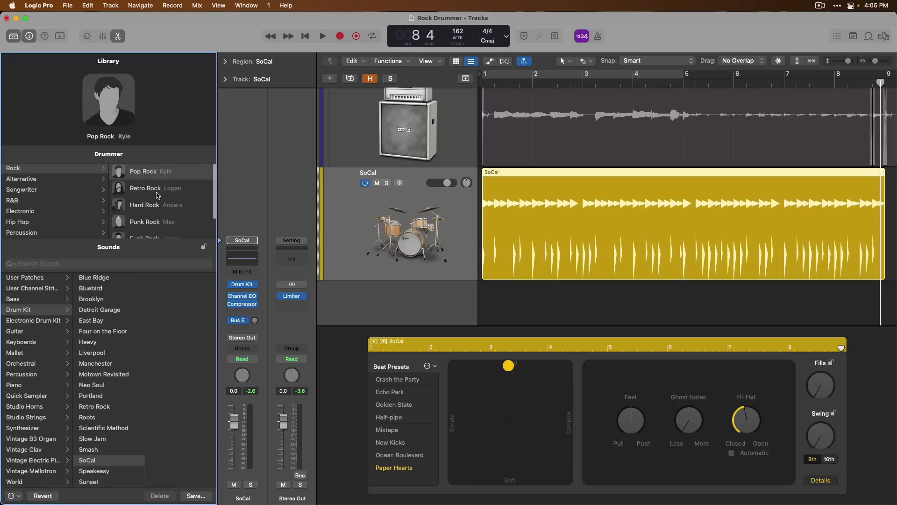
click(158, 192)
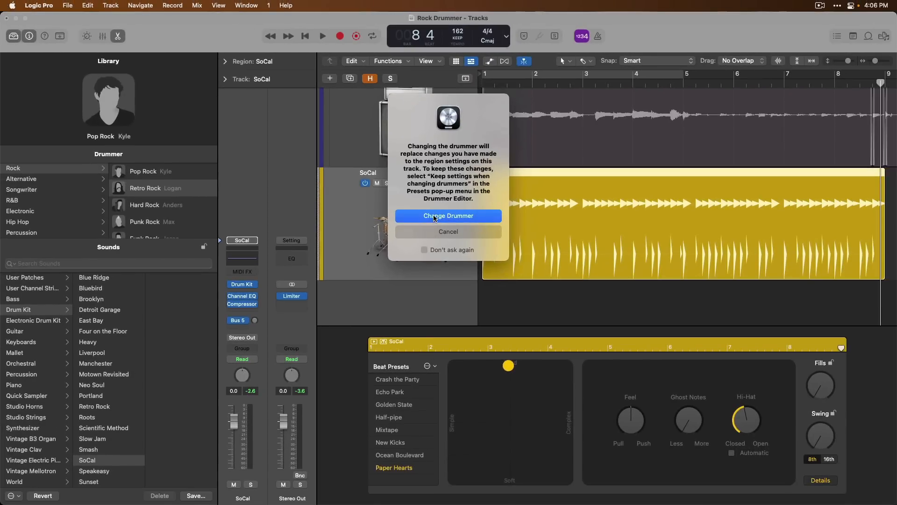
click(435, 216)
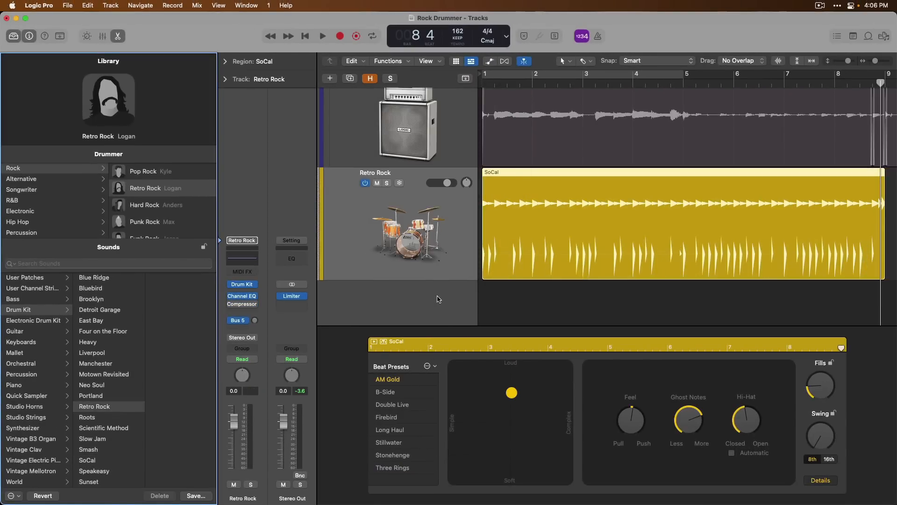
Hide the detail settings, audition the Retro Rock drummer, and turn off Follow for Kick & Snare
click(806, 482)
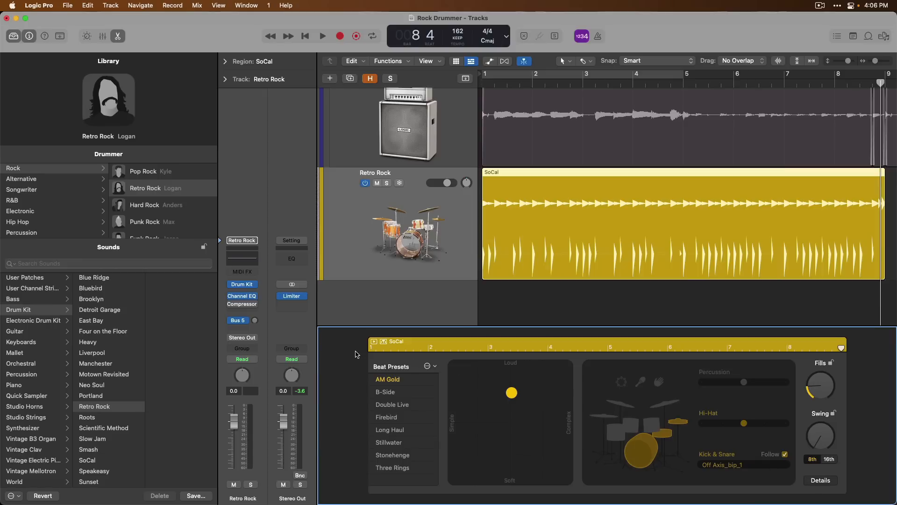
key(space)
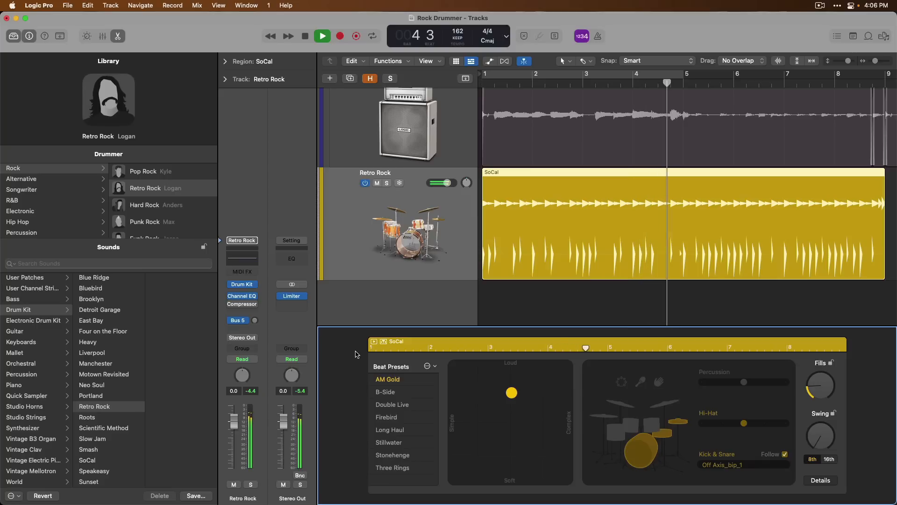
key(space)
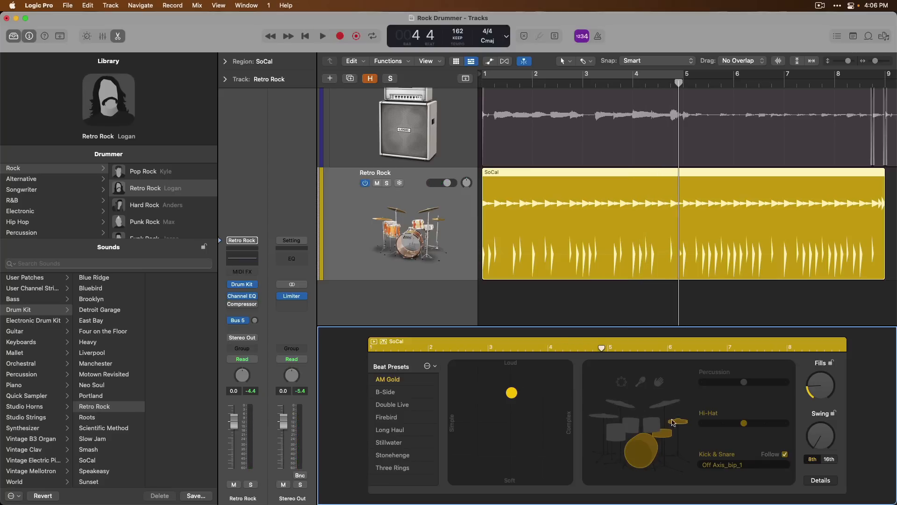
click(785, 454)
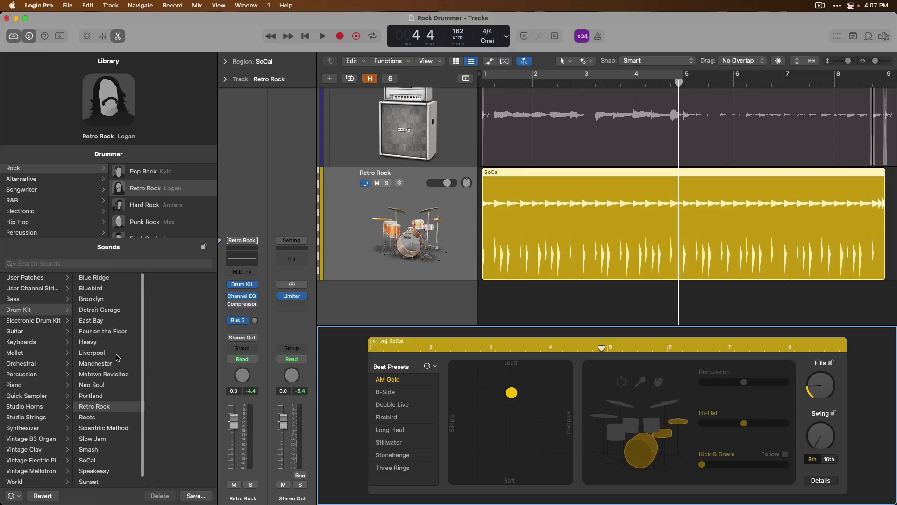
Change the drum kit to Liverpool and audition it from bar 1
scroll(117, 357, up, 1)
scroll(117, 356, down, 2)
scroll(116, 356, up, 3)
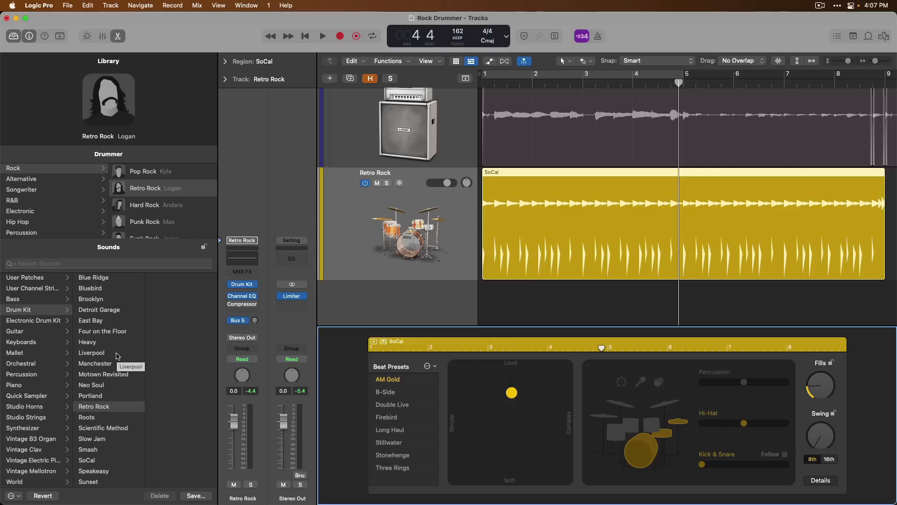
click(117, 357)
key(Return)
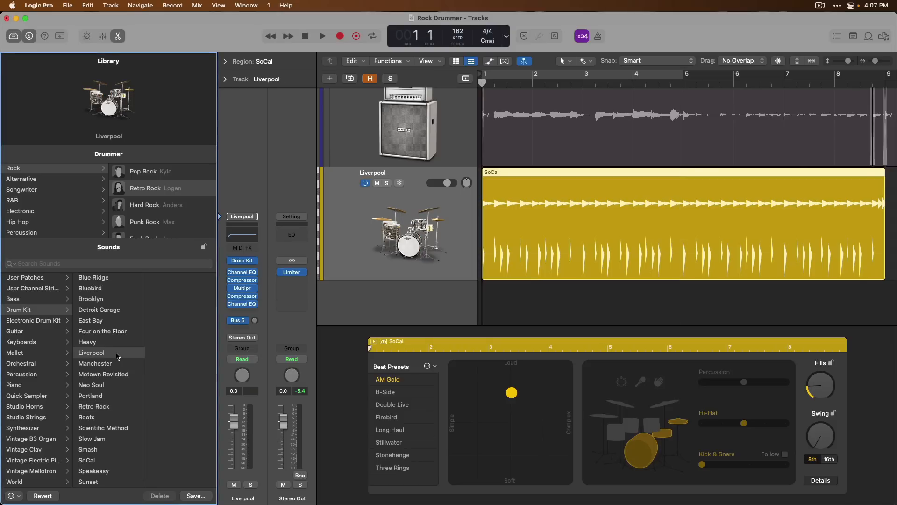
key(space)
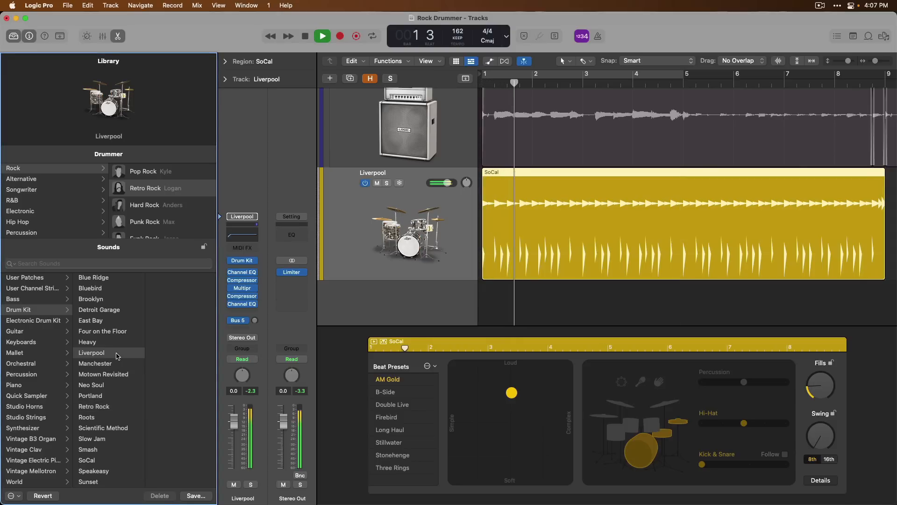
key(space)
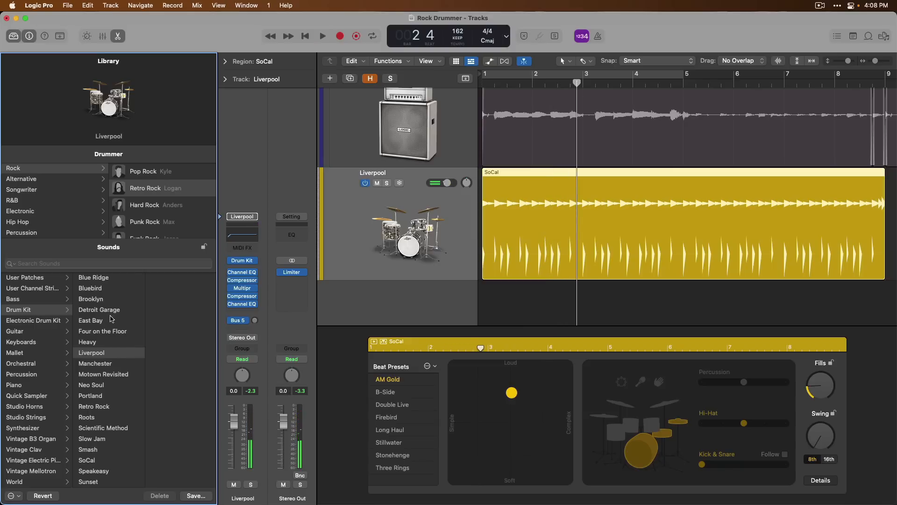
Change the drum kit to East Bay and audition it
click(111, 320)
key(space)
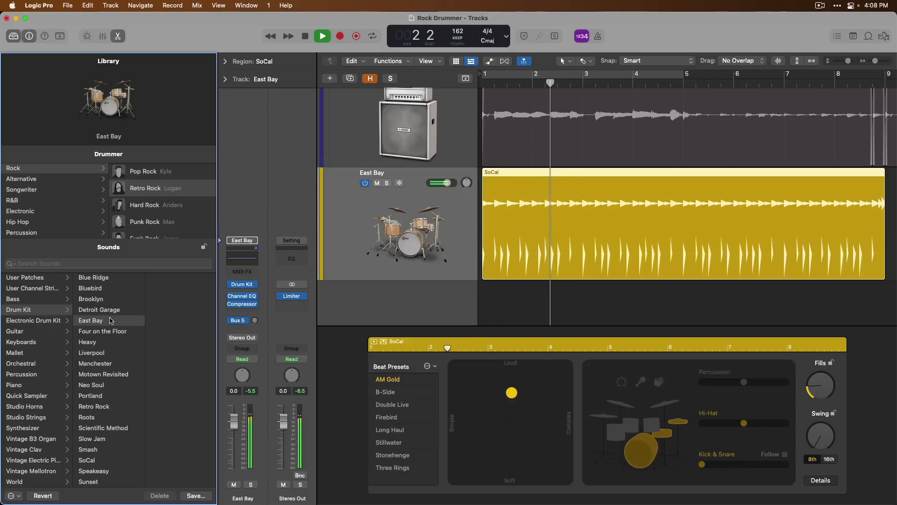
key(space)
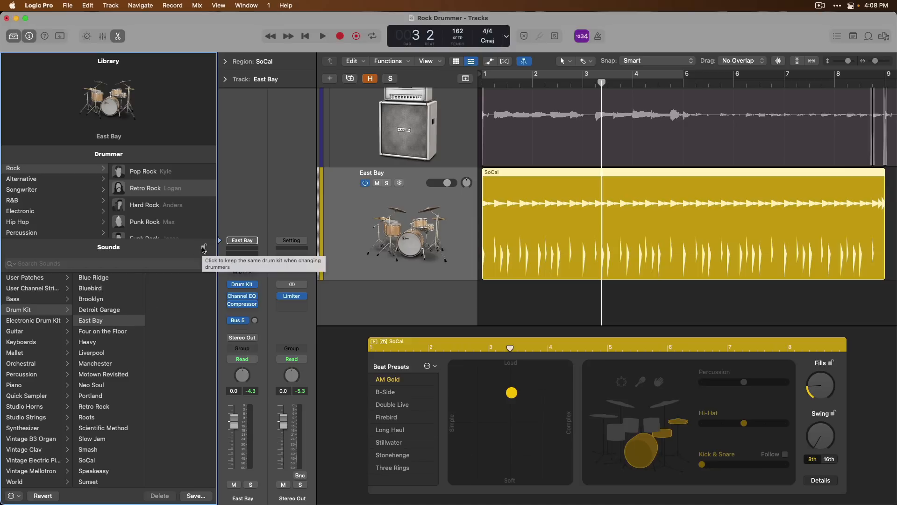
Lock the drum kit sound and change the drummer to Neo Soul from the R&B category, accepting replacement of the region settings
click(204, 248)
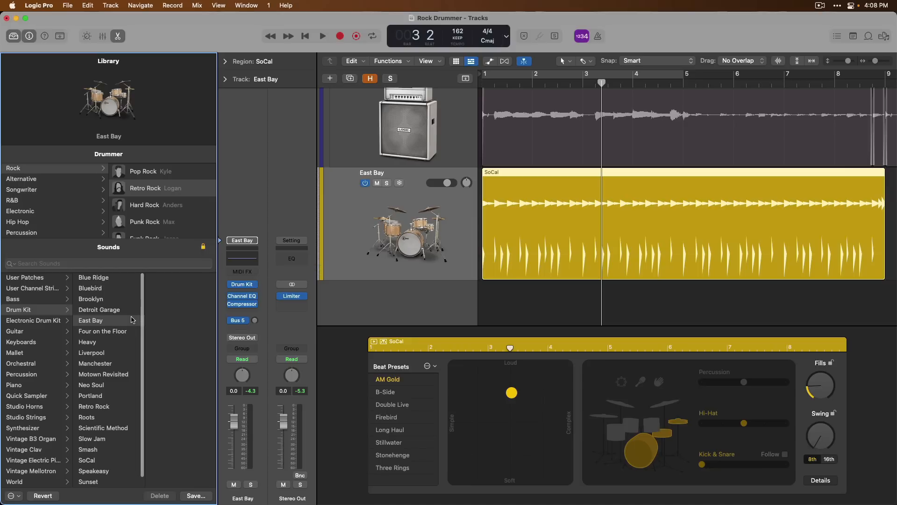
scroll(157, 212, down, 2)
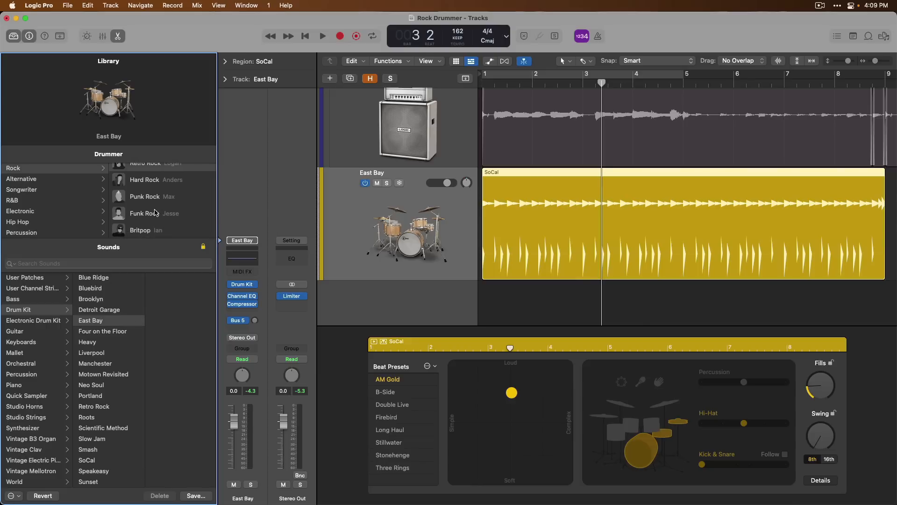
click(100, 202)
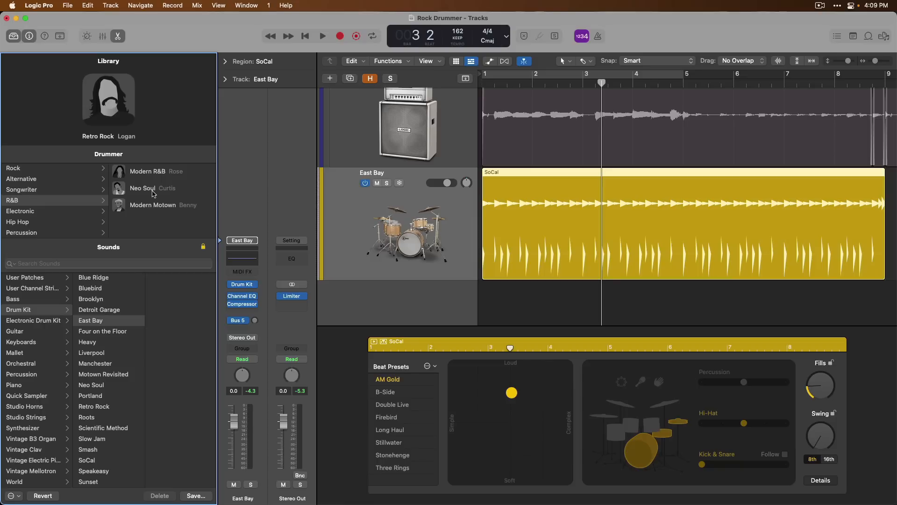
click(154, 192)
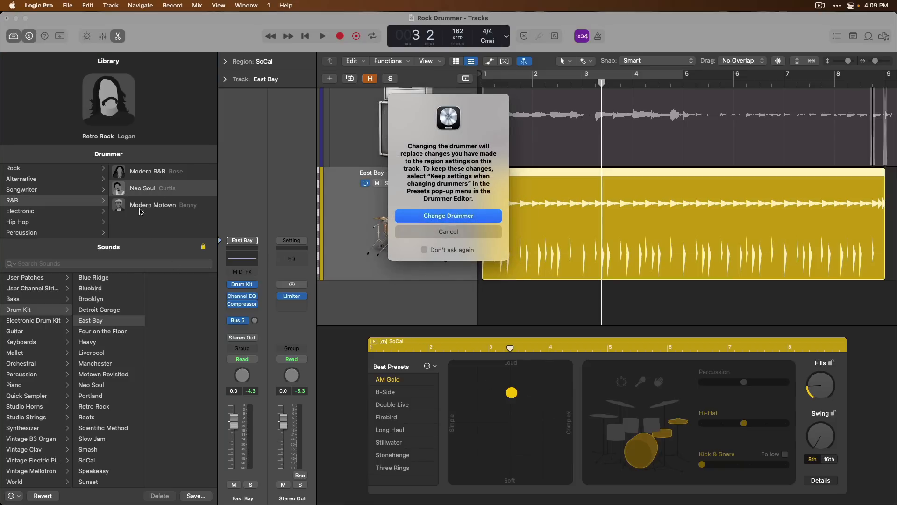
click(438, 223)
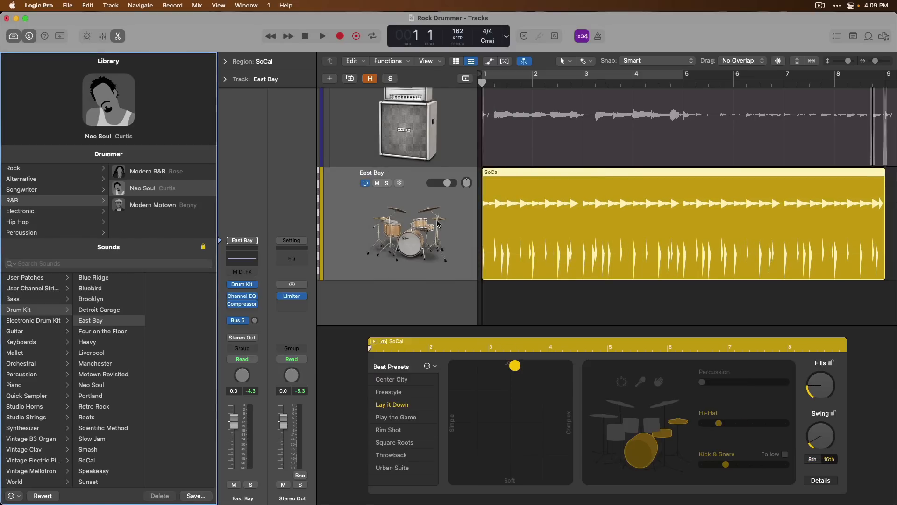
Play the Neo Soul drummer's part, switch the drum kit to Heavy during playback, and stop
key(space)
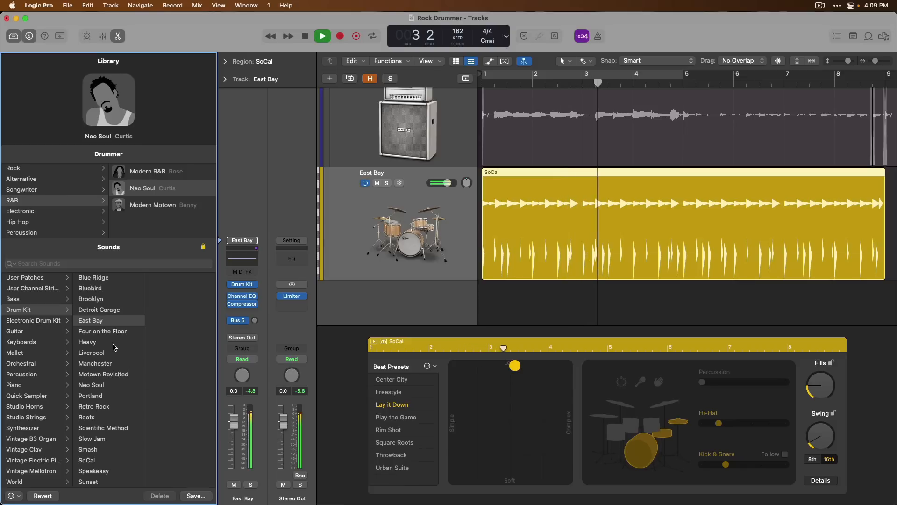
click(112, 344)
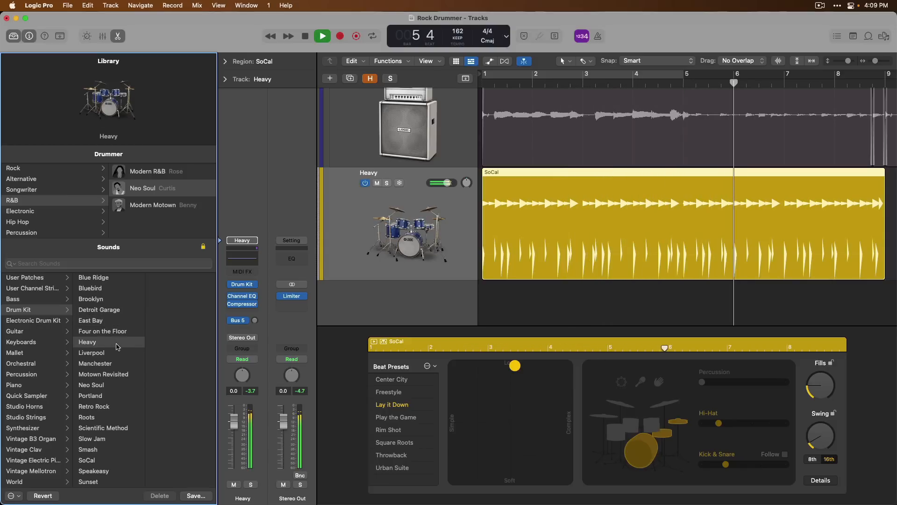
key(space)
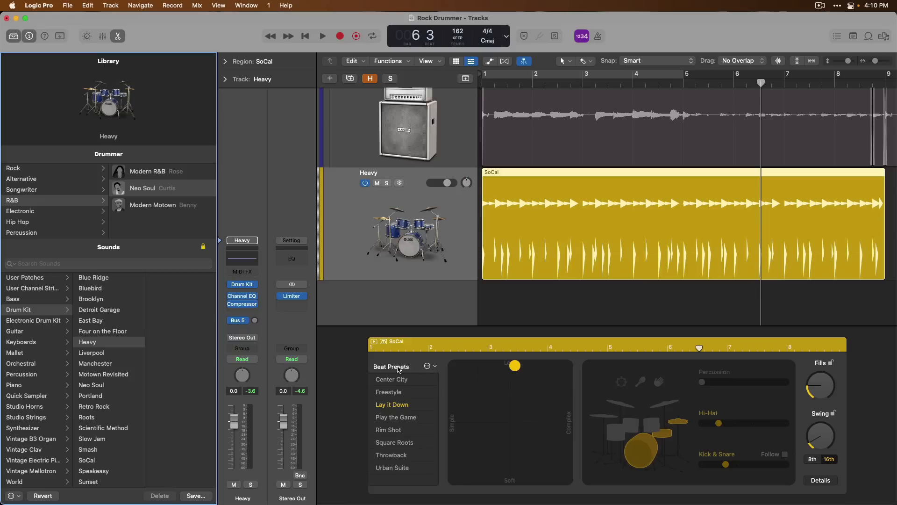
Keep region settings when changing drummers, and switch the drummer to Tech House from the Electronic category
click(427, 367)
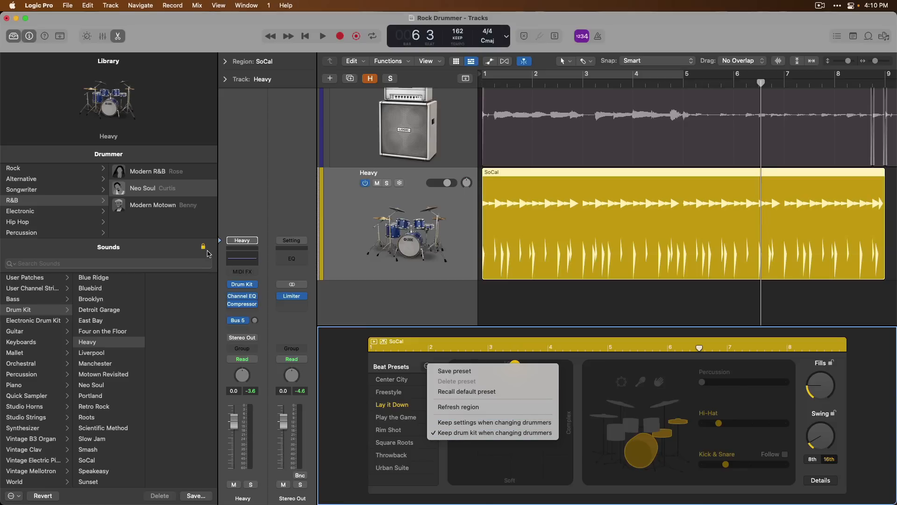
click(453, 423)
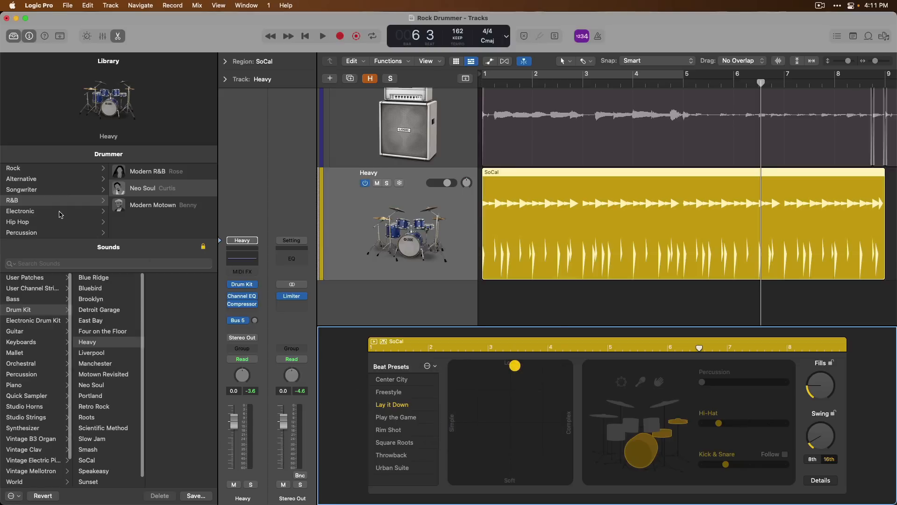
click(59, 213)
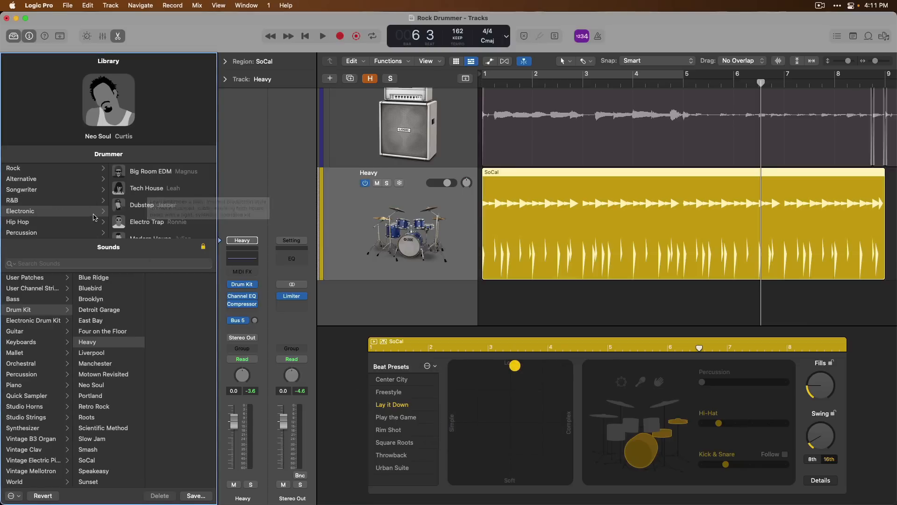
click(156, 189)
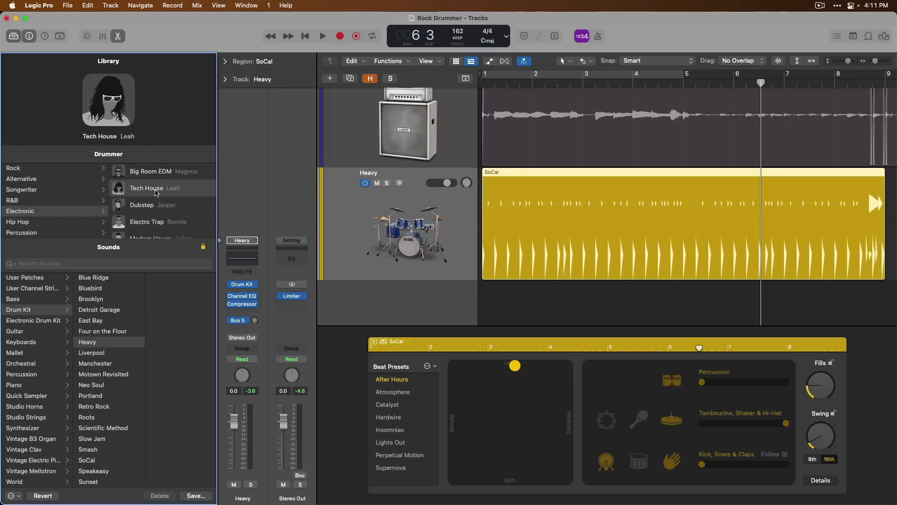
Play from bar 1, turn Fills and Swing down to minimum, set the beat to simple and loud, and stop
key(Return)
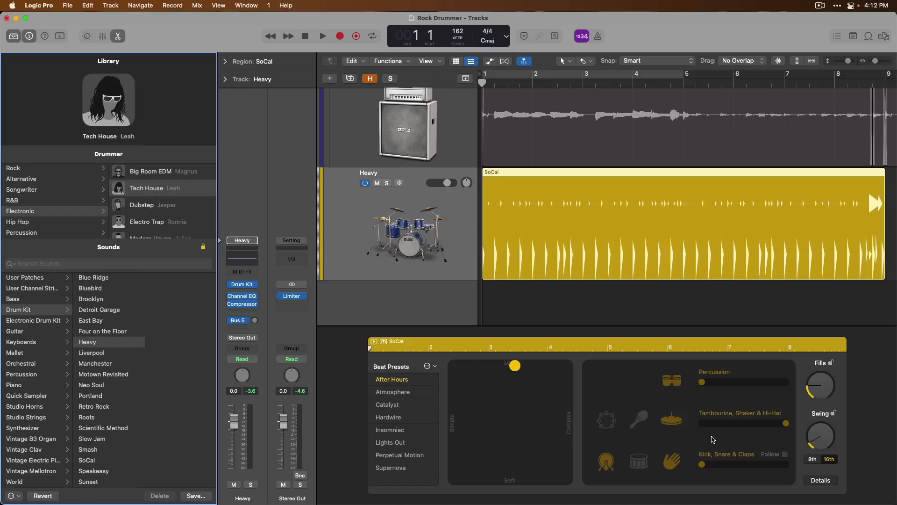
key(space)
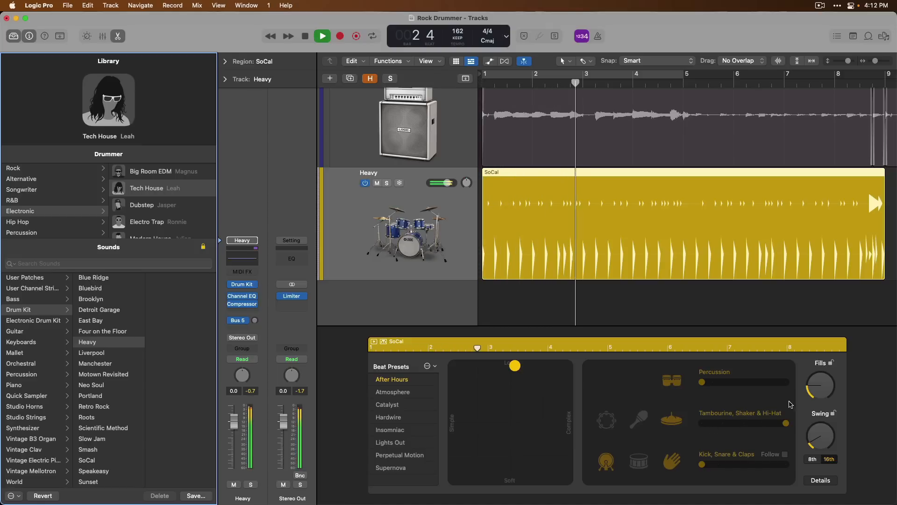
click(818, 450)
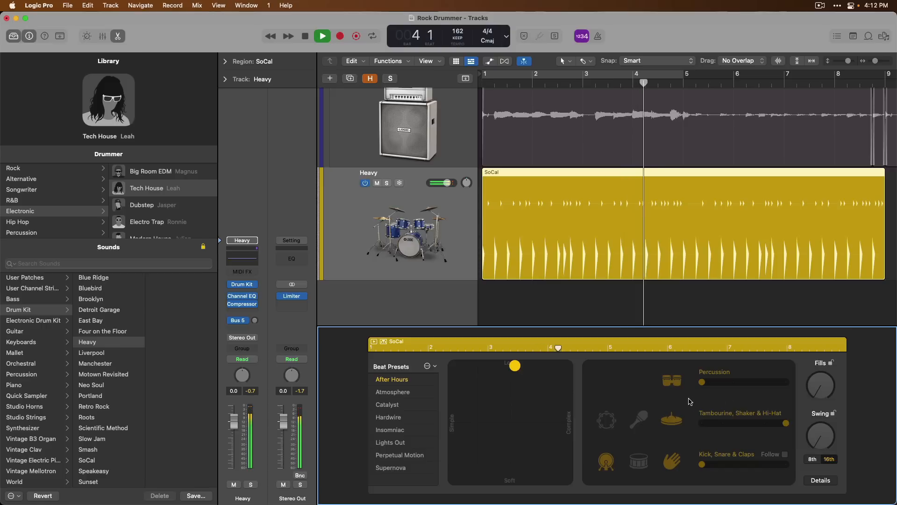
click(464, 366)
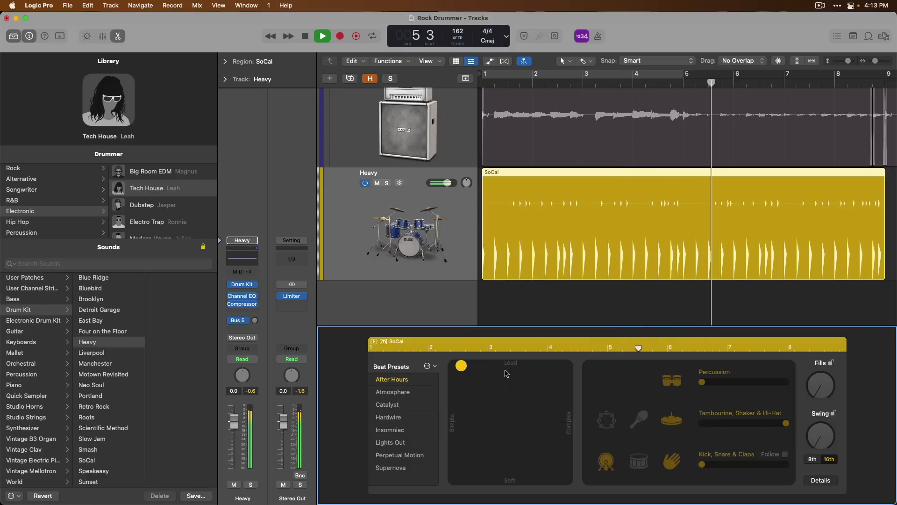
key(space)
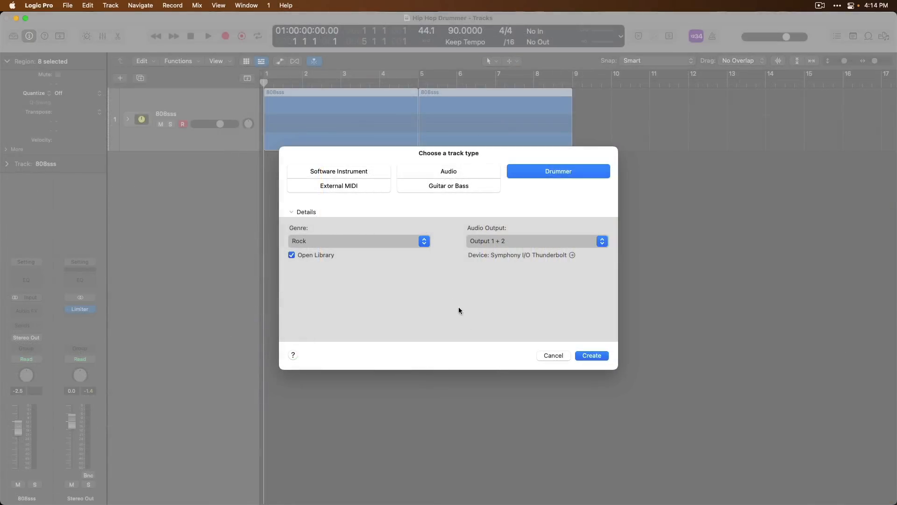
Create a Drummer track with the Hip Hop genre in the Hip Hop Drummer project
click(425, 241)
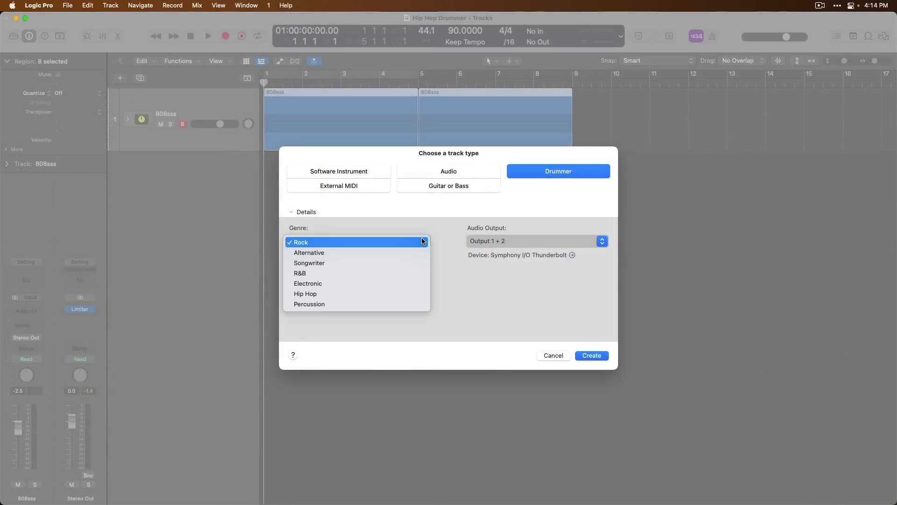
click(418, 293)
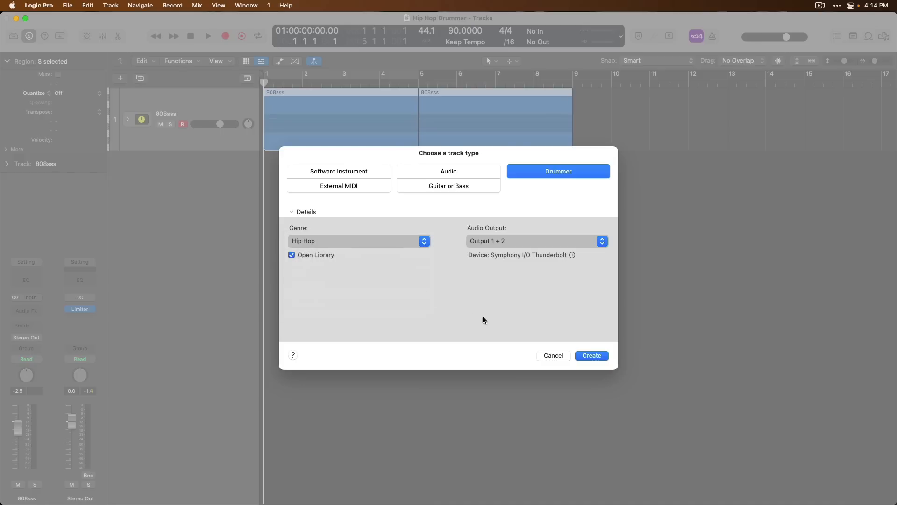
click(582, 356)
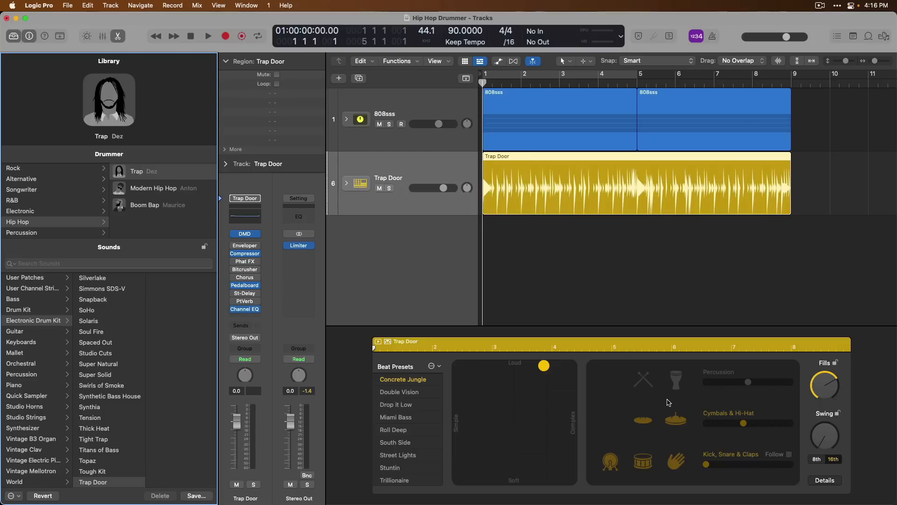
During playback, make the Trap Door region simpler and loud, reduce its fills, and mute the cymbals and claps
key(space)
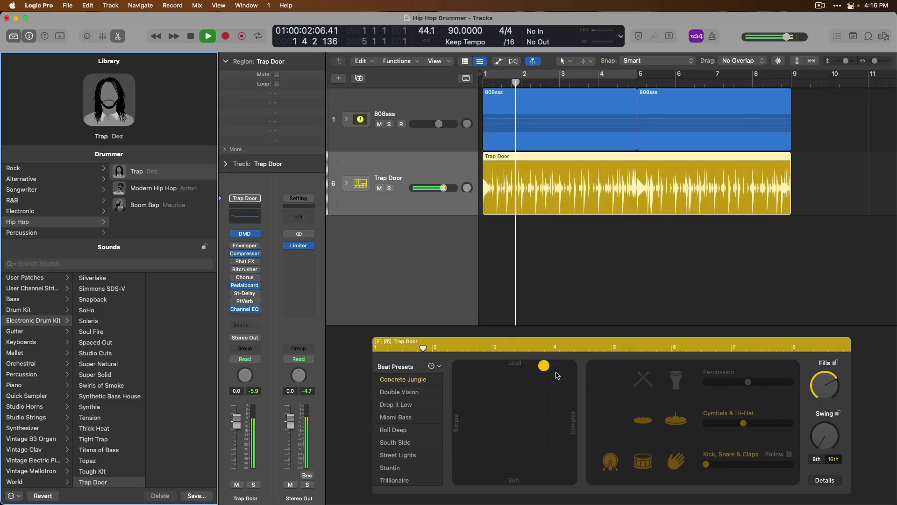
click(473, 368)
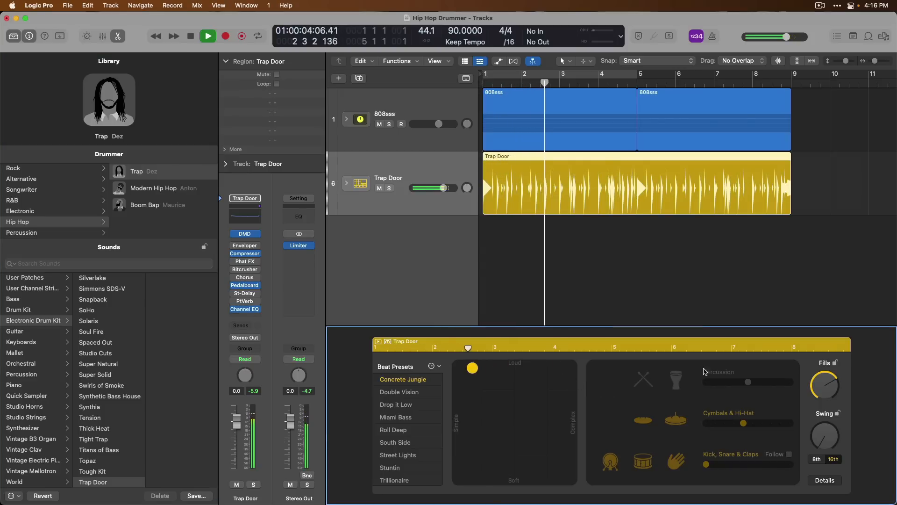
drag(820, 384, 811, 451)
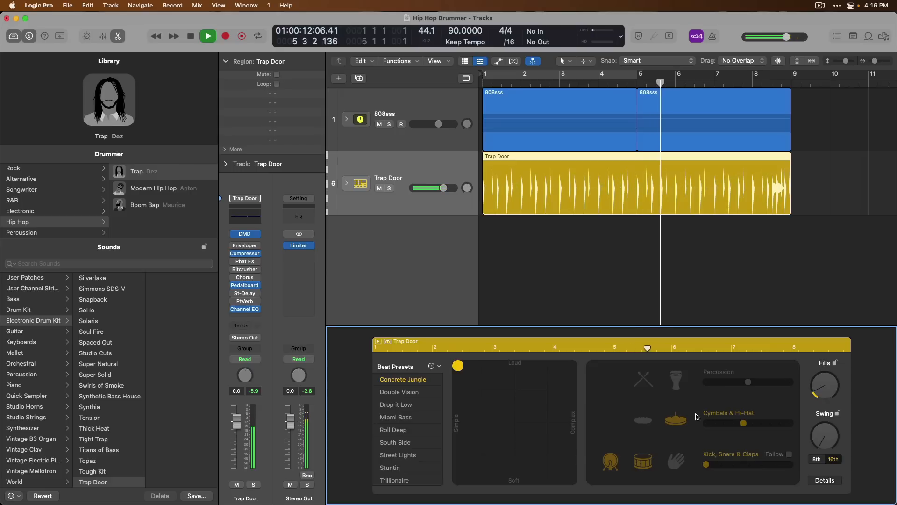
Set the Cymbals & Hi-Hat pattern to 3, raise the beat's complexity slightly, and stop playback
click(707, 424)
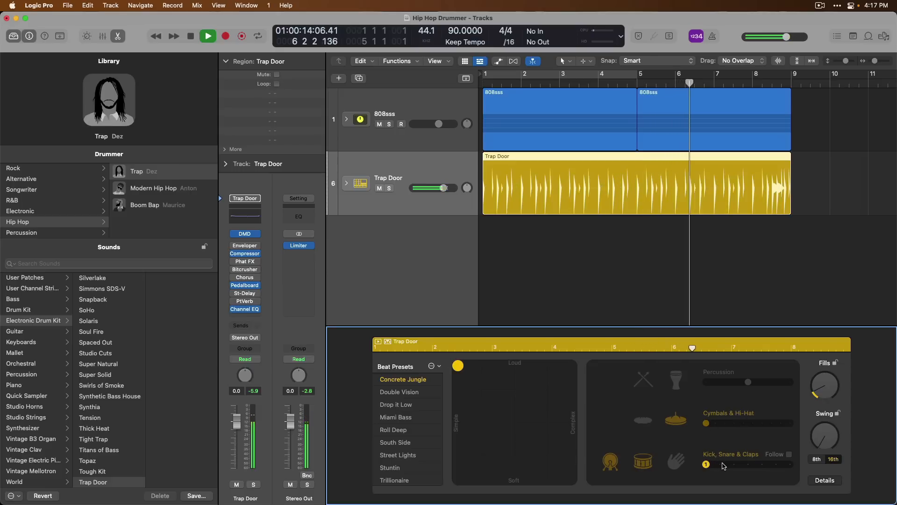
click(475, 365)
click(725, 423)
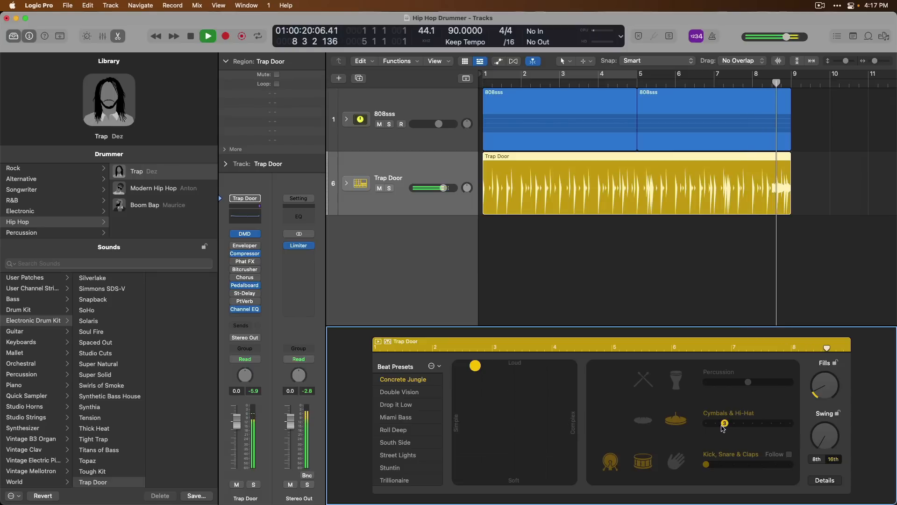
key(space)
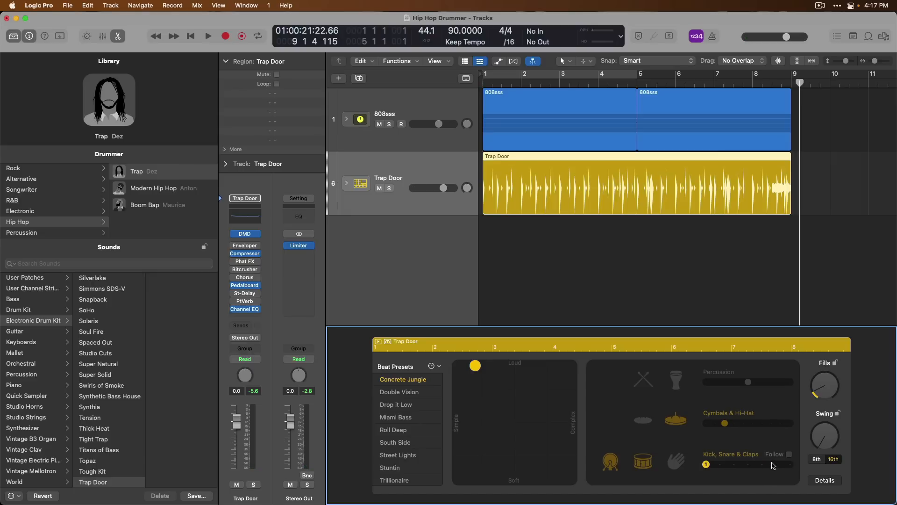
Make the Kick, Snare & Claps part follow the 808sss track
click(789, 454)
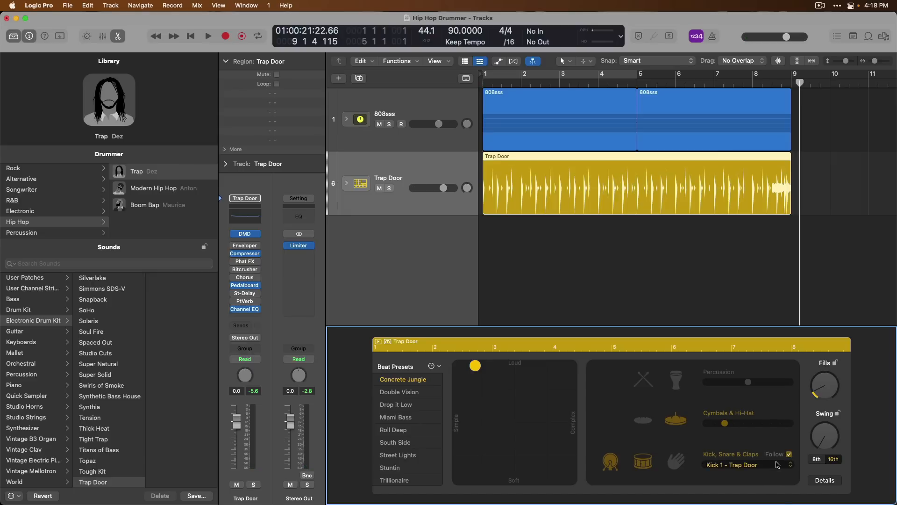
click(777, 464)
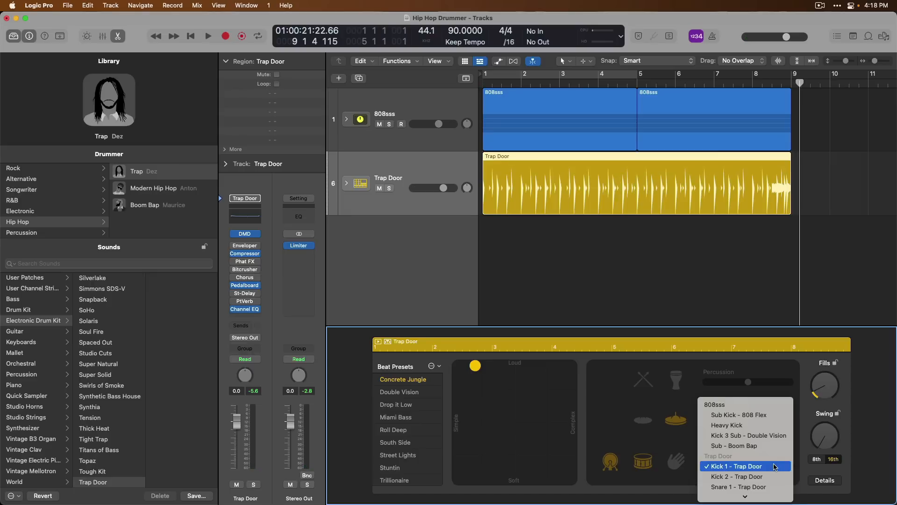
click(770, 409)
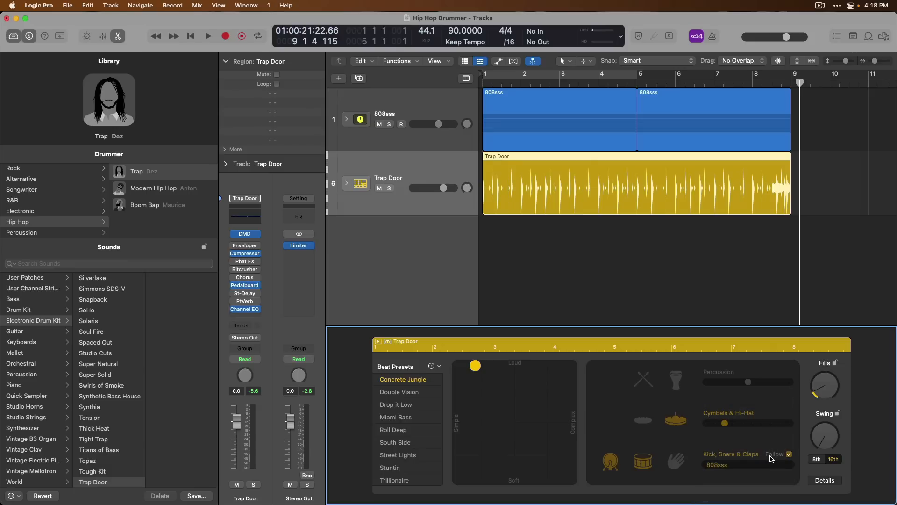
Play from bar 1, raise the Cymbals & Hi-Hat pattern to 6, and stop
key(Return)
key(space)
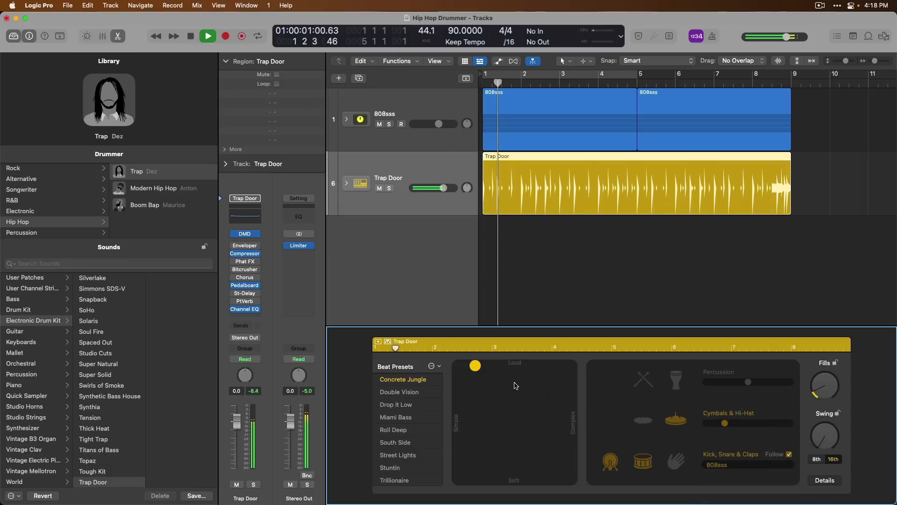
drag(726, 423, 735, 423)
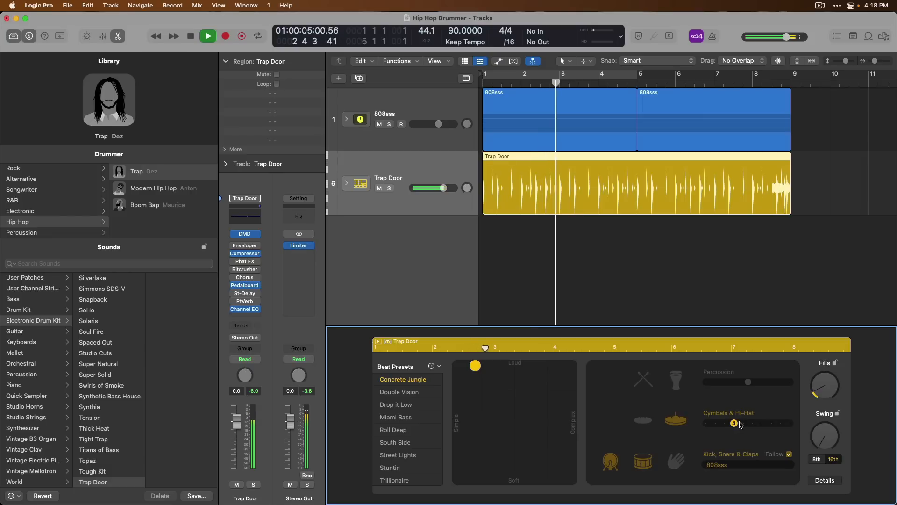
drag(741, 425, 760, 425)
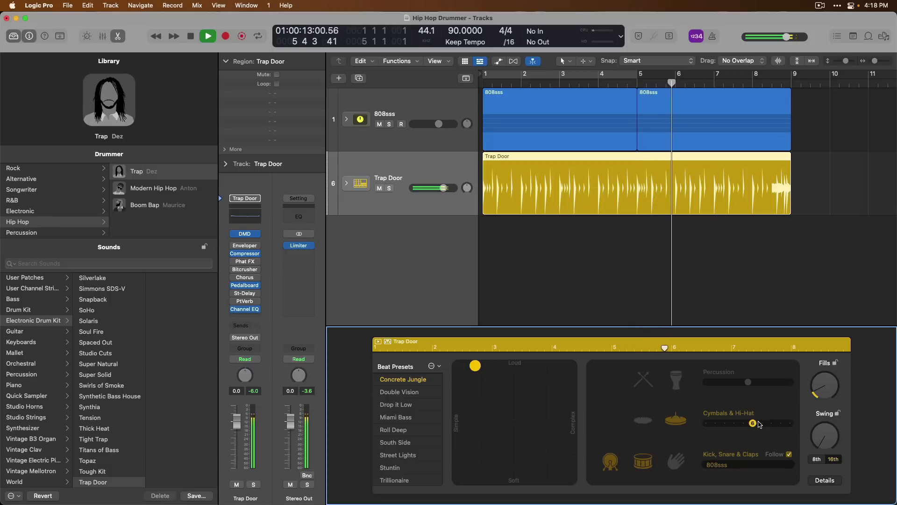
key(space)
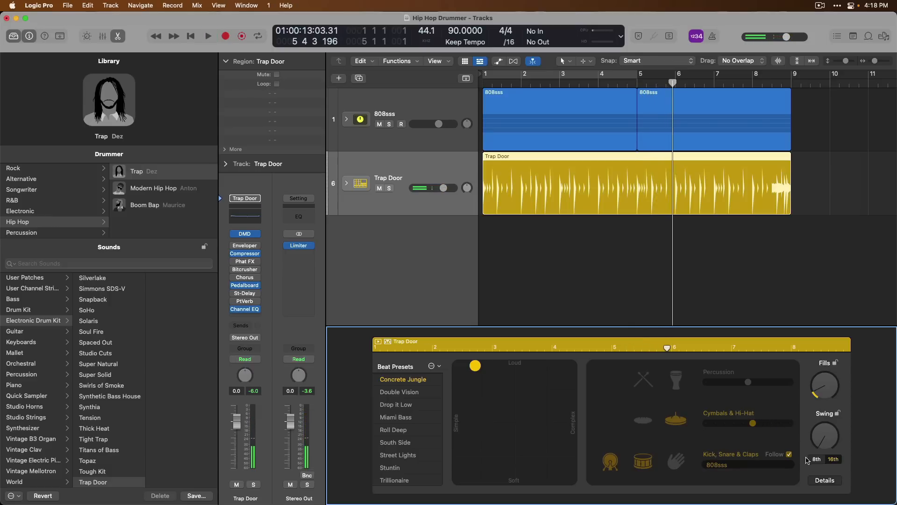
Show the region's detail settings and try switching the claps, cymbal, hand drum and sticks on and off
click(820, 481)
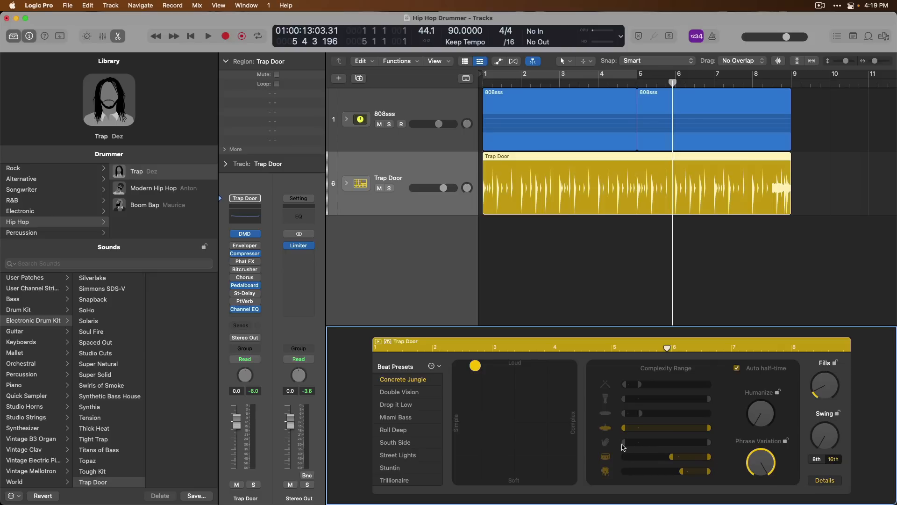
click(605, 442)
click(606, 443)
click(605, 414)
click(605, 399)
click(605, 384)
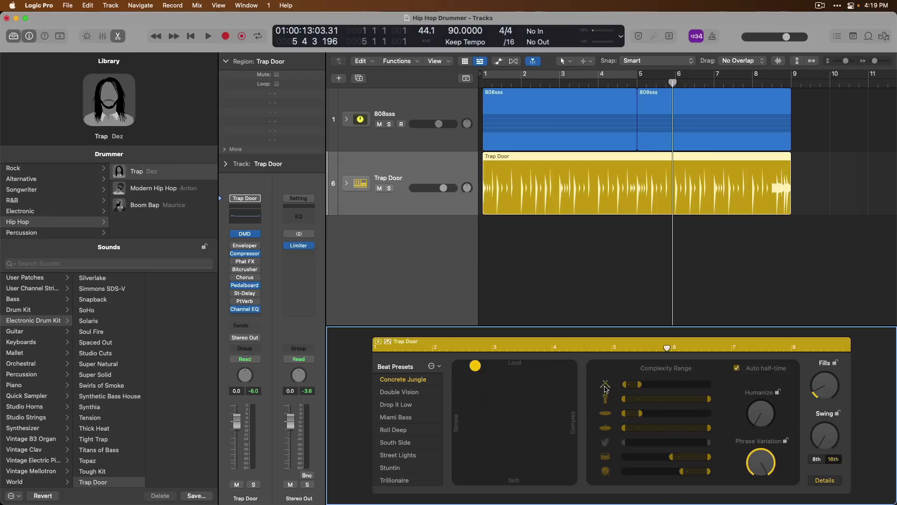
click(606, 398)
click(606, 413)
click(605, 385)
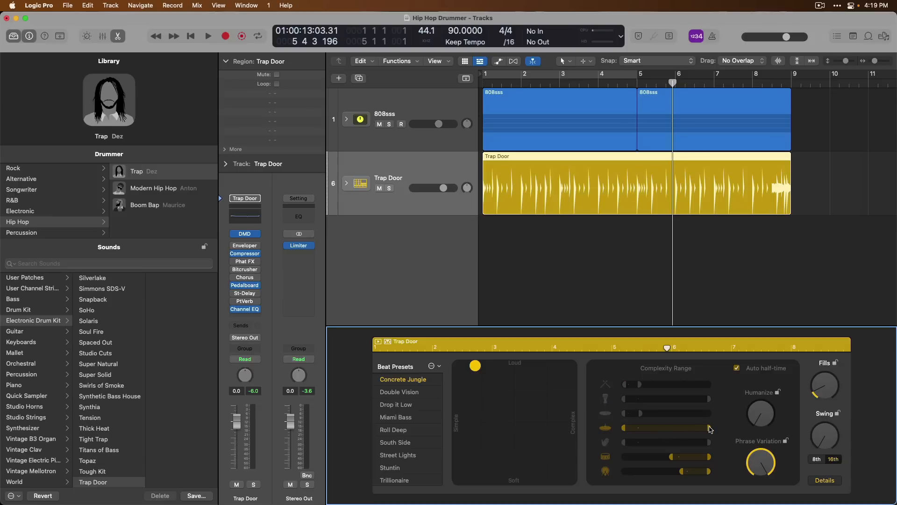
Shift the hi-hat's complexity range to the high end and the snare and kick ranges to the low end
drag(710, 429, 658, 430)
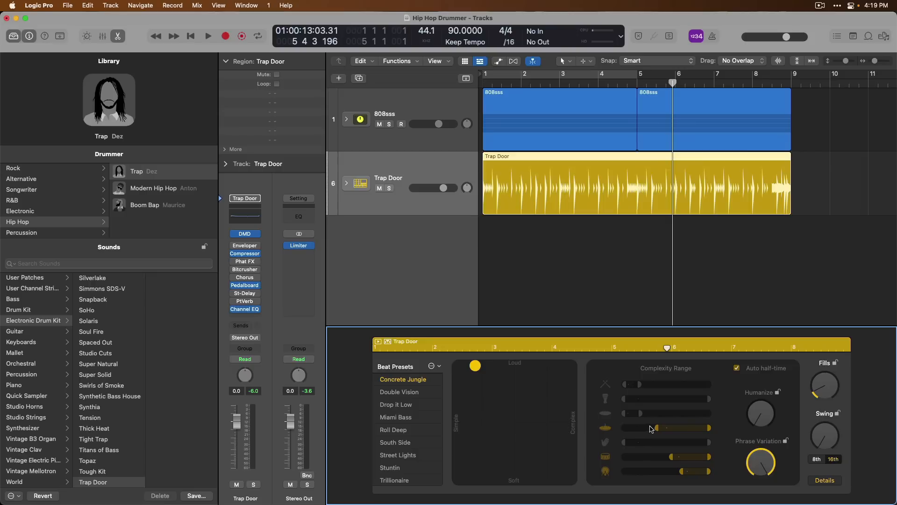
drag(686, 459, 635, 460)
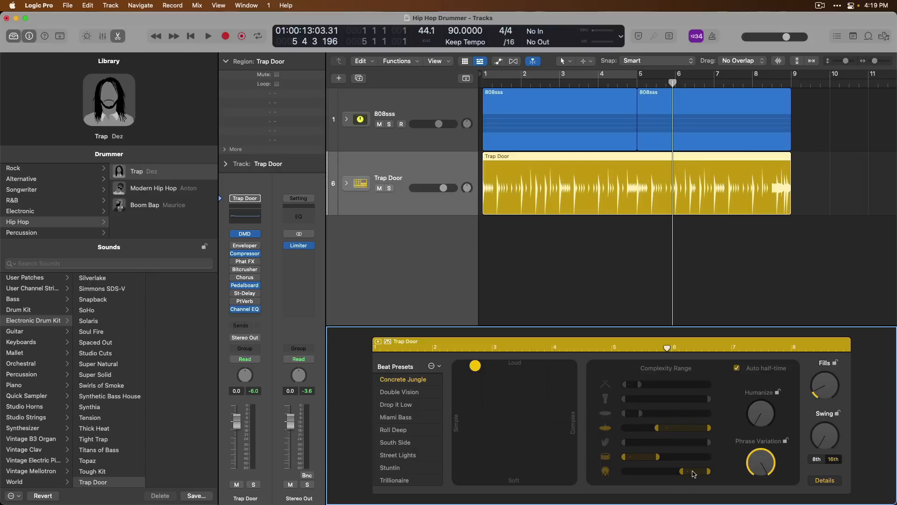
drag(693, 472, 661, 473)
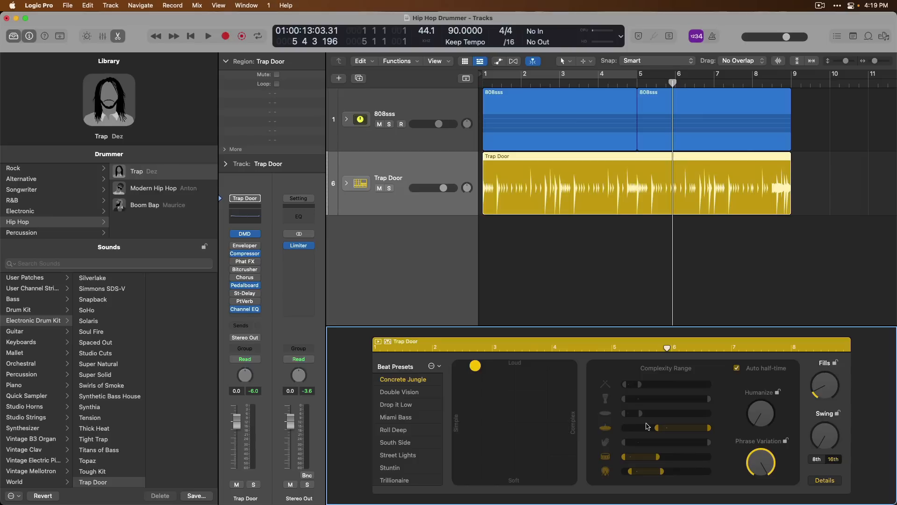
drag(658, 429, 688, 431)
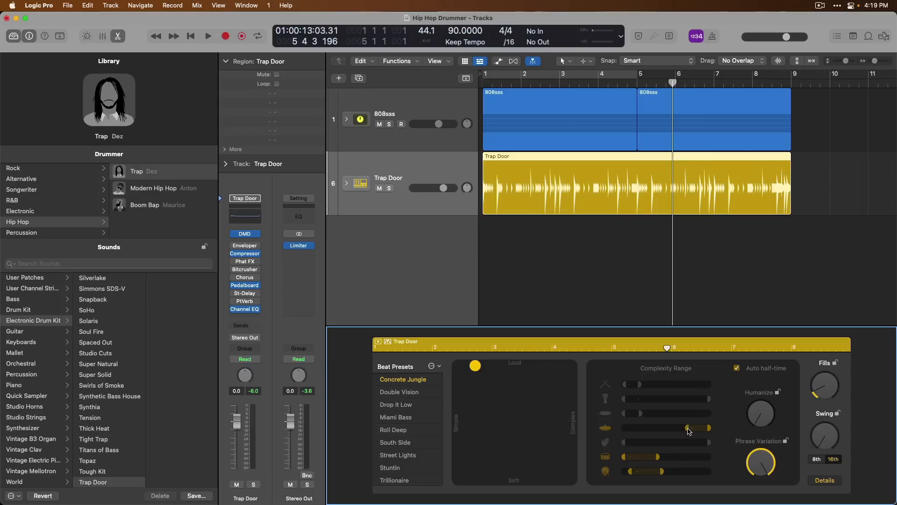
While playing from bar 1, narrow the hi-hat's complexity range to the middle, widen the snare and kick ranges, and stop
key(Return)
key(space)
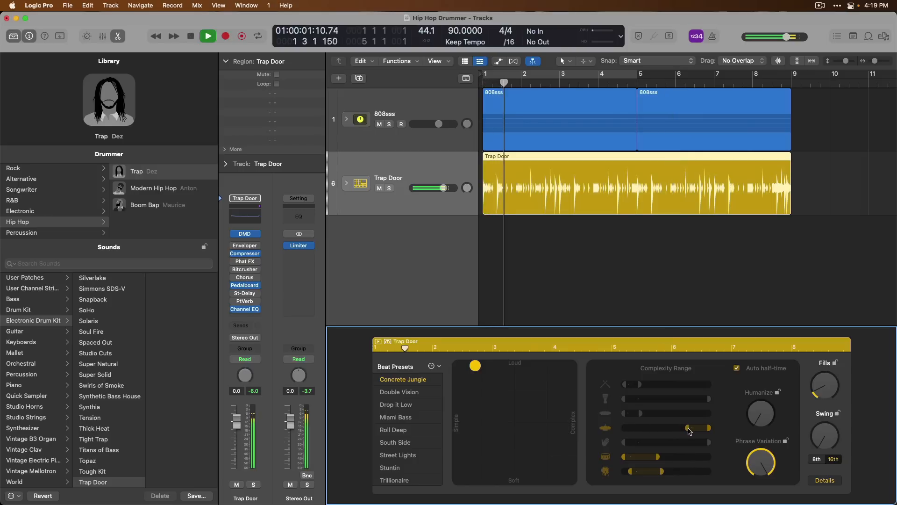
drag(662, 472, 659, 432)
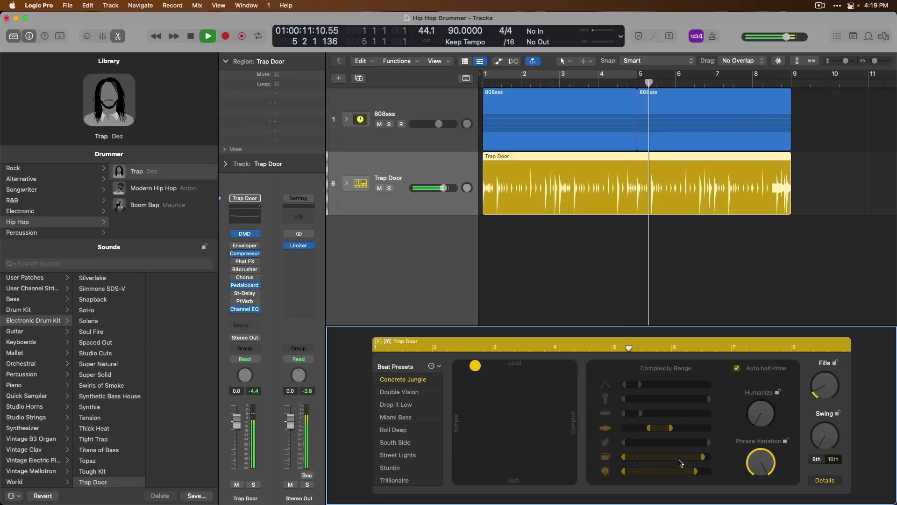
key(space)
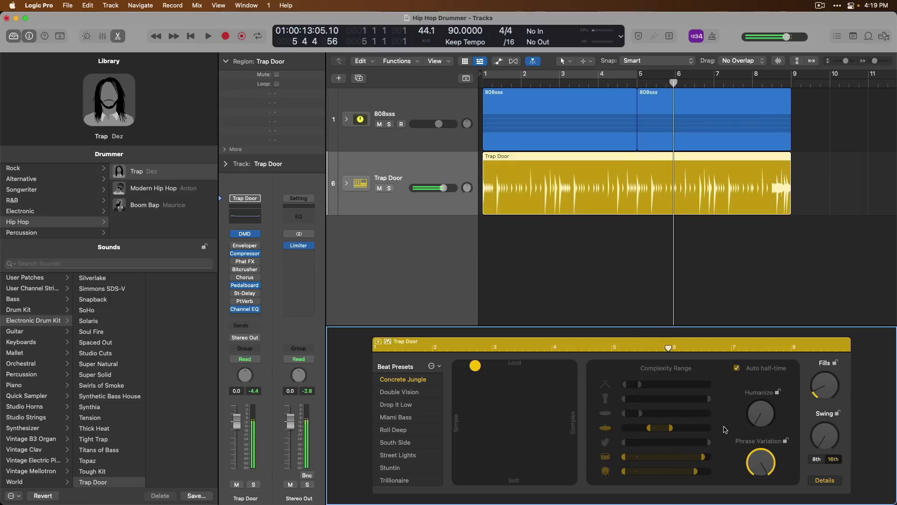
Raise the Trap Door region's Humanize amount close to its maximum and play from bar 1
click(737, 368)
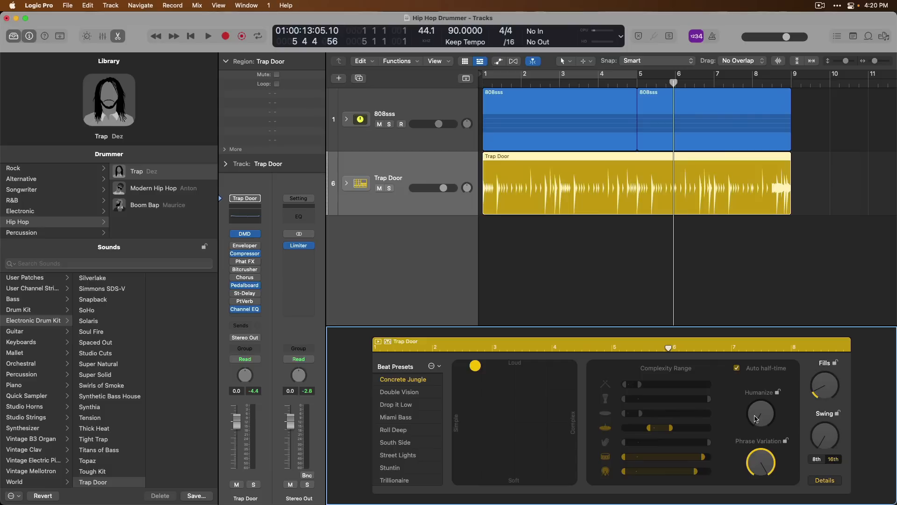
drag(756, 415, 762, 358)
drag(764, 416, 764, 403)
key(Return)
key(space)
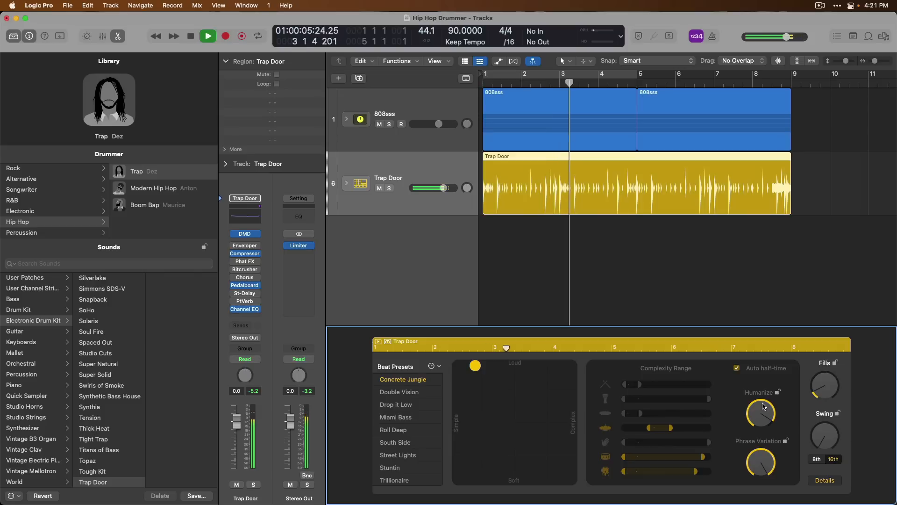
Lower Humanize to its minimum during playback, stop, and lock the Humanize setting
drag(762, 403, 762, 404)
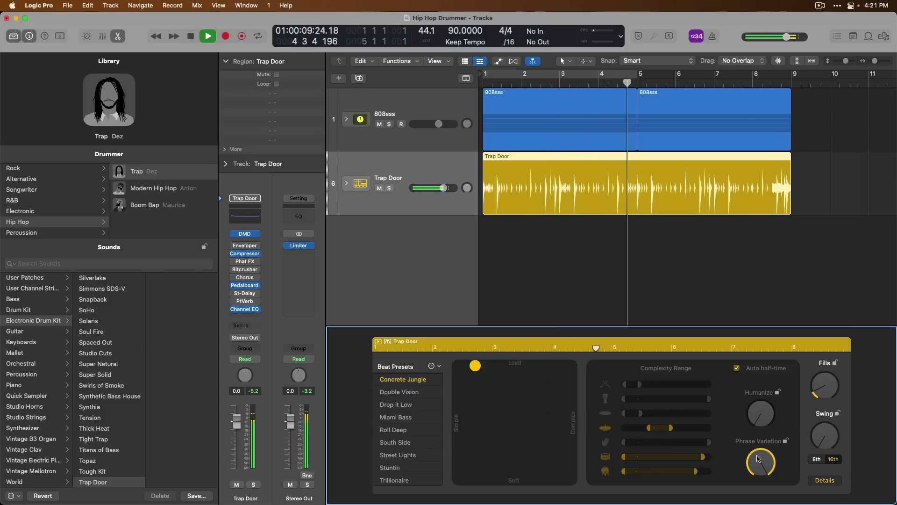
key(space)
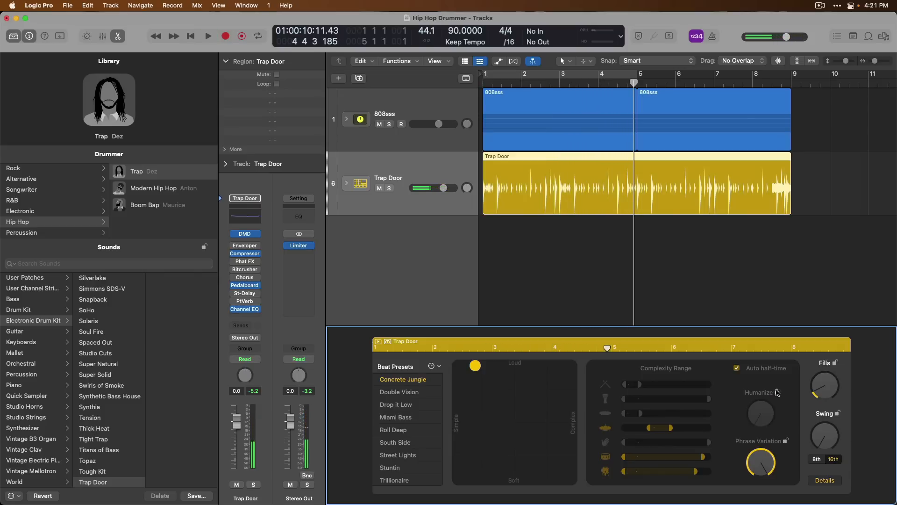
click(777, 391)
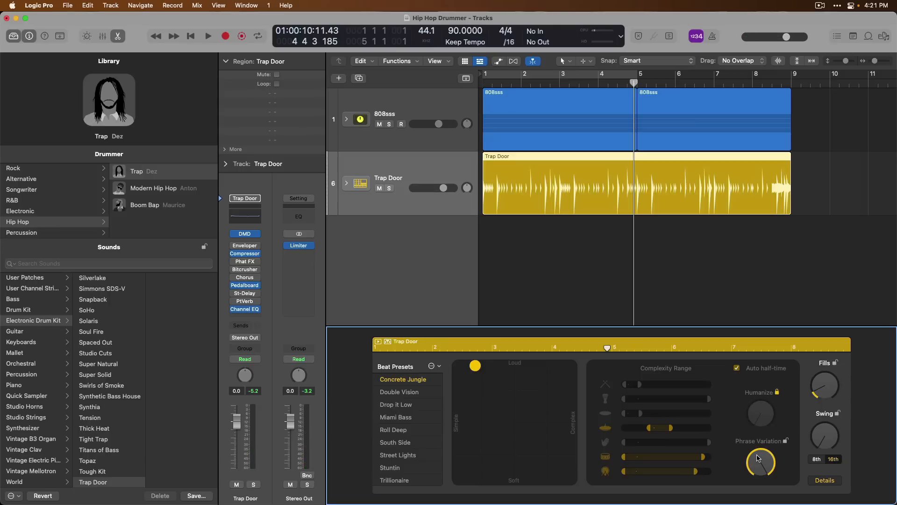
Compare the region's Phrase Variation at minimum and maximum while playing from bar 1, leaving it at maximum
drag(758, 457, 758, 497)
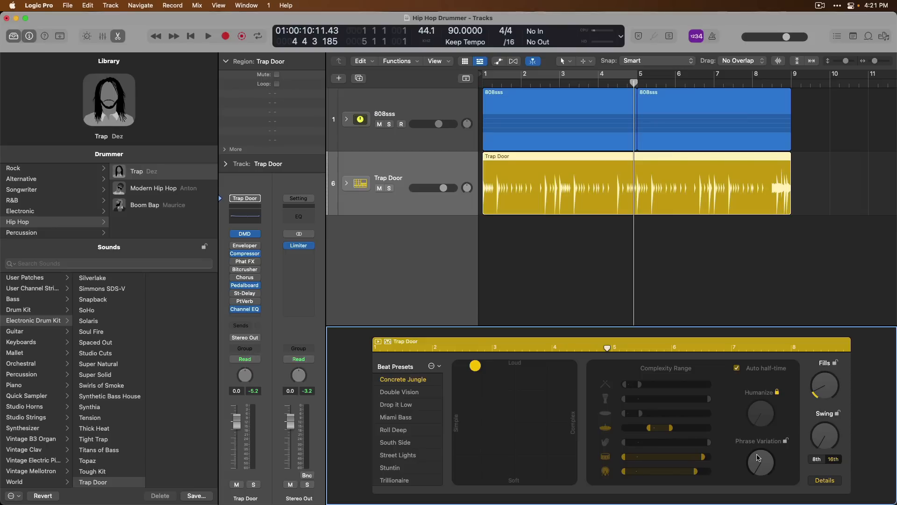
key(space)
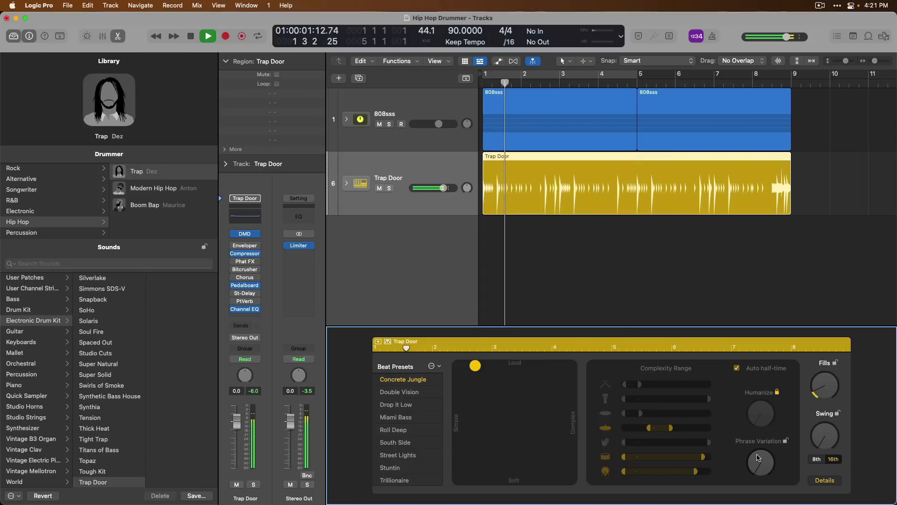
drag(758, 458, 758, 439)
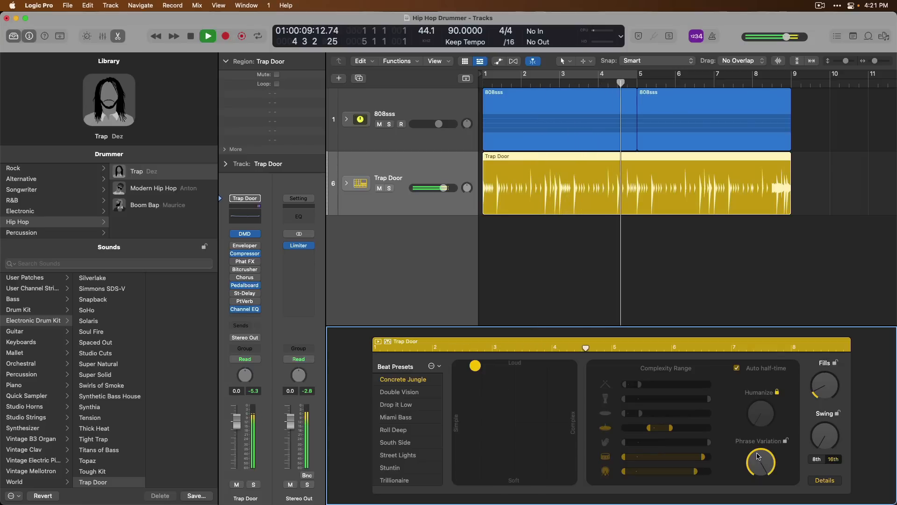
key(space)
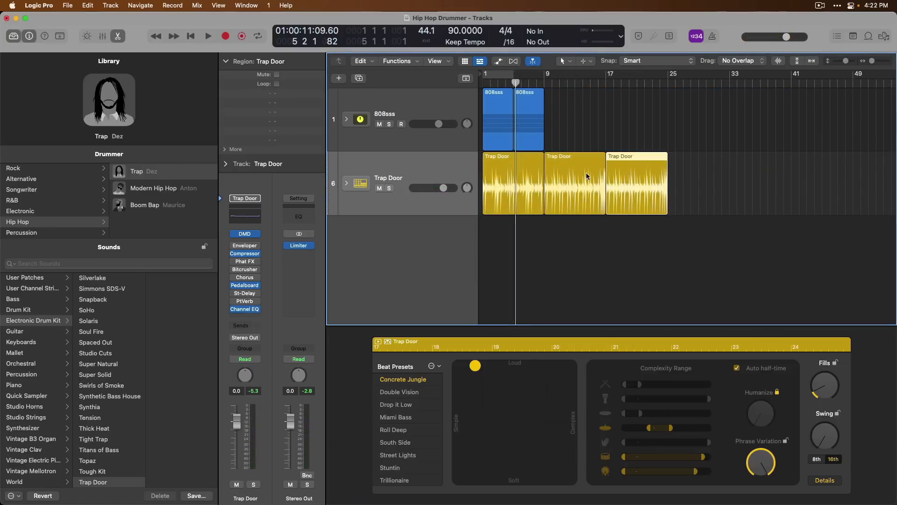
Set the second Trap Door region to medium loudness and complexity, and the third to loud and complex
click(578, 180)
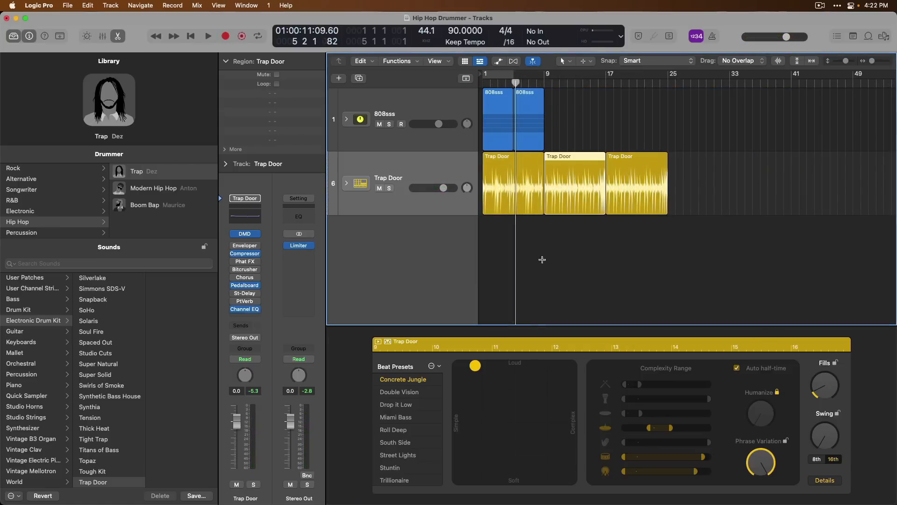
drag(475, 366, 517, 423)
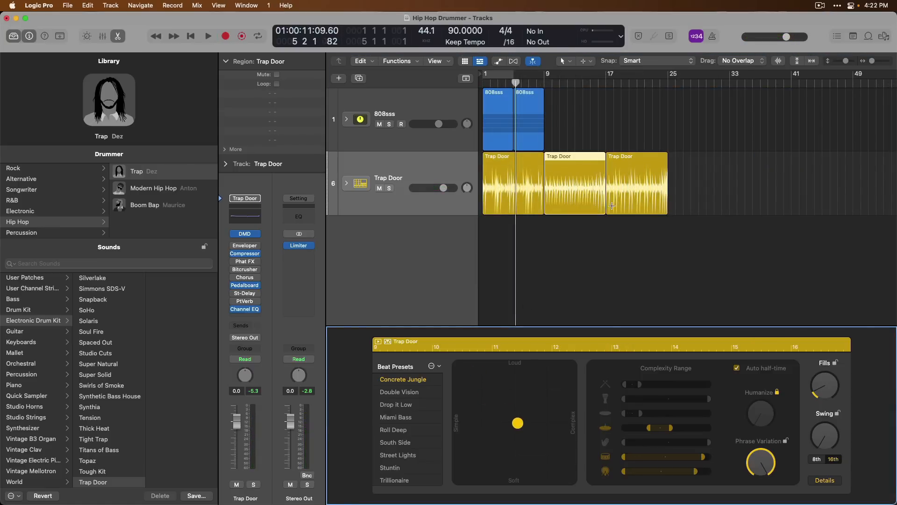
click(659, 161)
drag(474, 370, 555, 377)
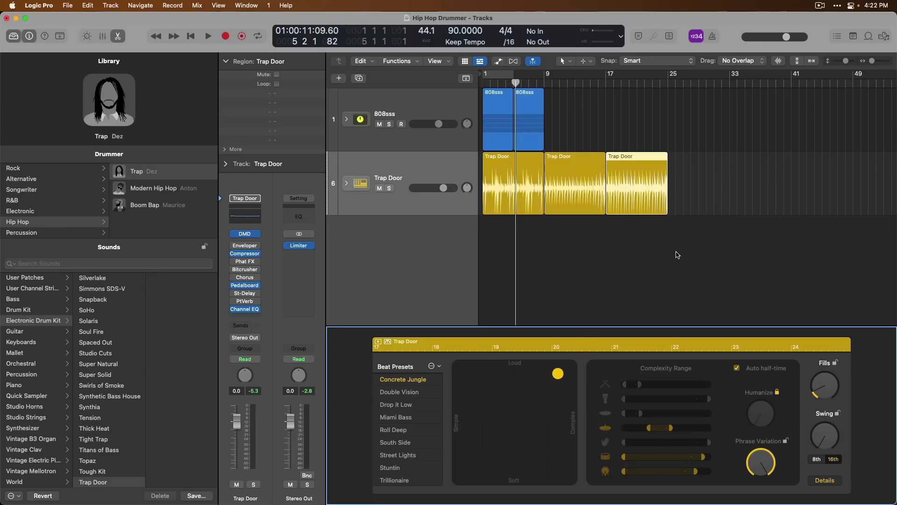
Select all three Trap Door drummer regions and convert them to MIDI regions
drag(678, 255, 505, 181)
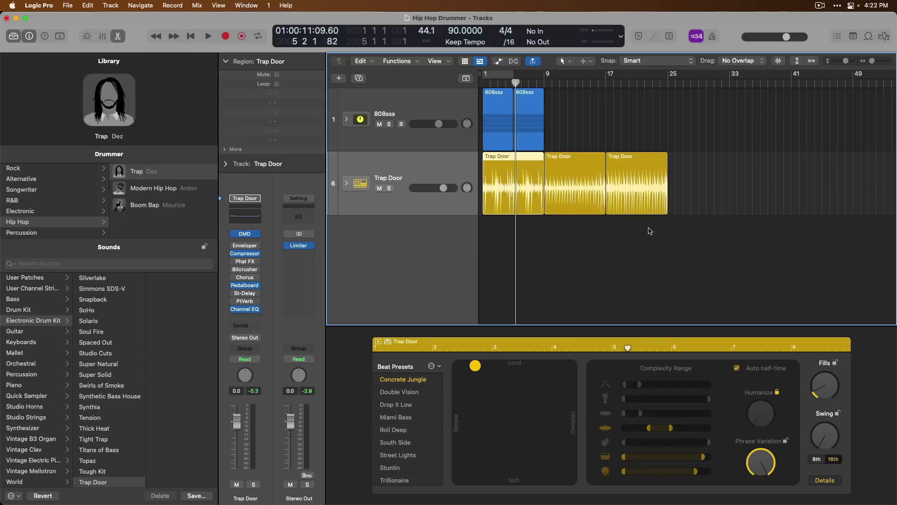
drag(666, 235, 506, 173)
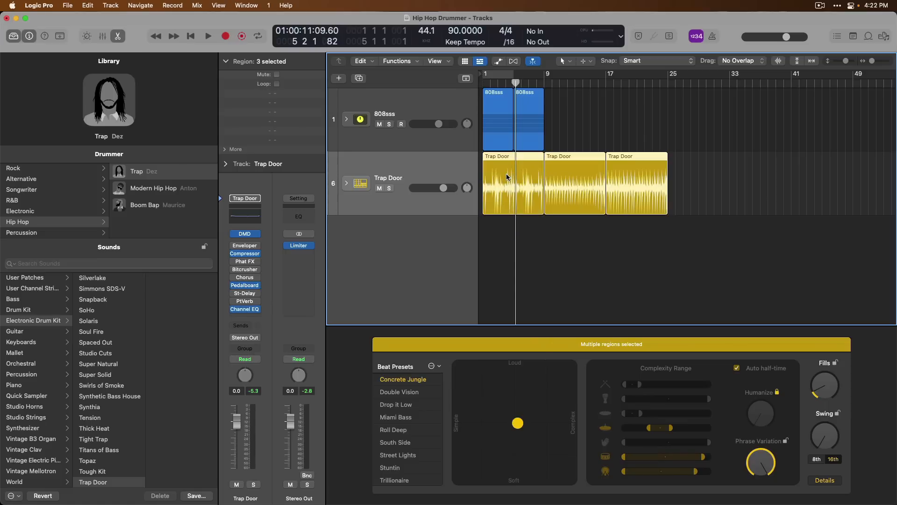
right_click(506, 176)
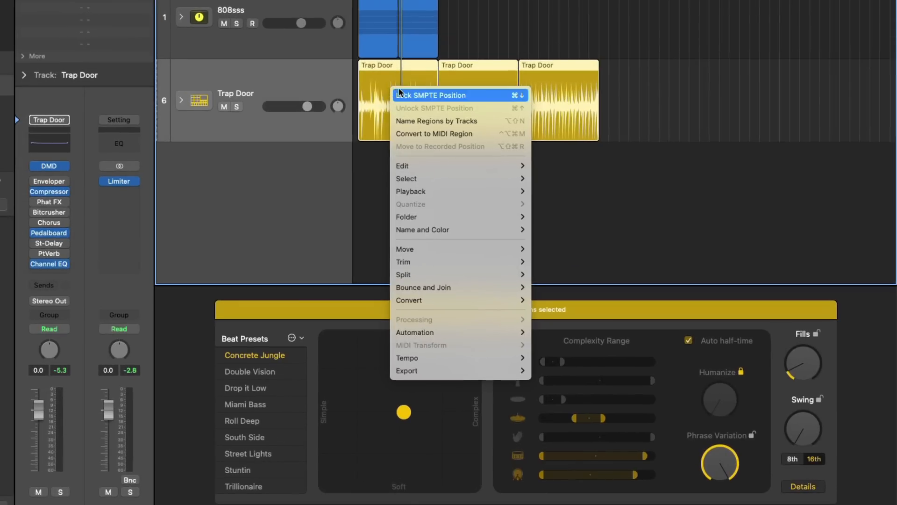
mouse_move(455, 299)
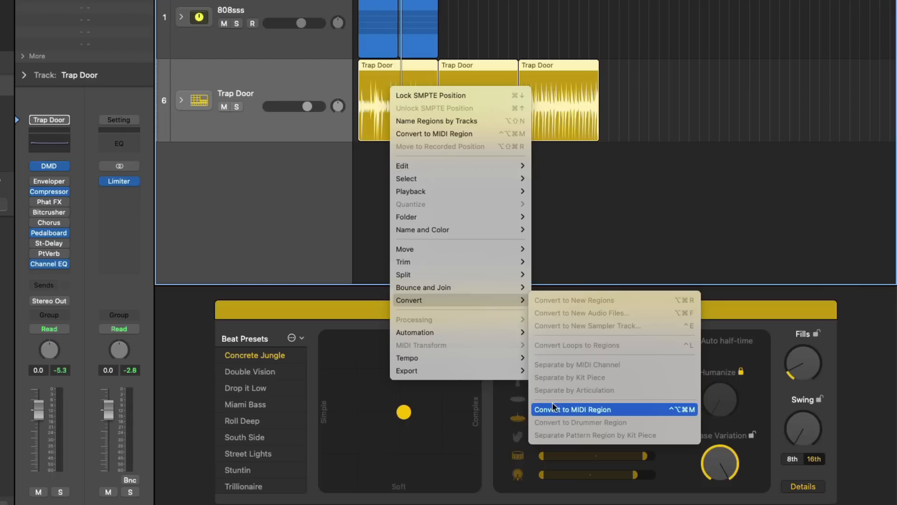
click(630, 408)
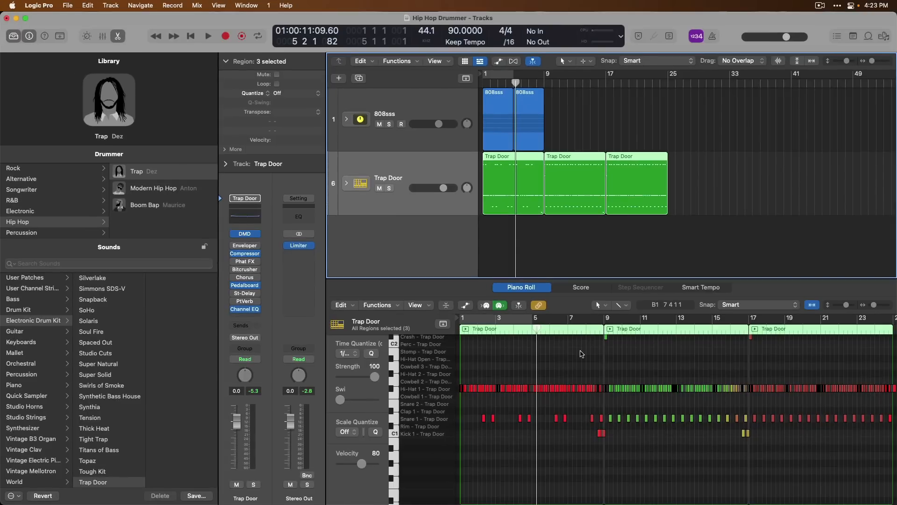
Hide the Library, enlarge the Piano Roll to inspect the first region's drum notes, and play from bar 1
click(13, 36)
drag(458, 280, 458, 155)
drag(499, 377, 257, 276)
scroll(286, 323, up, 5)
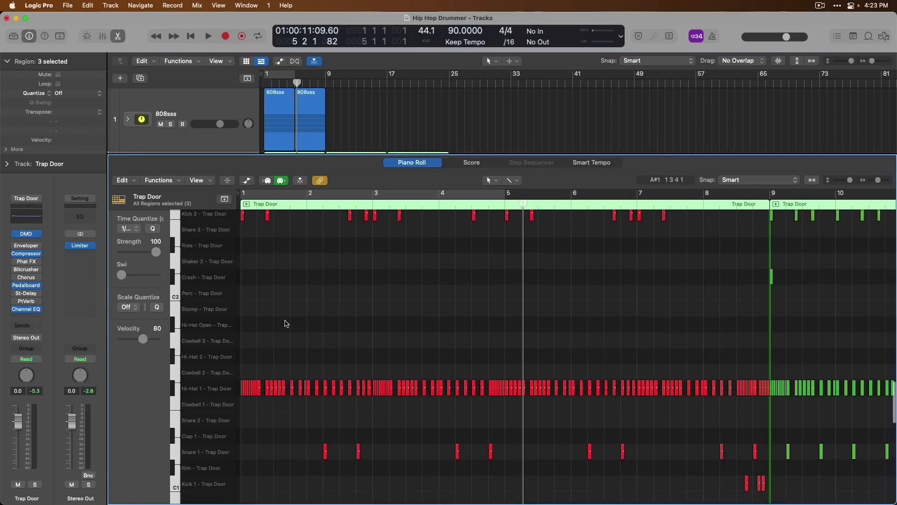
key(Return)
key(space)
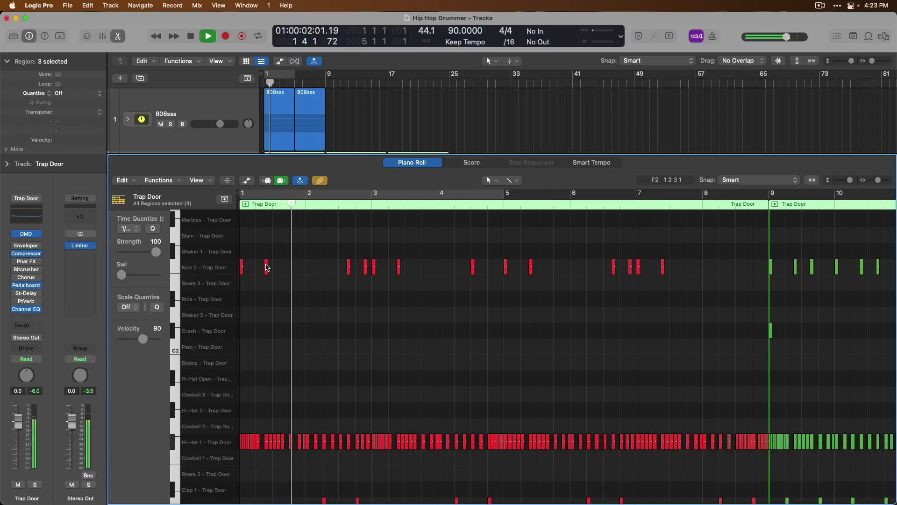
scroll(268, 266, down, 3)
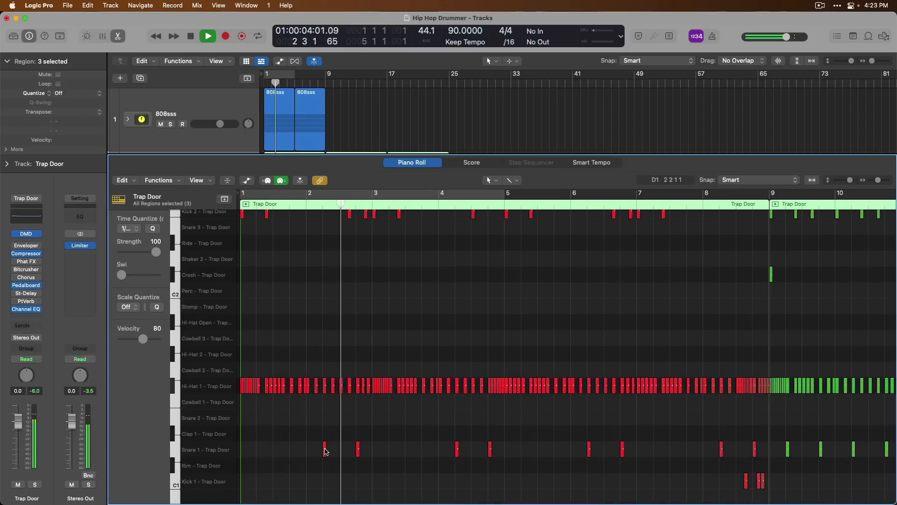
Copy Snare 1 notes to beat 3 of bars 3 and 1, and listen to the pattern from bar 1
drag(359, 449, 408, 449)
key(space)
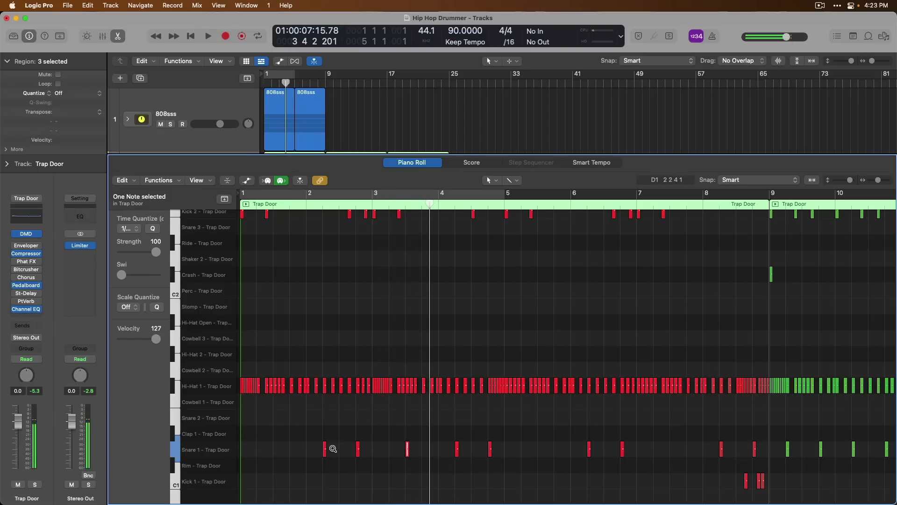
drag(325, 449, 277, 447)
key(Return)
key(space)
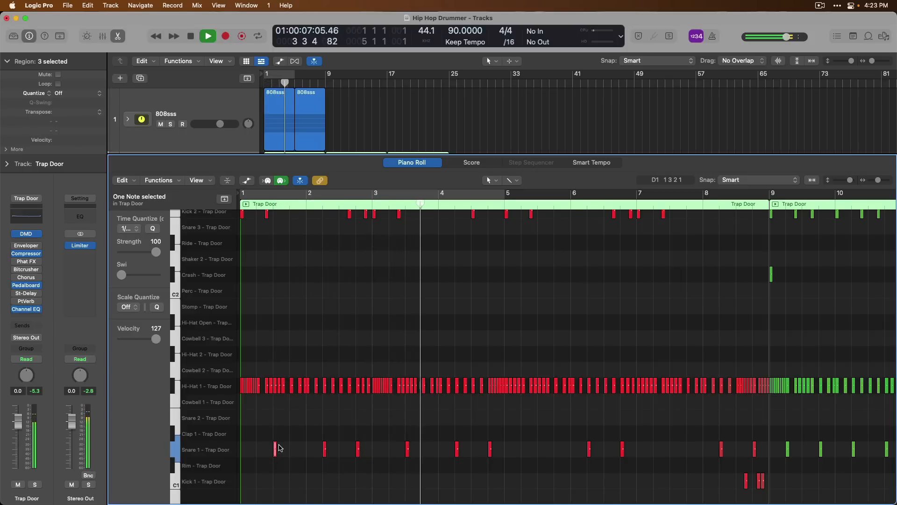
key(space)
Close the Piano Roll and convert the three Trap Door MIDI regions back to Drummer regions
key(e)
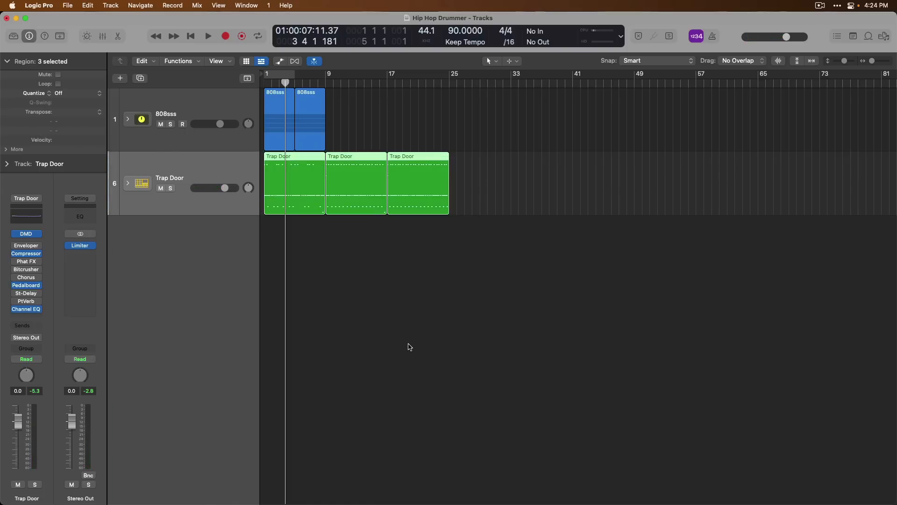
drag(432, 289, 301, 173)
right_click(301, 175)
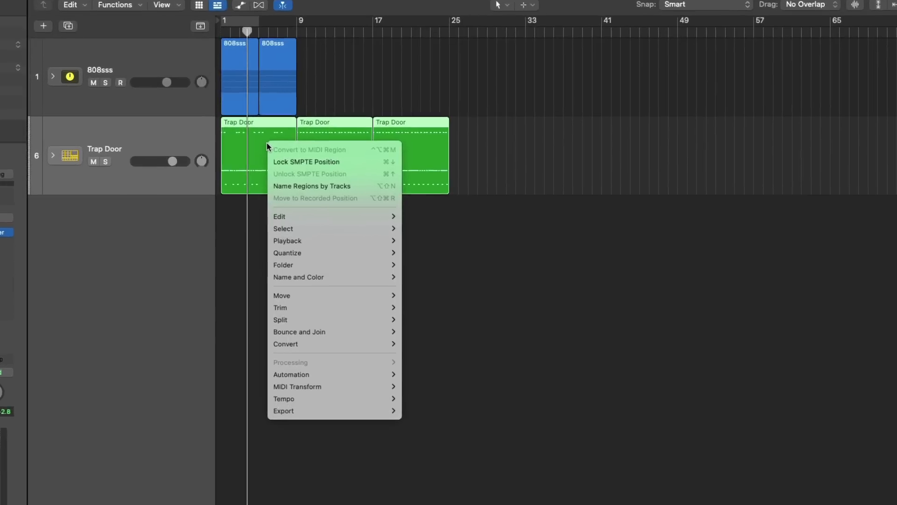
mouse_move(346, 348)
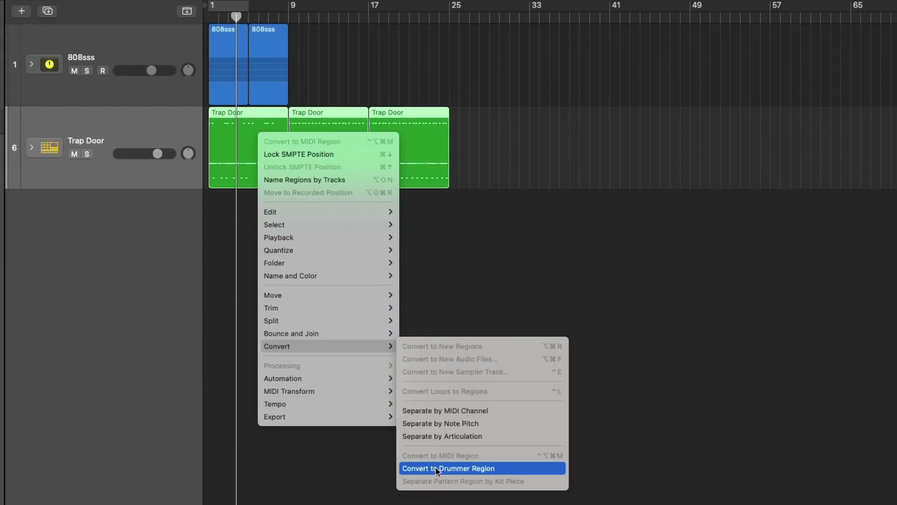
click(511, 469)
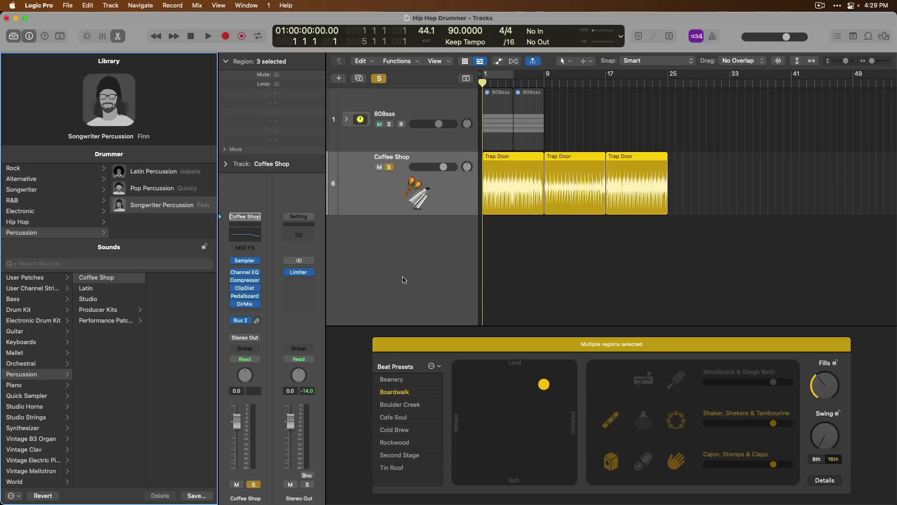
Unsolo the percussion track and load the Coffee Shop+ producer kit on it
click(390, 168)
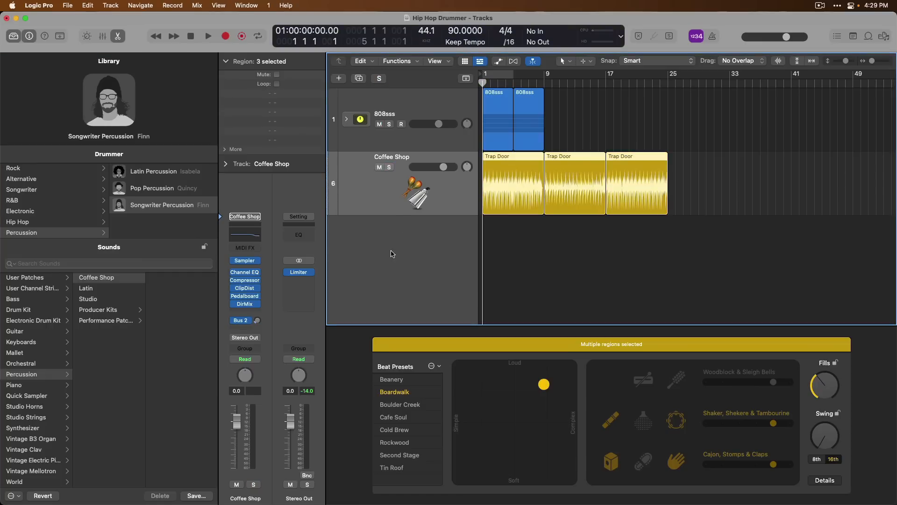
click(118, 310)
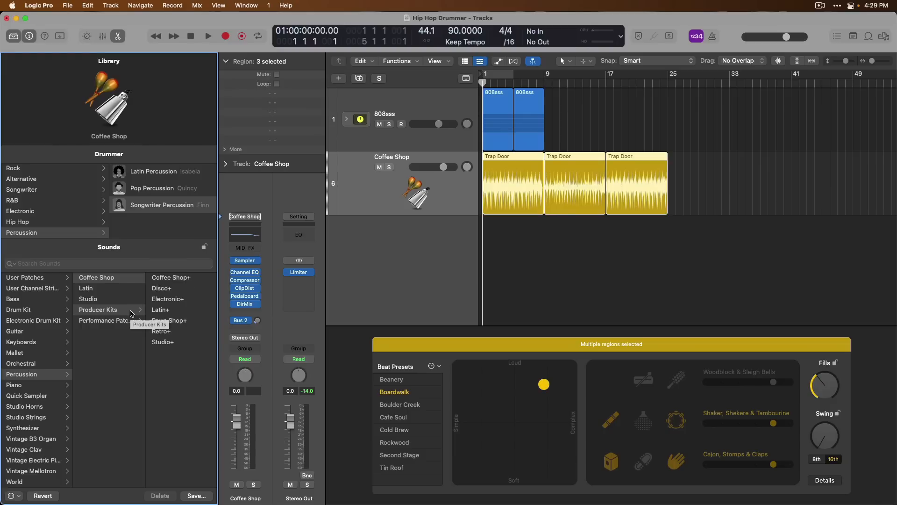
click(174, 277)
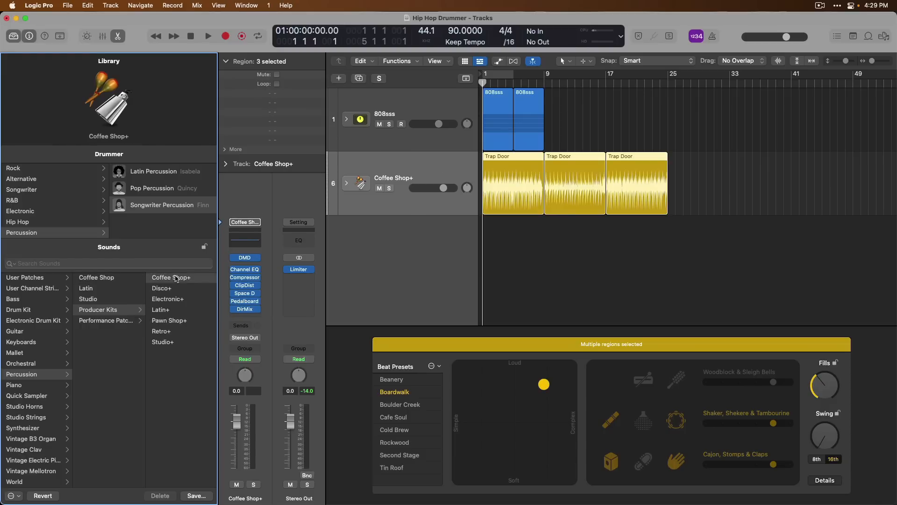
Close the drummer editor, expand the Coffee Shop+ track stack, and shrink the track heights until every percussion sub-track fits
key(e)
click(348, 183)
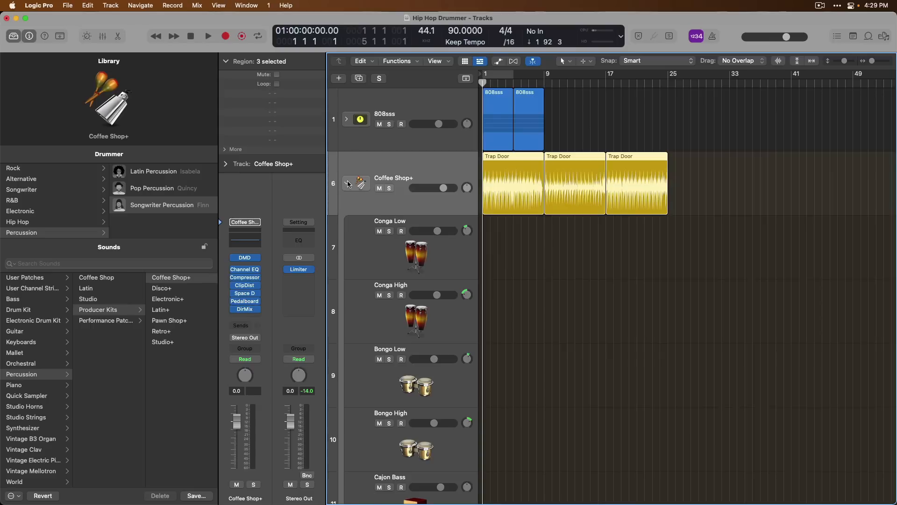
key(super+Down)
key(super+Down)
key(super+Up)
key(super+Up)
key(super+Up)
key(super+Up)
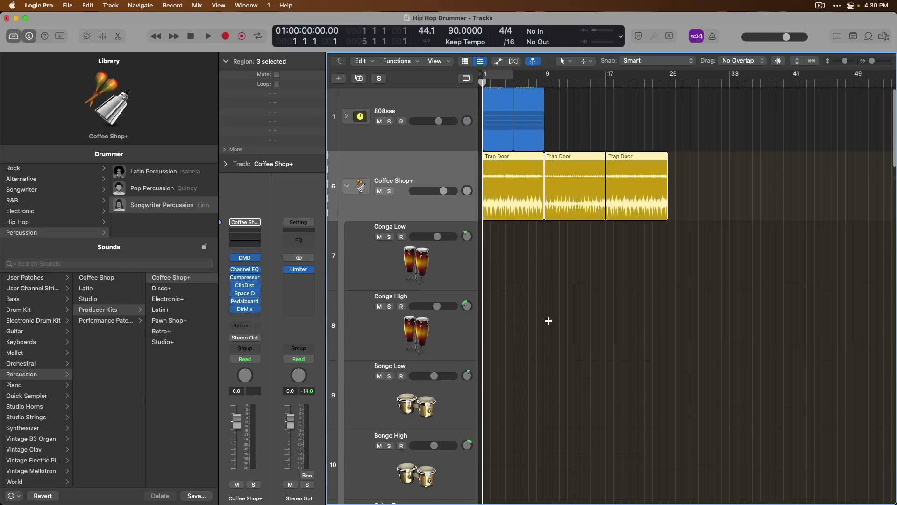
key(super+Up)
key(super+Up)
key(super+Up)
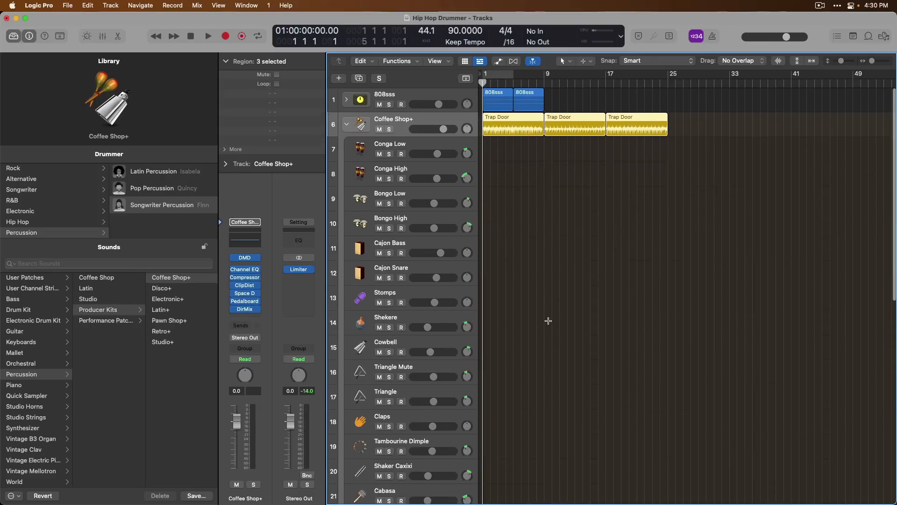
key(super+Up)
key(super+Up)
key(super+Up)
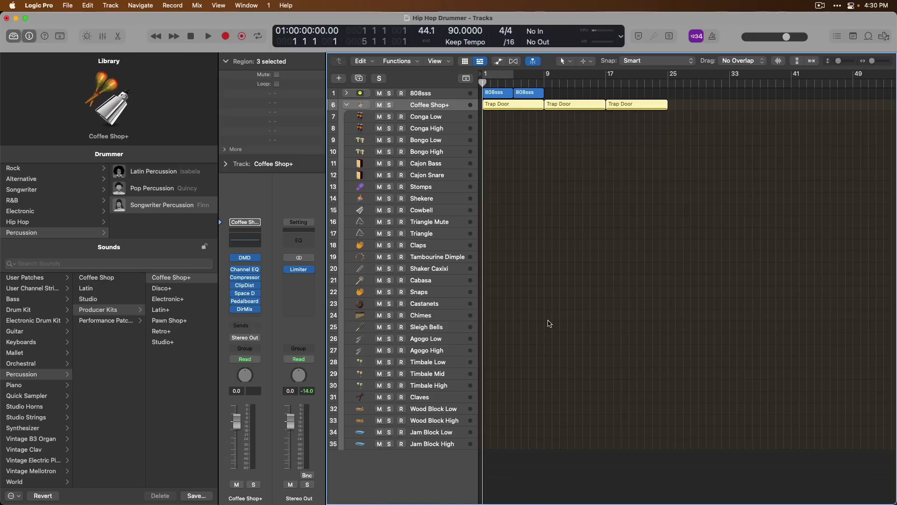
Switch the track's drummer to Modern Motown from the R&B genre
click(90, 201)
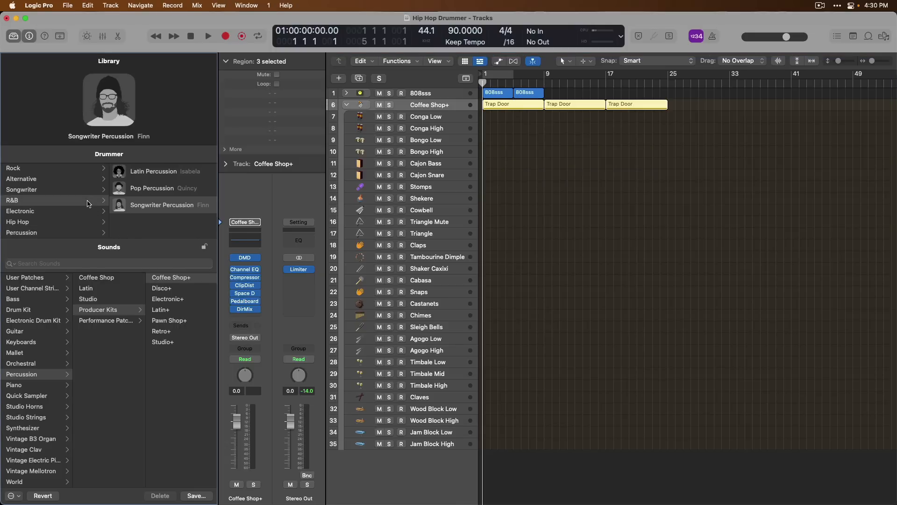
click(142, 205)
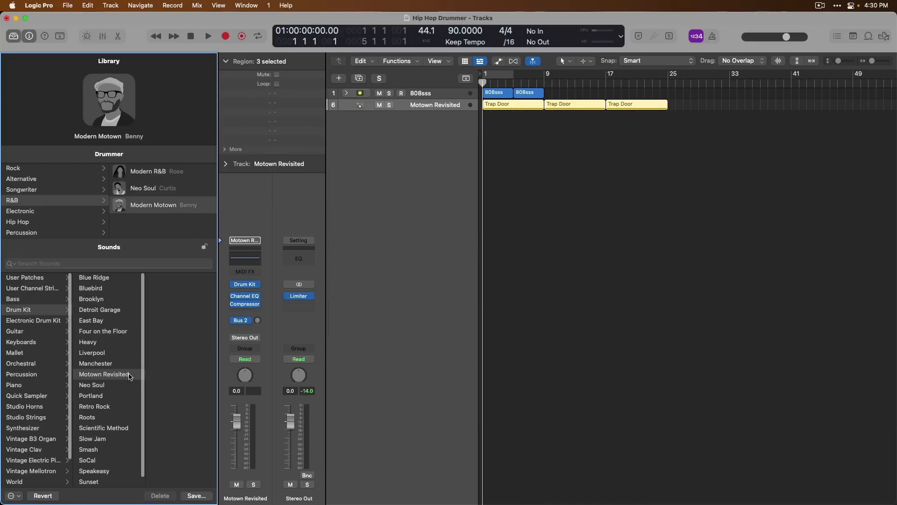
Load the Motown Revisited+ producer kit on the drummer track and expand its track stack to list the individual drum tracks
scroll(129, 379, down, 1)
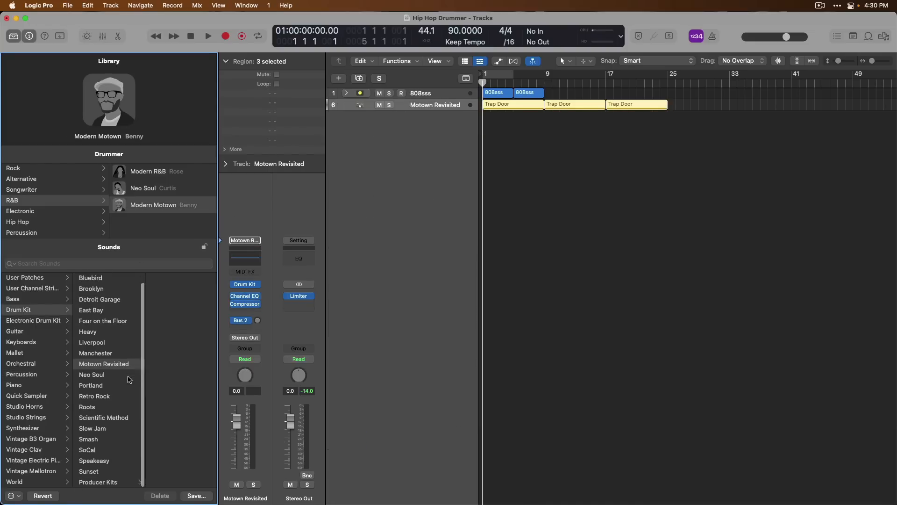
click(118, 481)
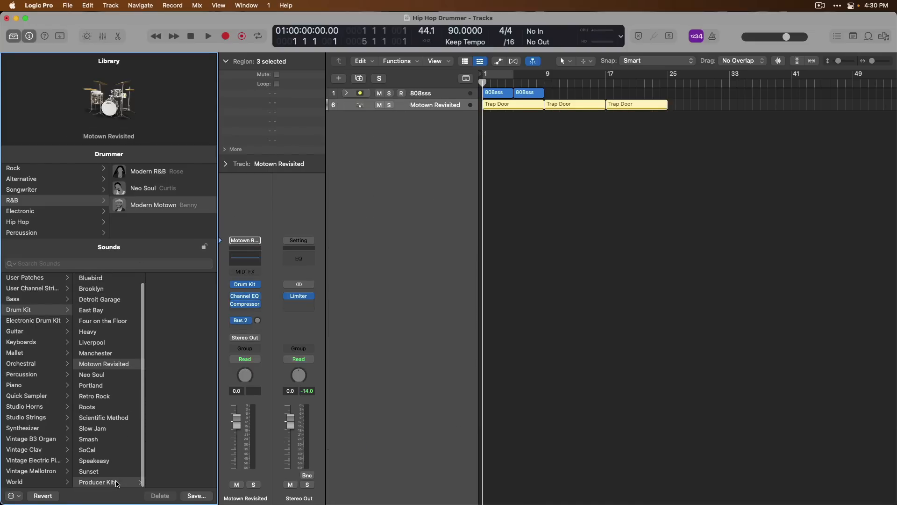
scroll(178, 433, down, 6)
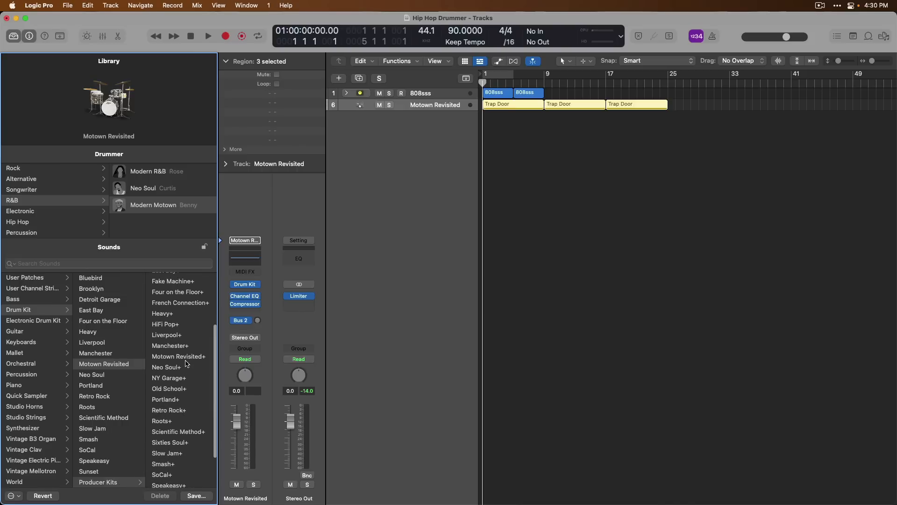
click(186, 360)
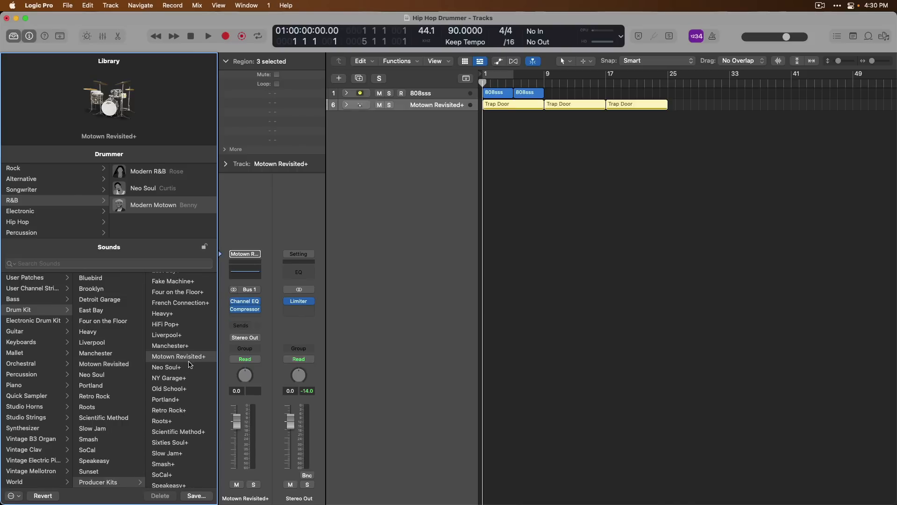
click(346, 105)
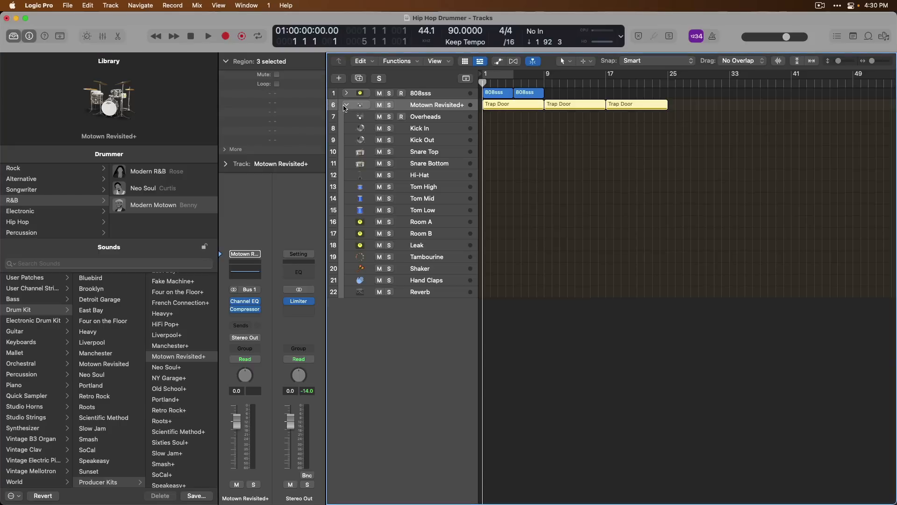
Solo the Motown Revisited+ stack, play a few bars with the mixer open, and unsolo the stack
click(390, 104)
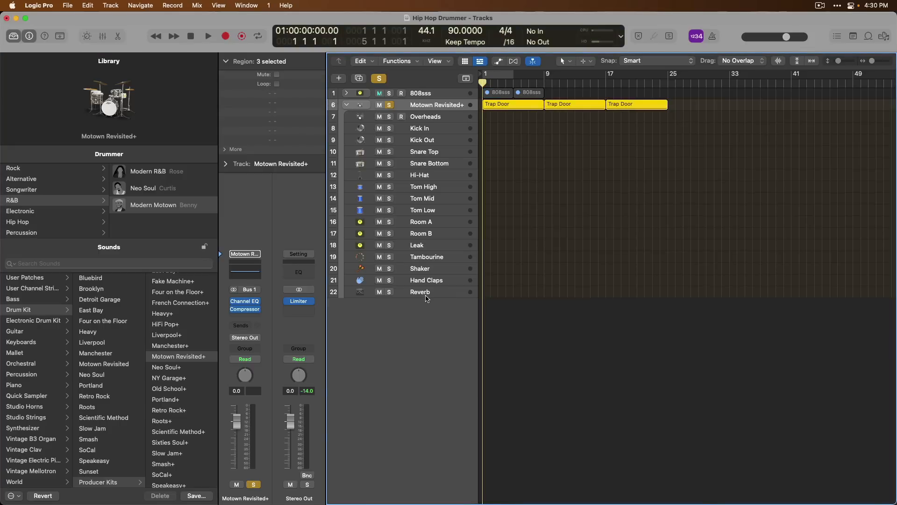
key(x)
key(space)
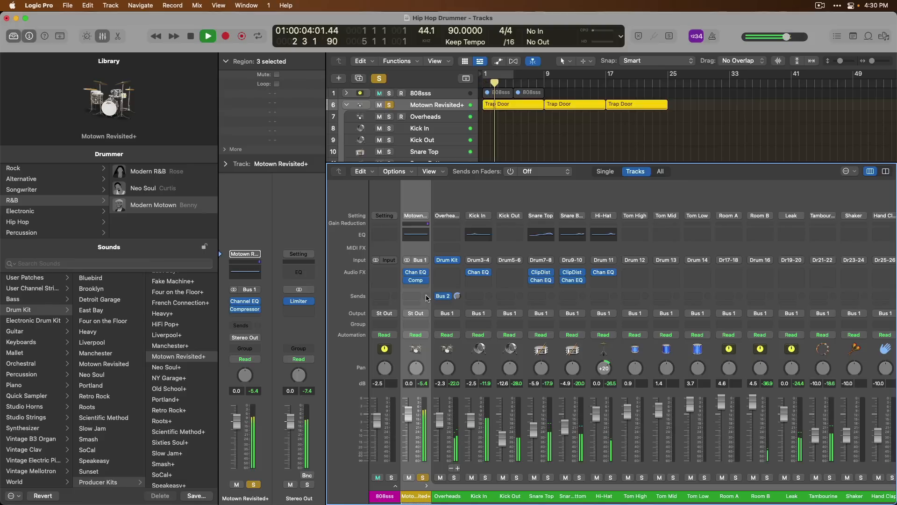
key(space)
click(390, 105)
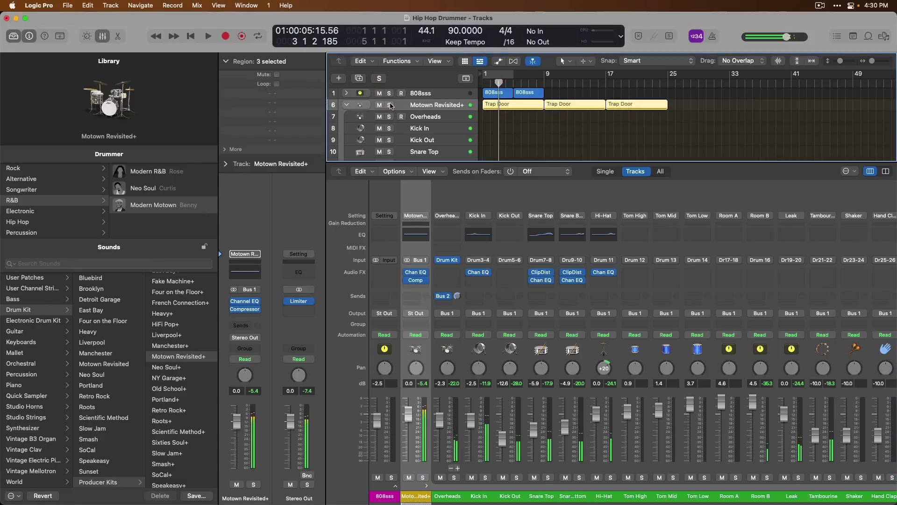